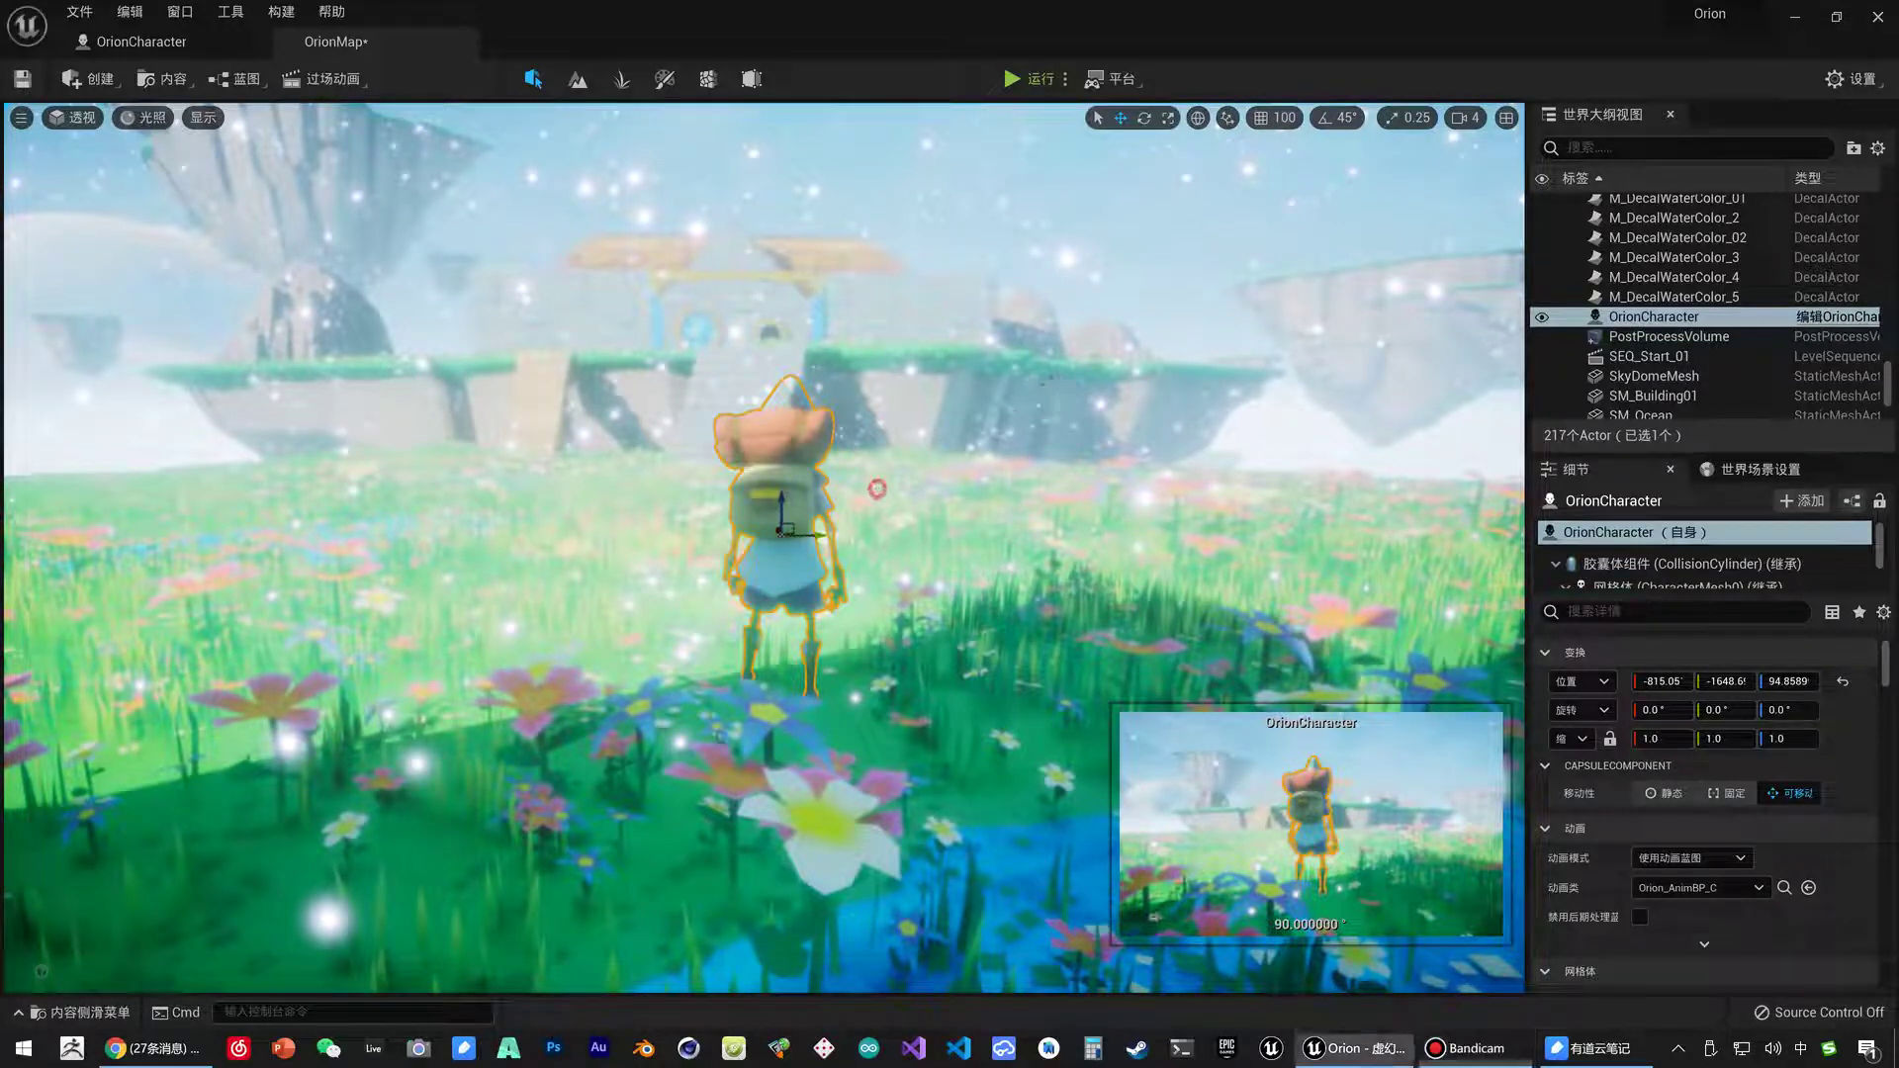
Reselect OrionCharacter in the level and open the Content Drawer on the _Orion Blueprints folder.
{"action": "left_click", "coordinate": [872, 487]}
{"action": "left_click", "coordinate": [1654, 316]}
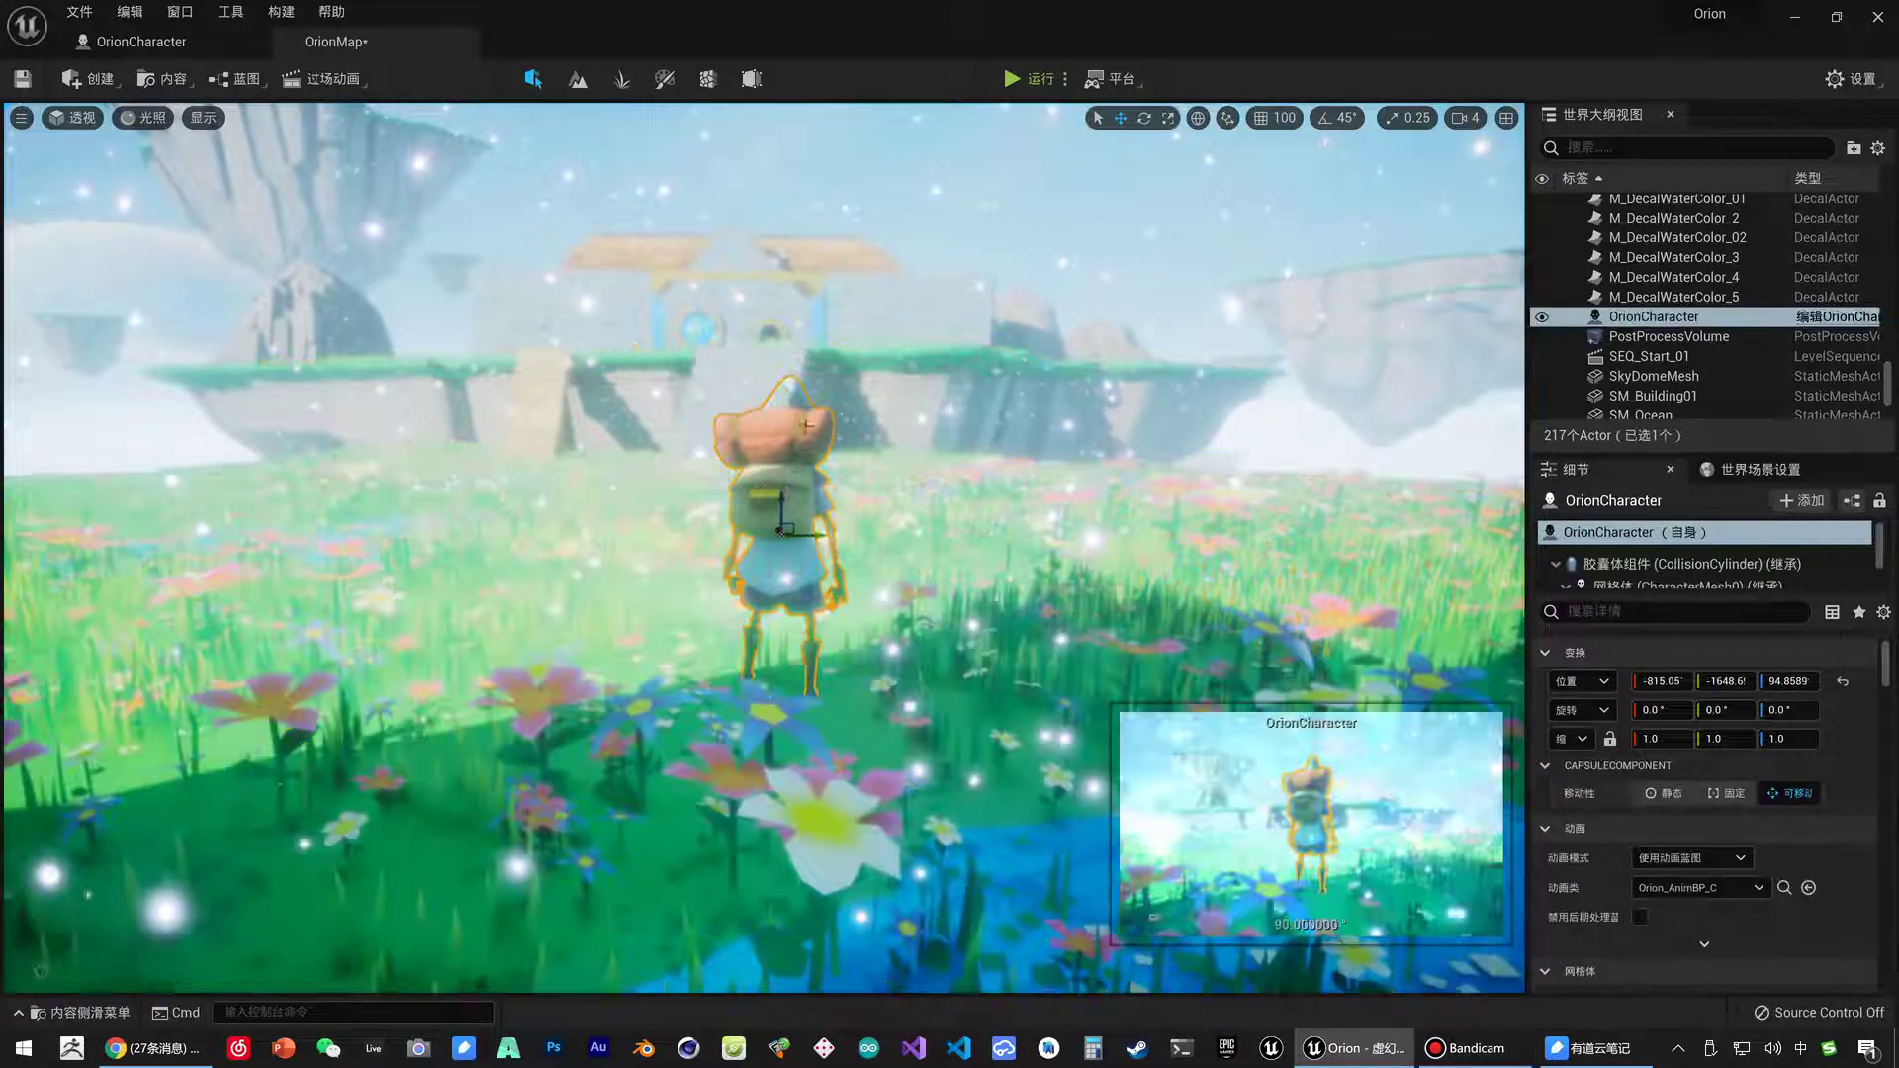
{"action": "key", "text": "ctrl+space"}
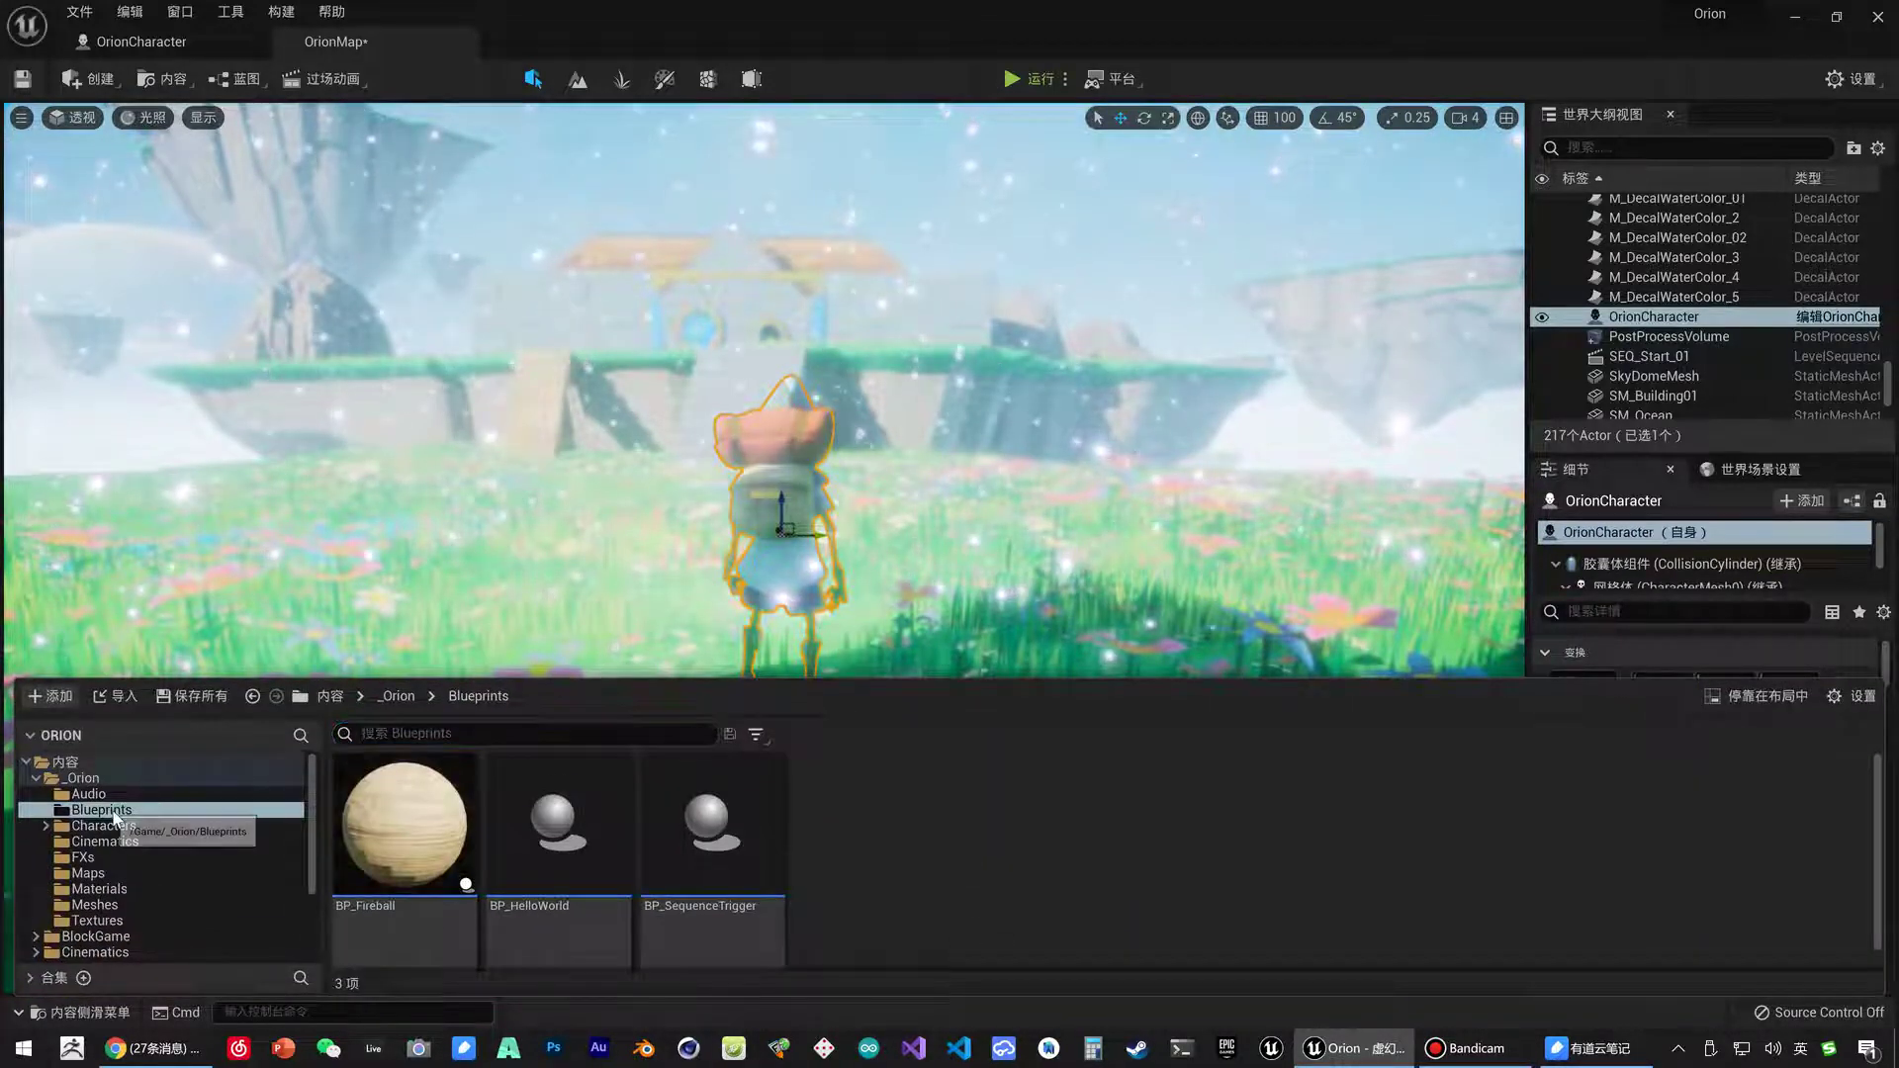
{"action": "left_click", "coordinate": [114, 814]}
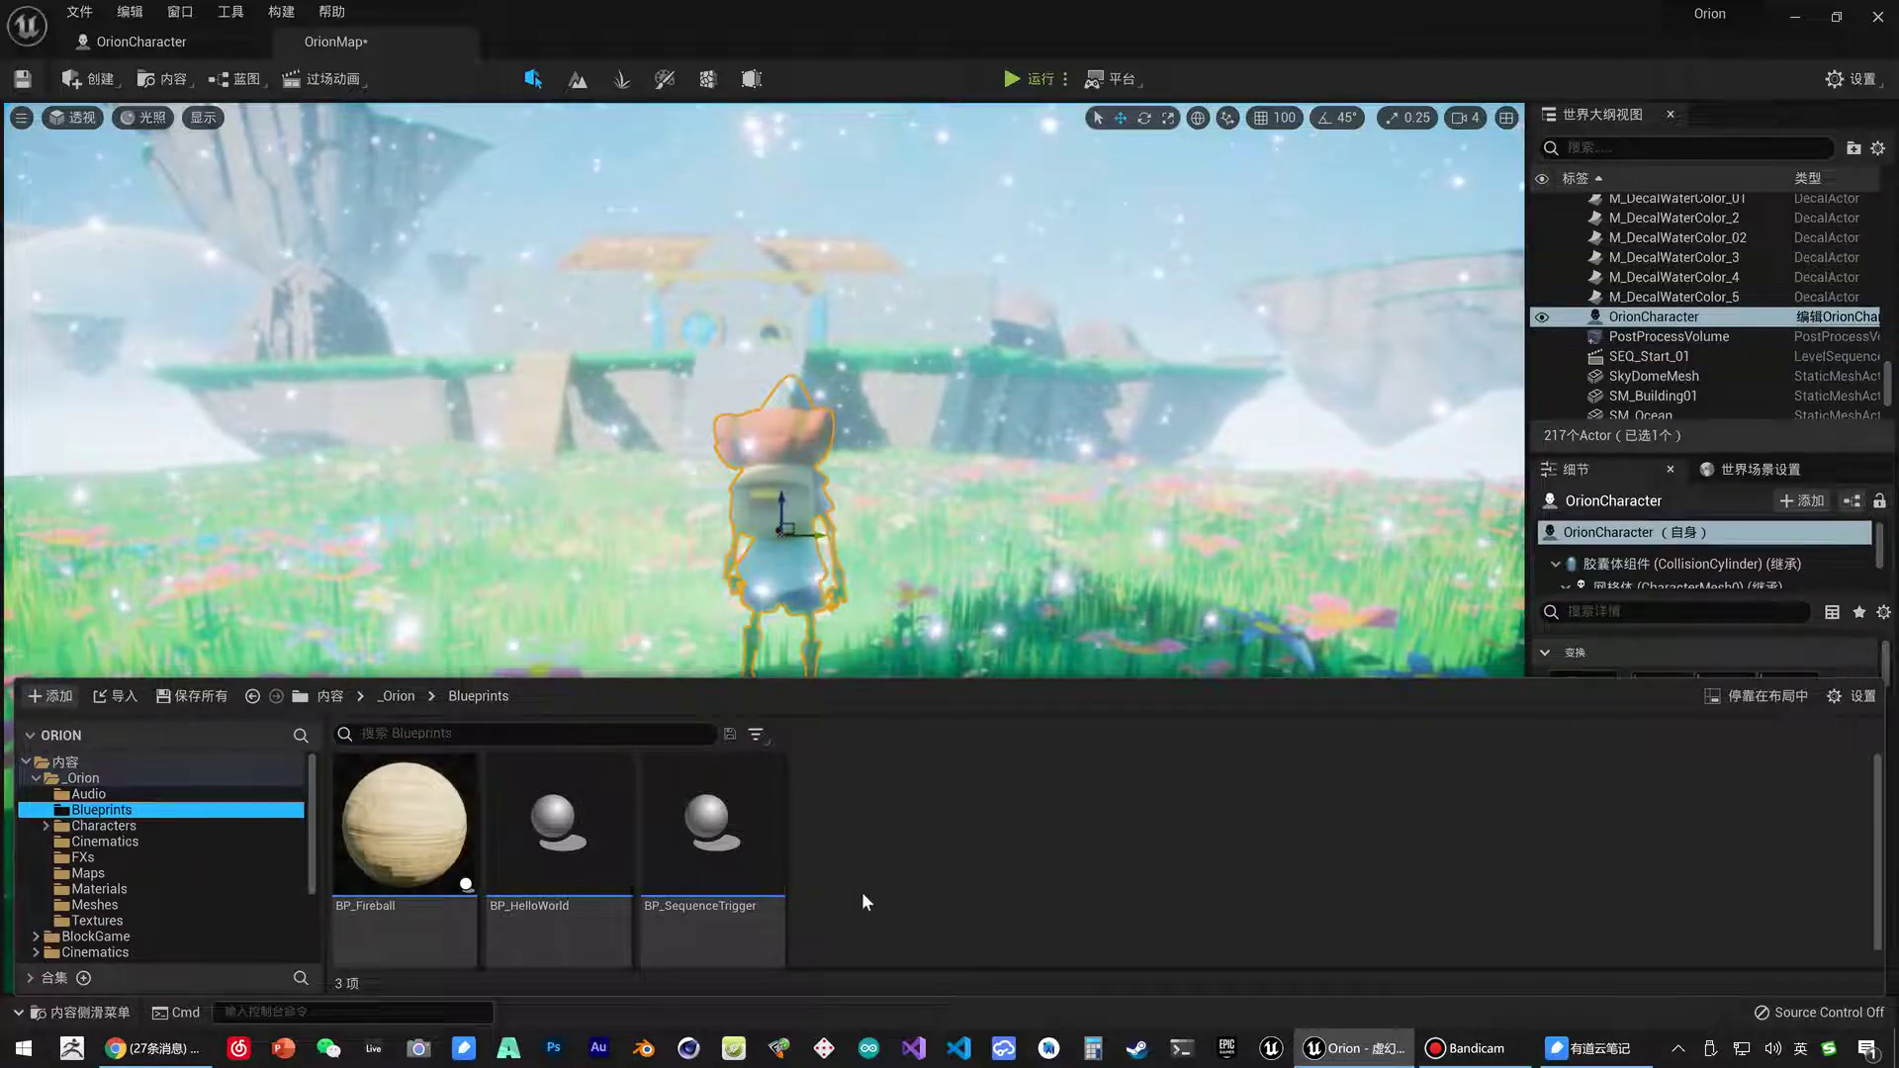
{"action": "left_click", "coordinate": [89, 791]}
{"action": "key", "text": "alt+Left"}
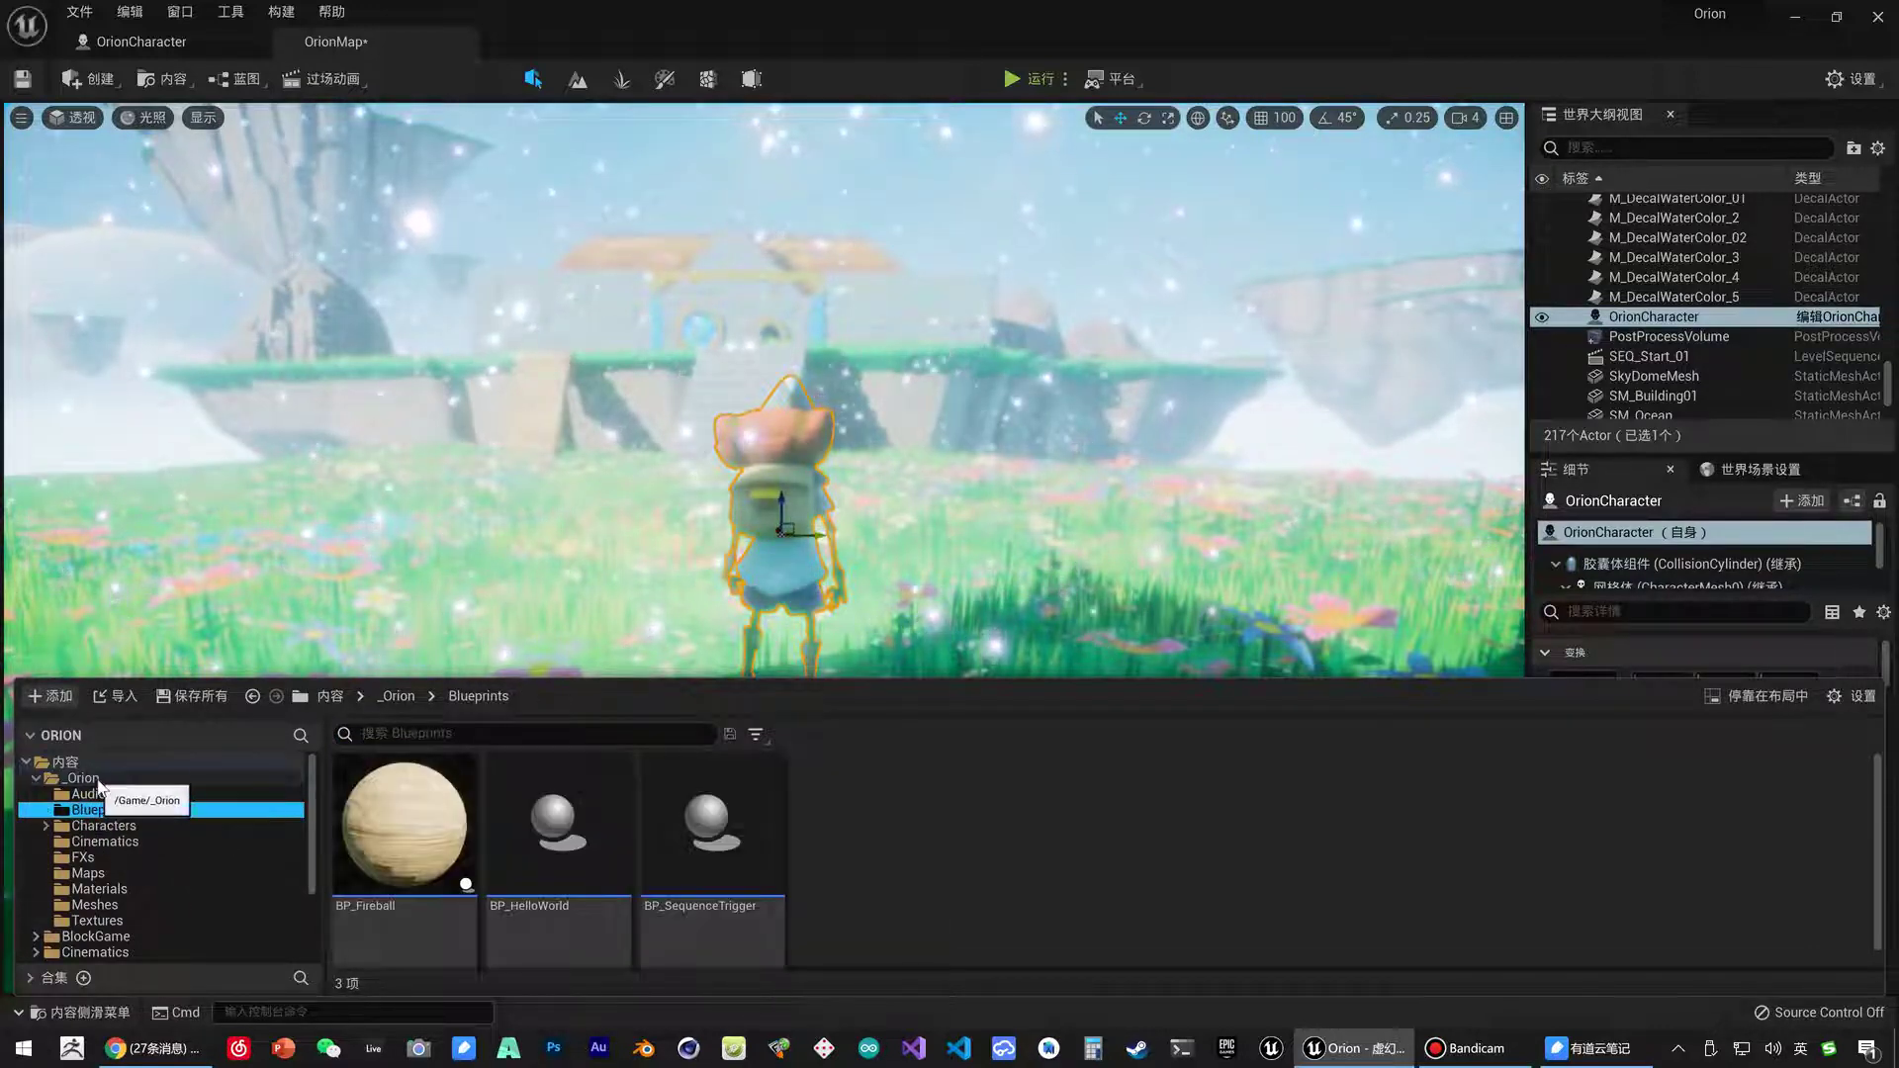
{"action": "left_click", "coordinate": [88, 788]}
{"action": "left_click", "coordinate": [112, 813]}
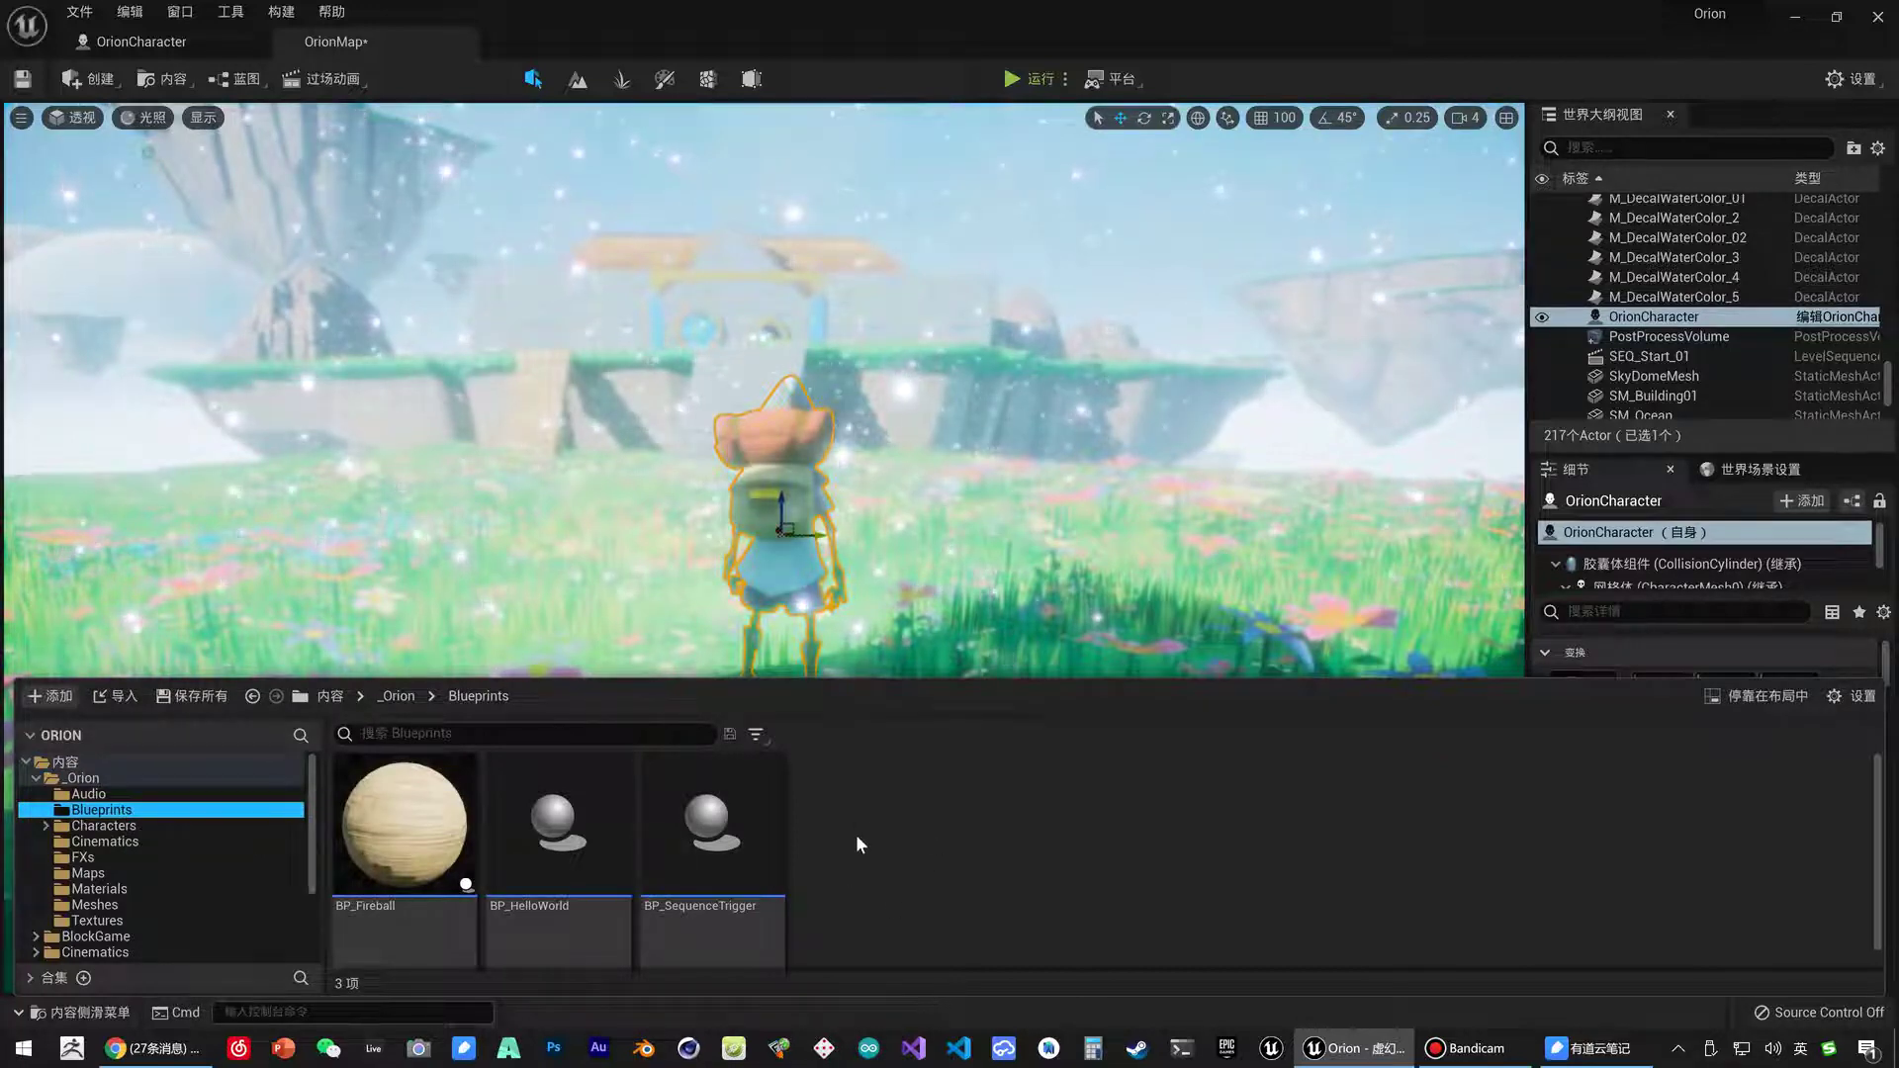
Create a Blueprint Class with Actor as parent and name it BP_PowerUp_Jump.
{"action": "right_click", "coordinate": [860, 863]}
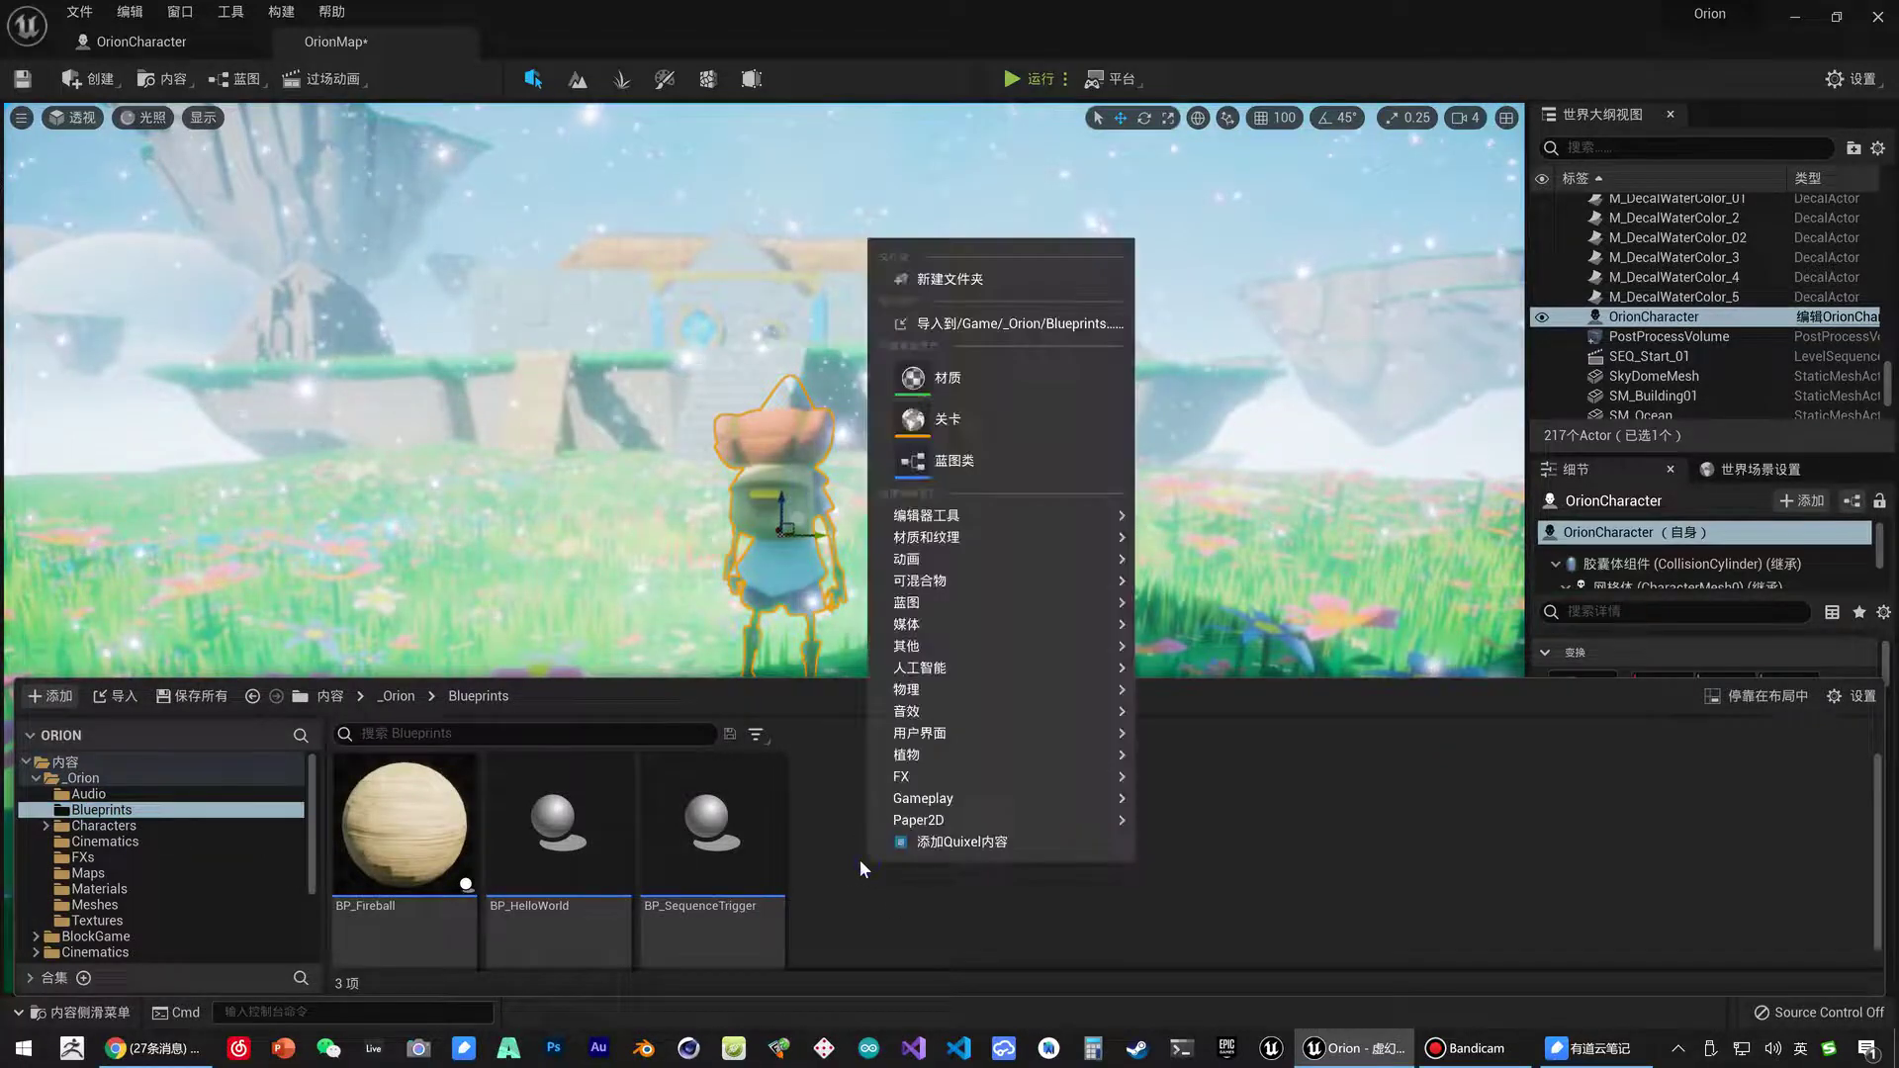
{"action": "left_click", "coordinate": [952, 460]}
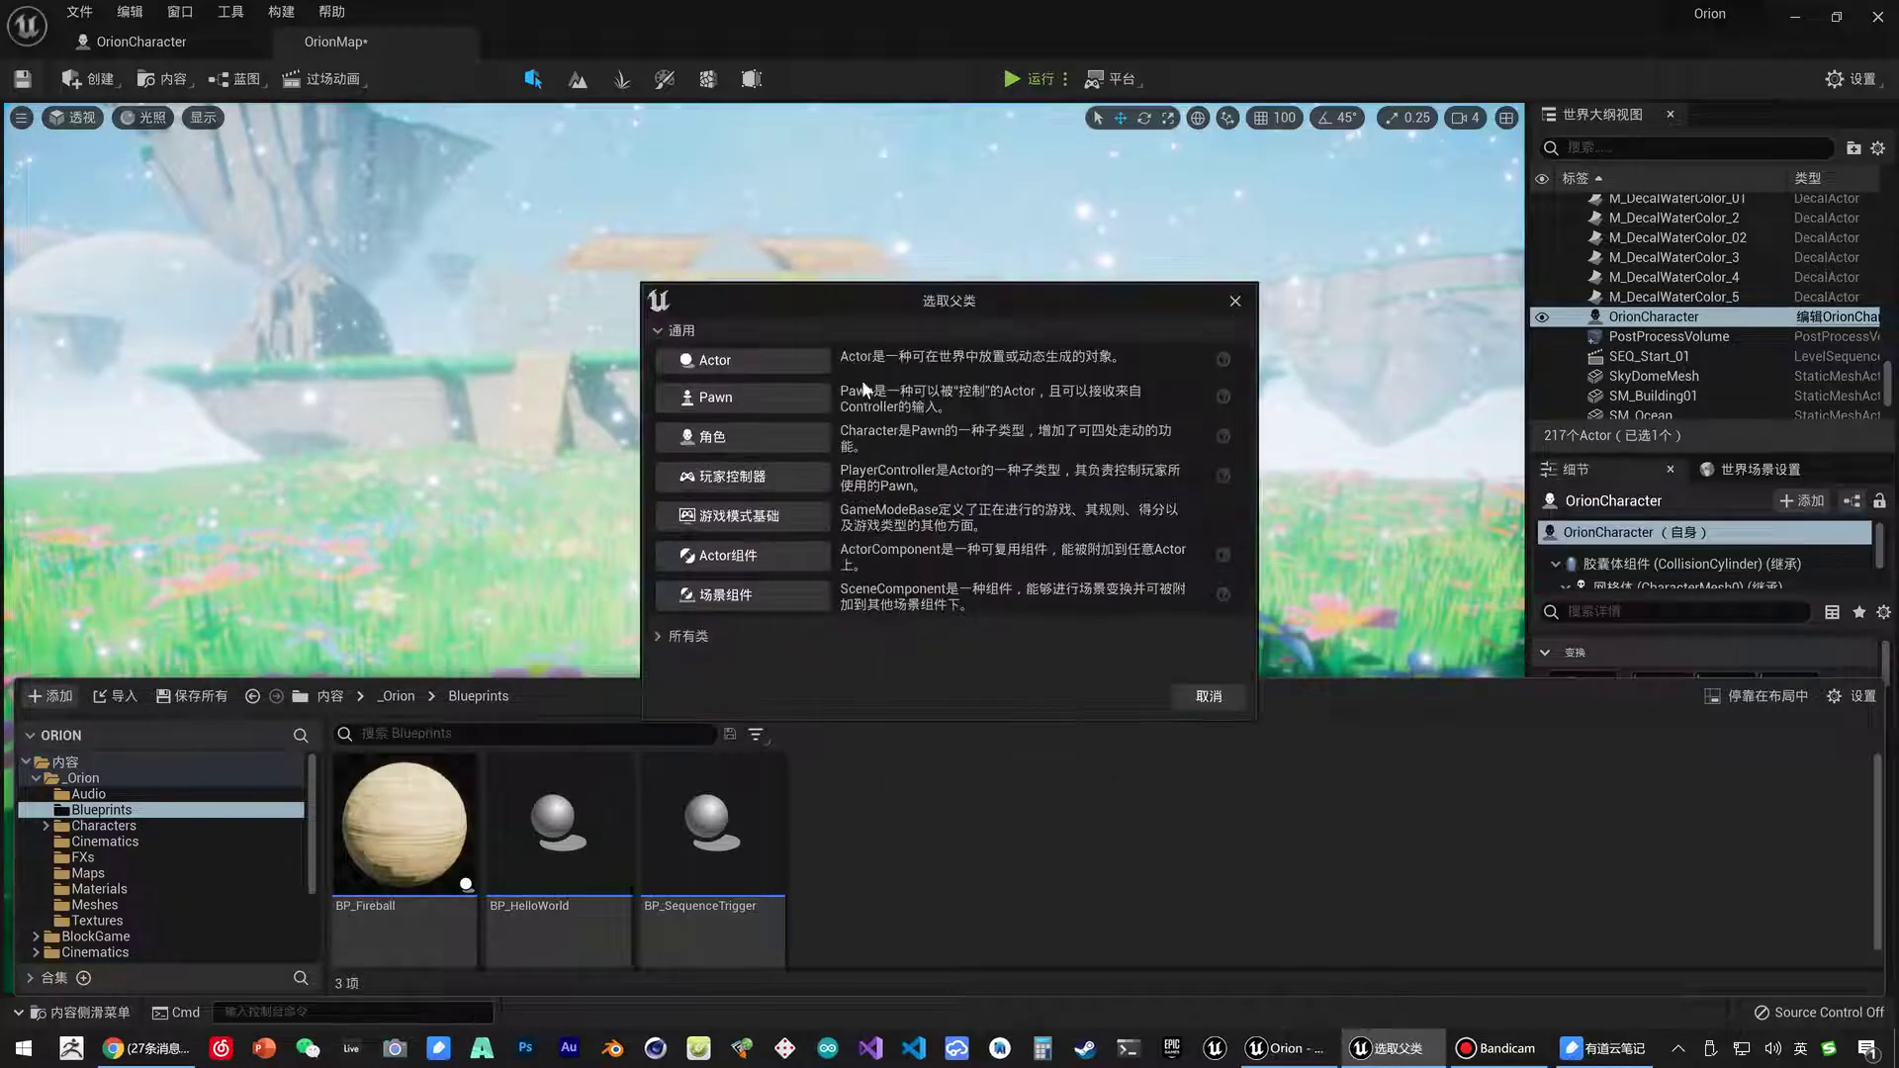
{"action": "left_click", "coordinate": [773, 356]}
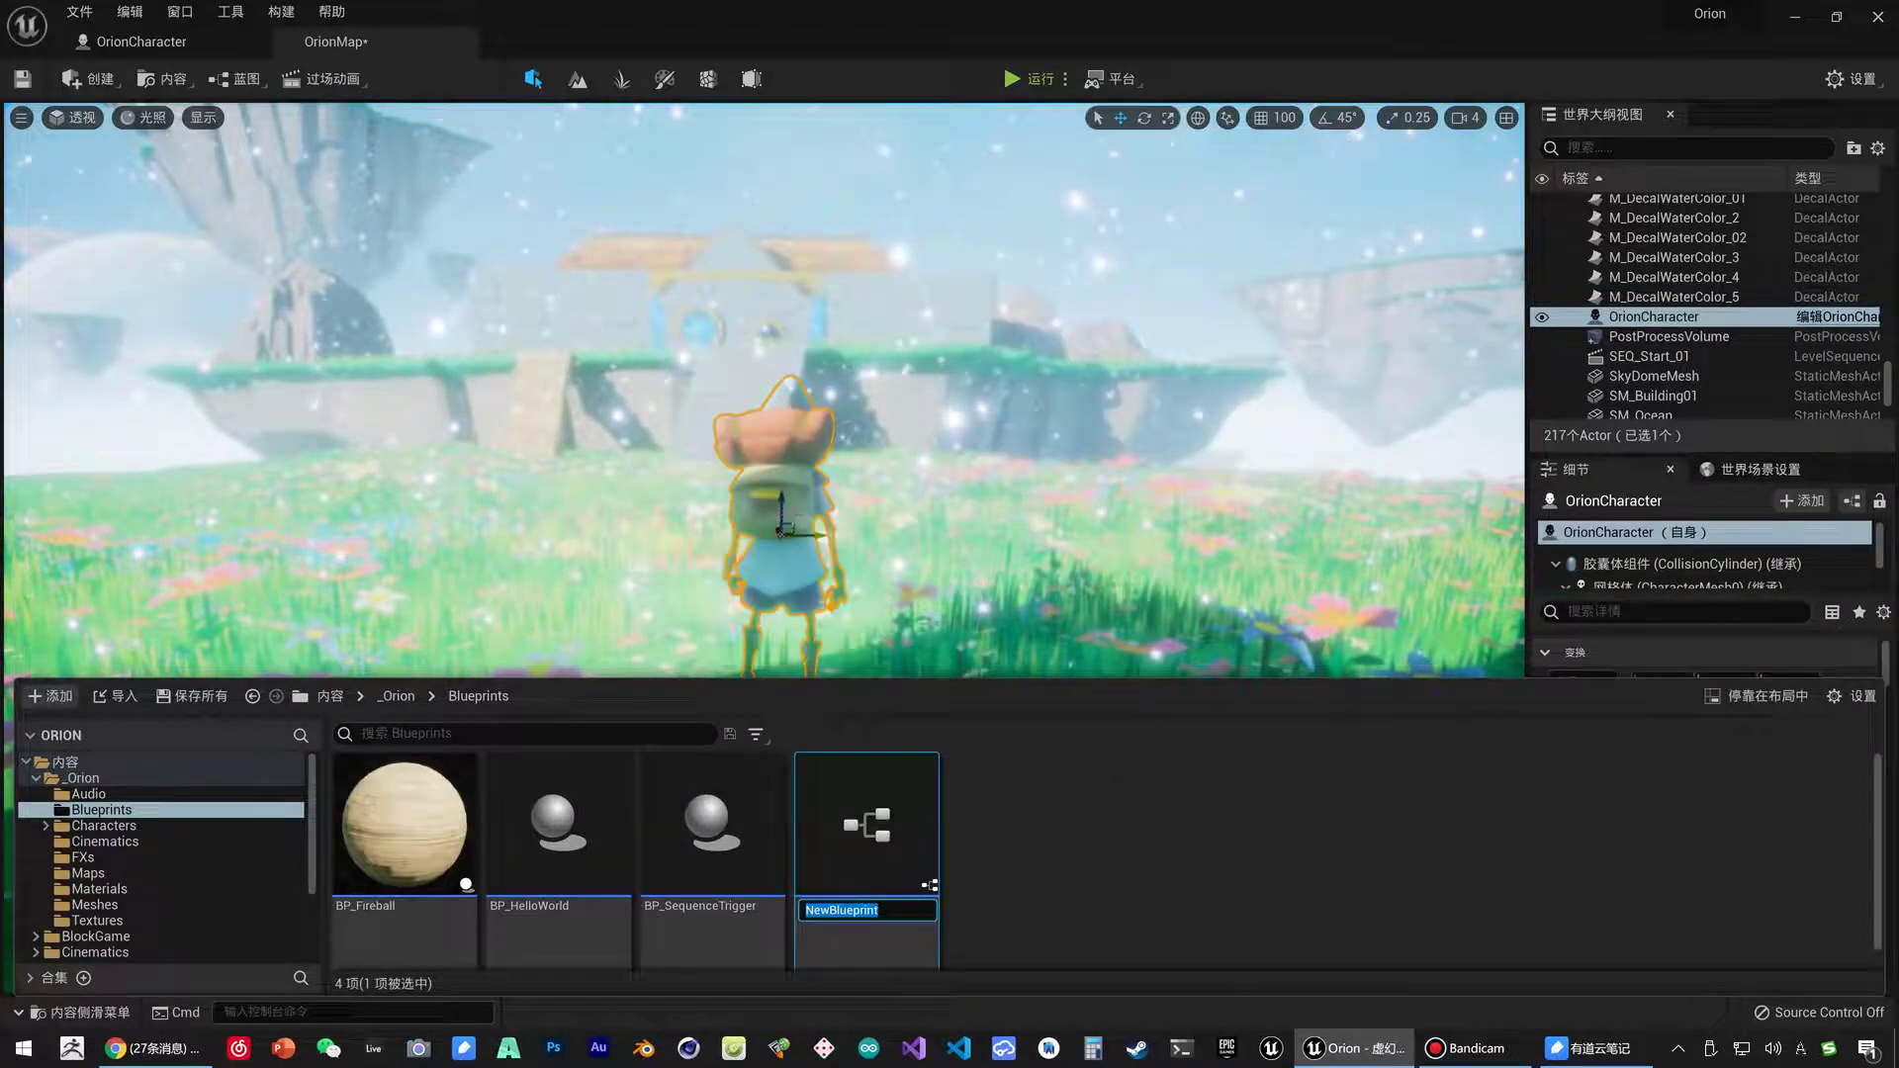
{"action": "type", "text": "BP_Pow"}
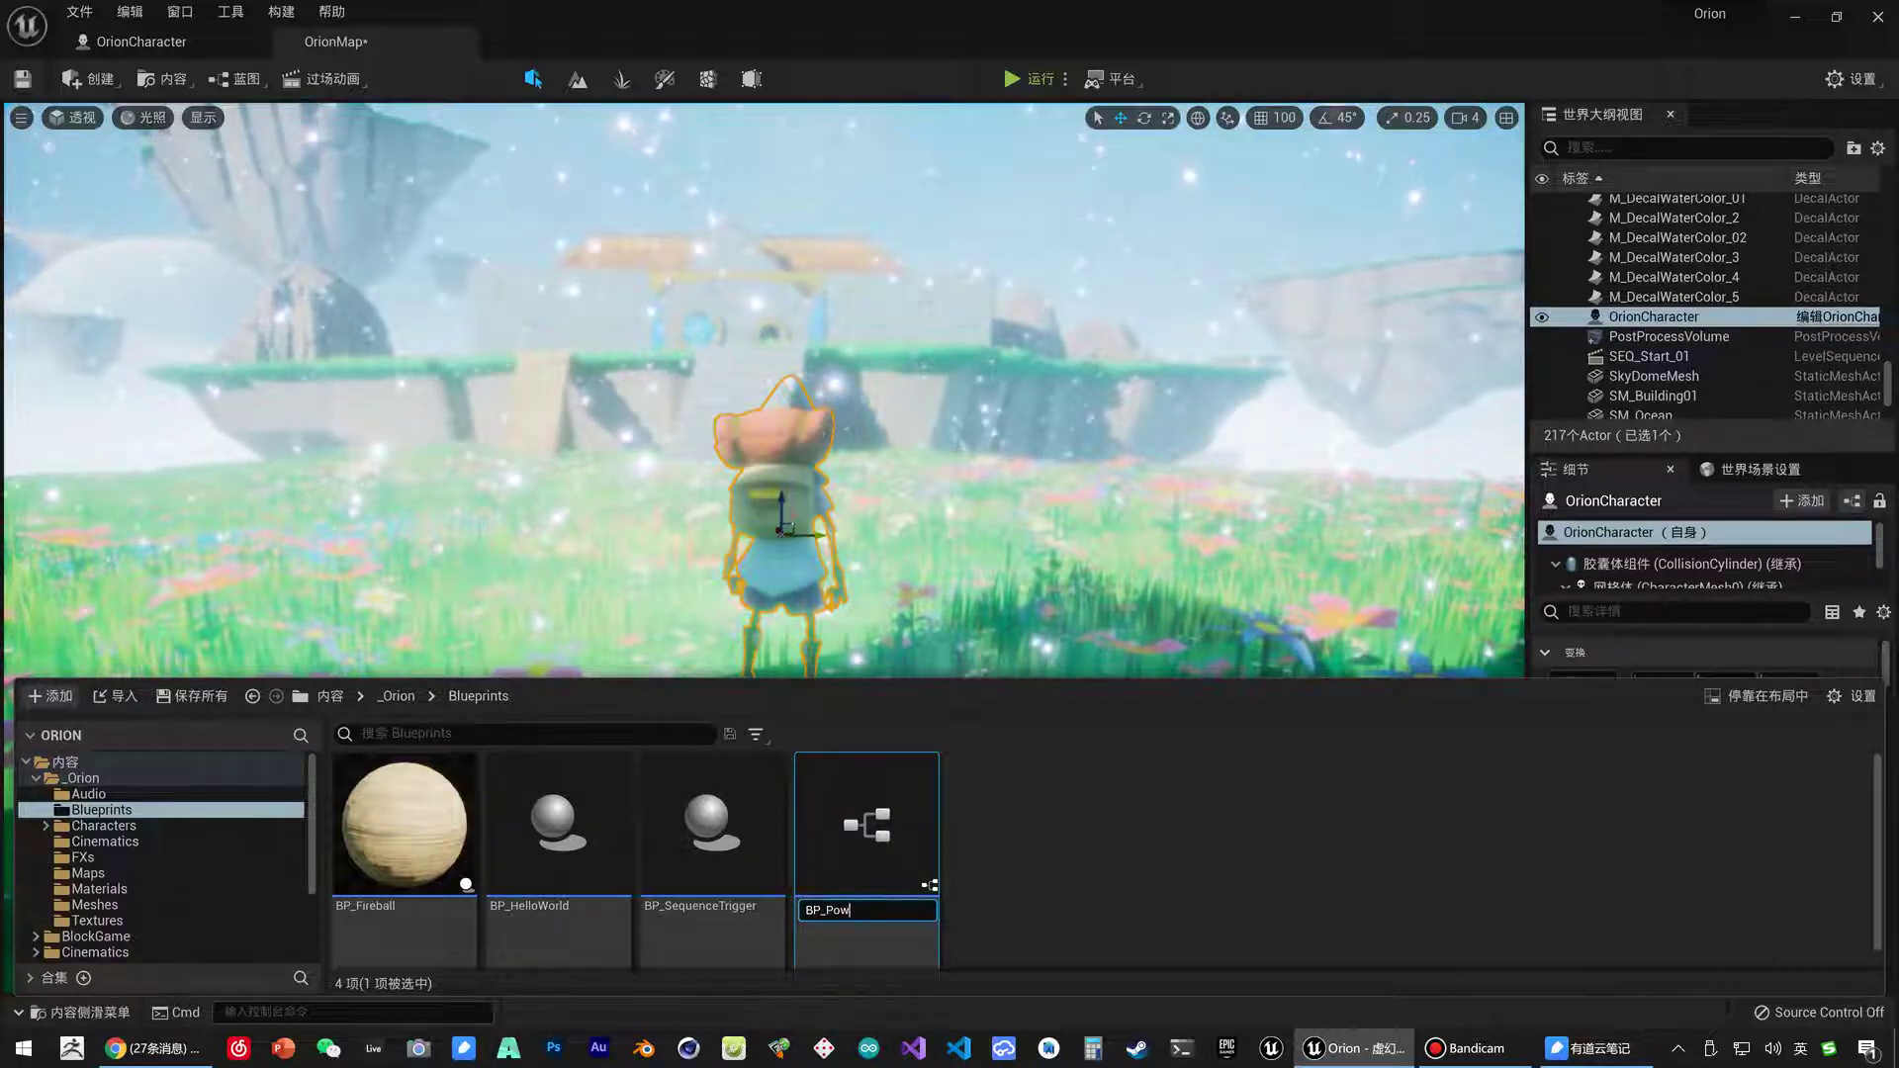
{"action": "type", "text": "erUp_"}
{"action": "key", "text": "shift"}
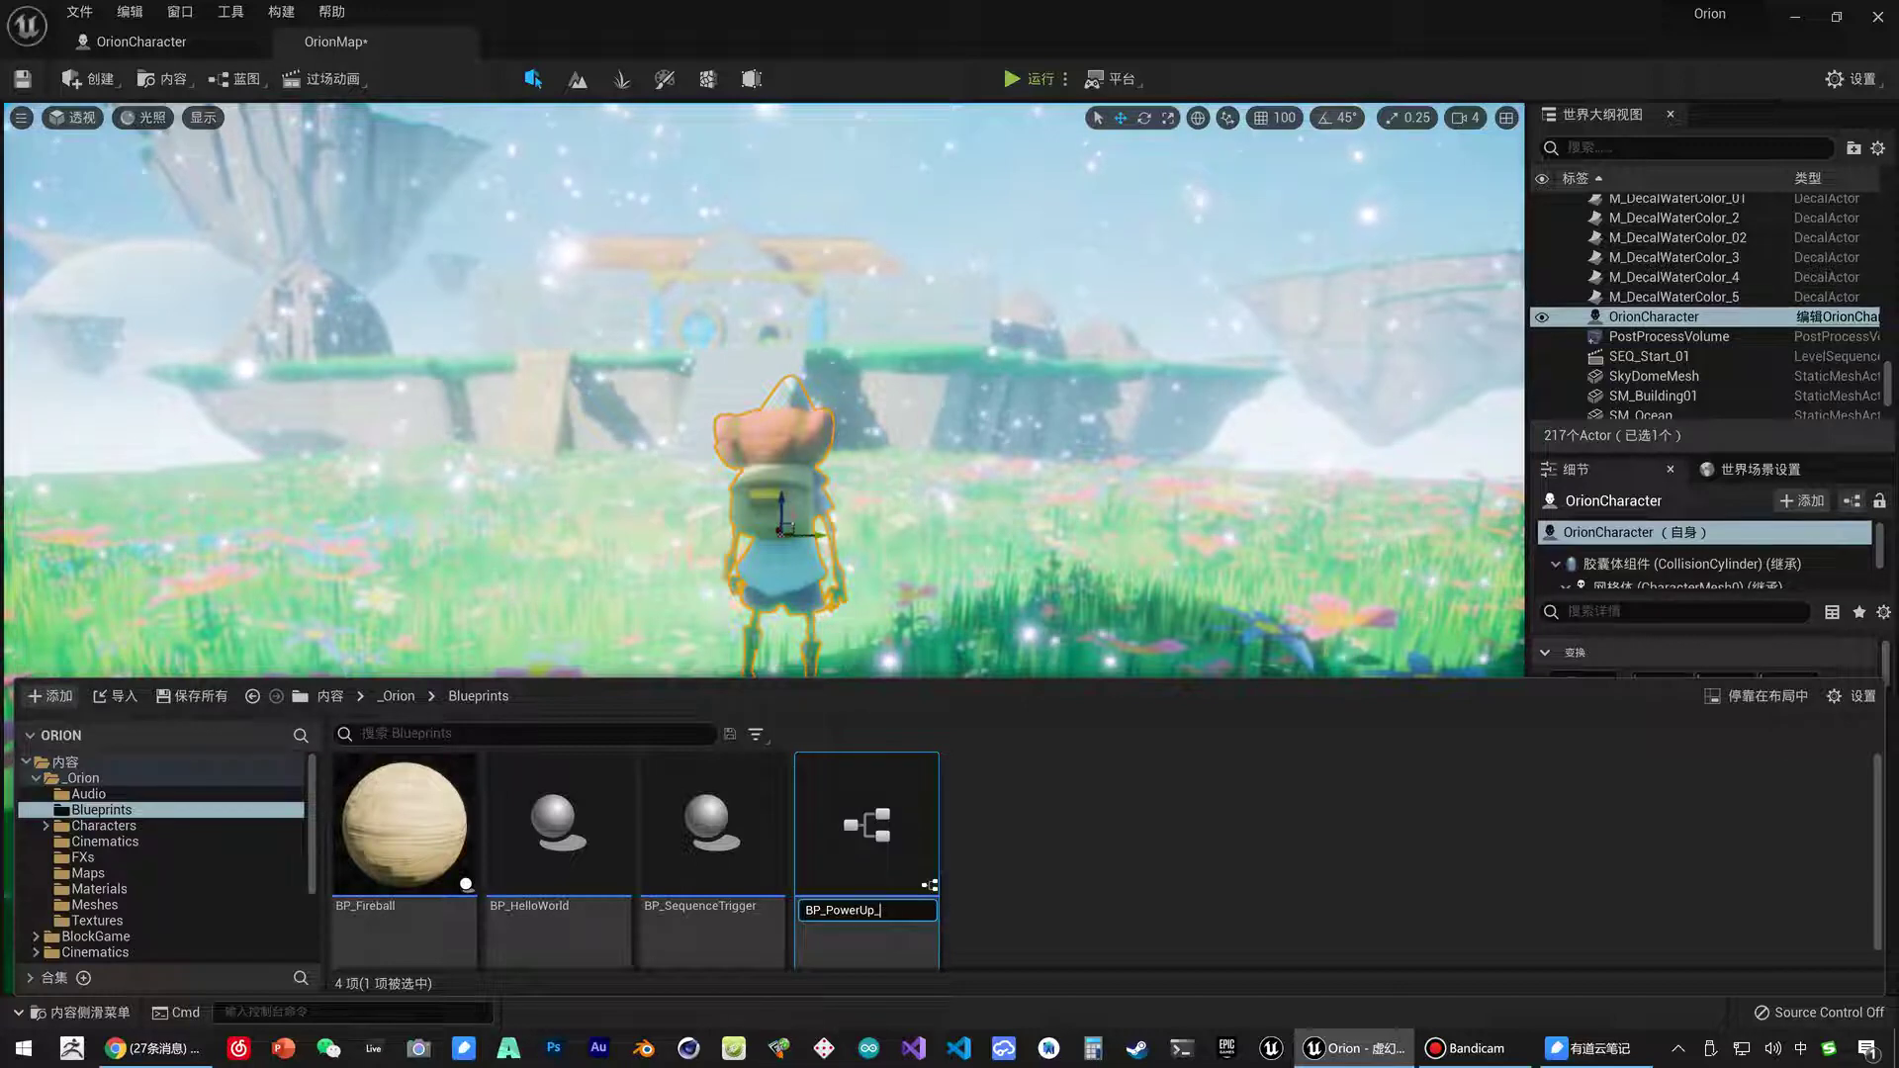
{"action": "key", "text": "shift"}
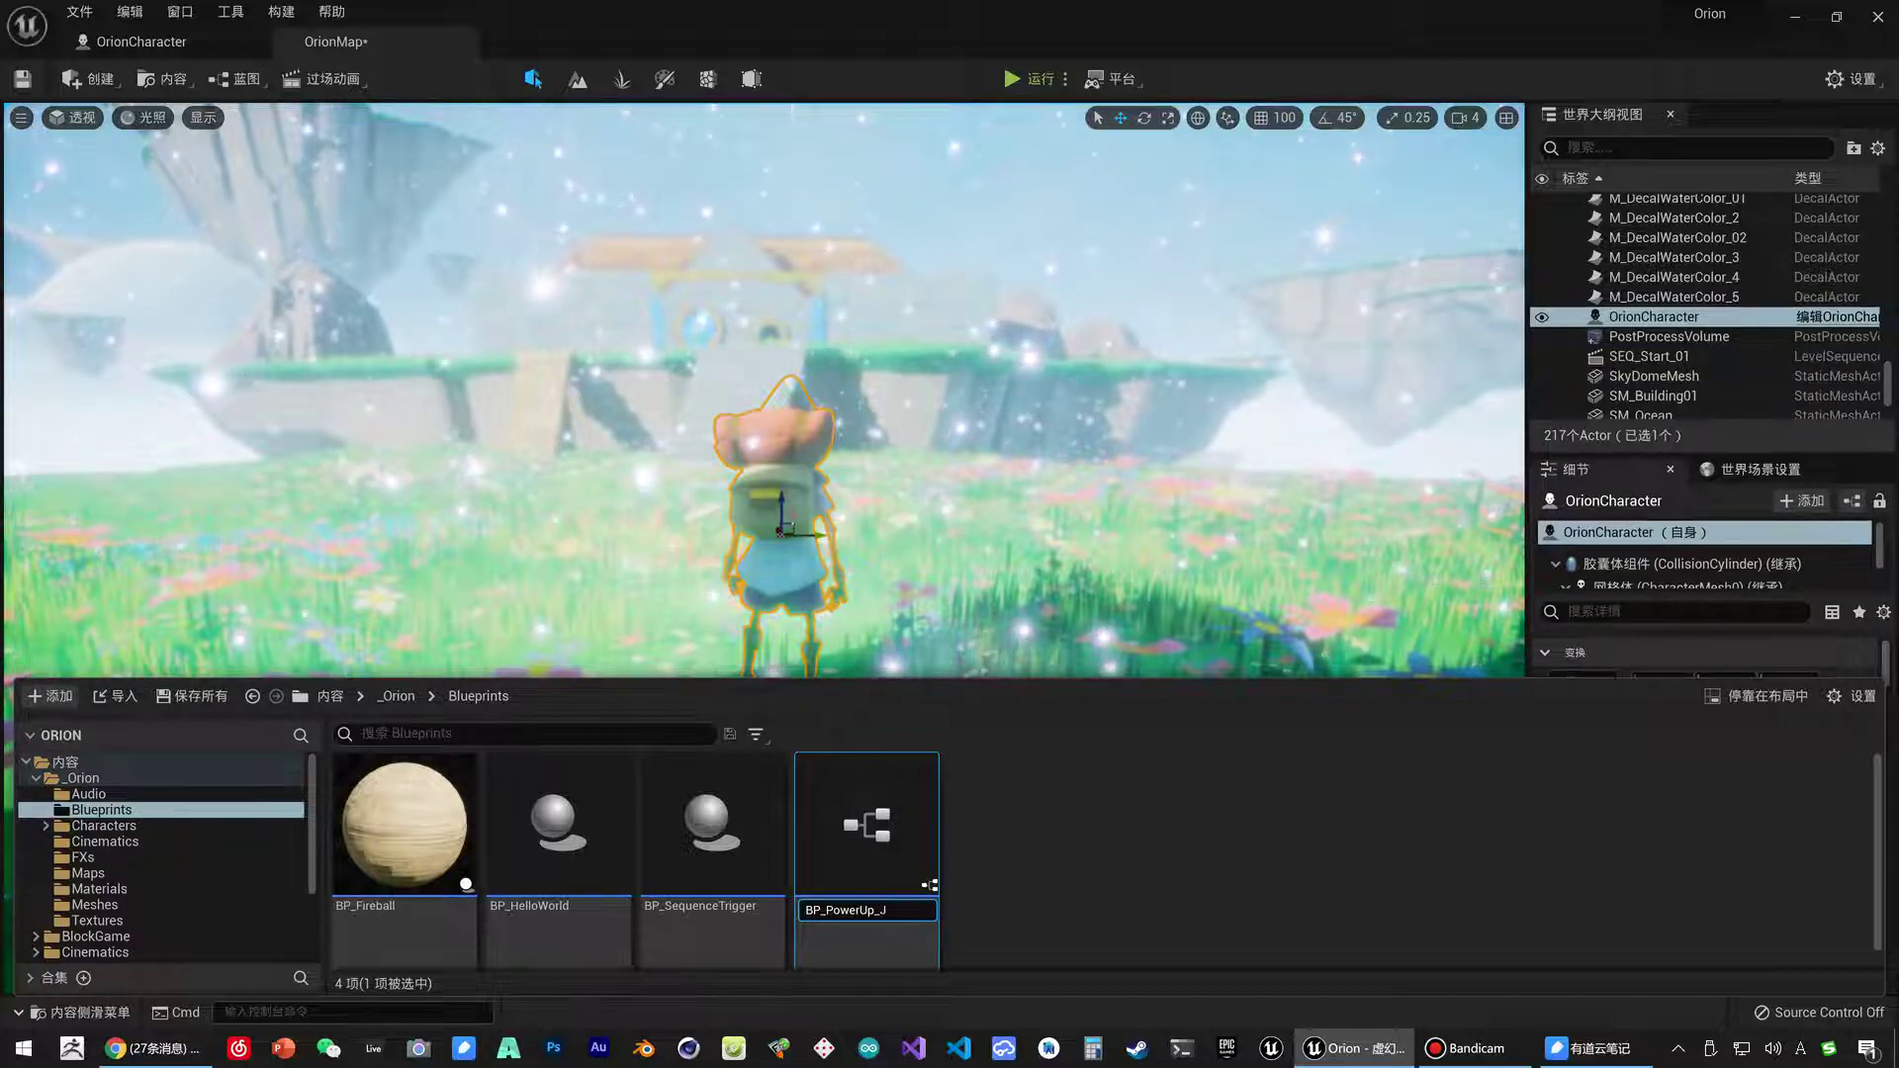
{"action": "key", "text": "shift"}
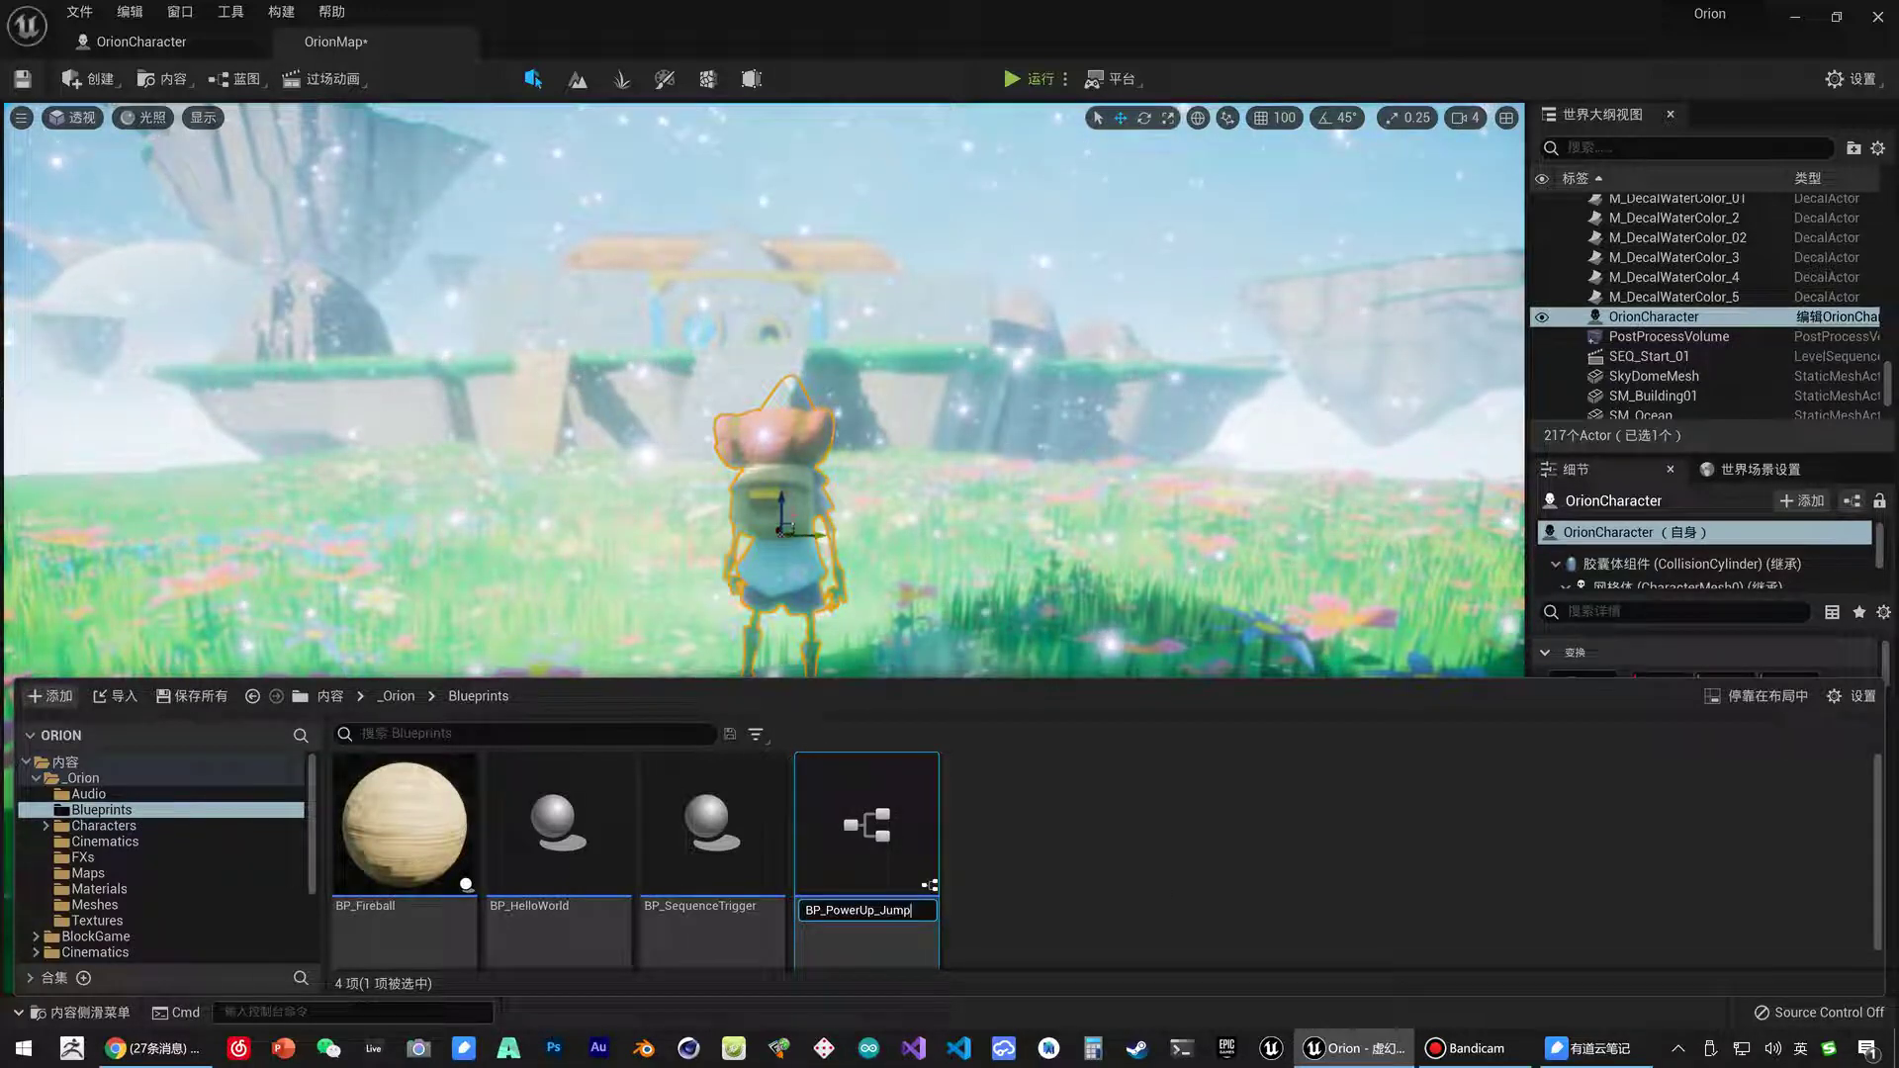
{"action": "type", "text": "ump"}
{"action": "key", "text": "Return"}
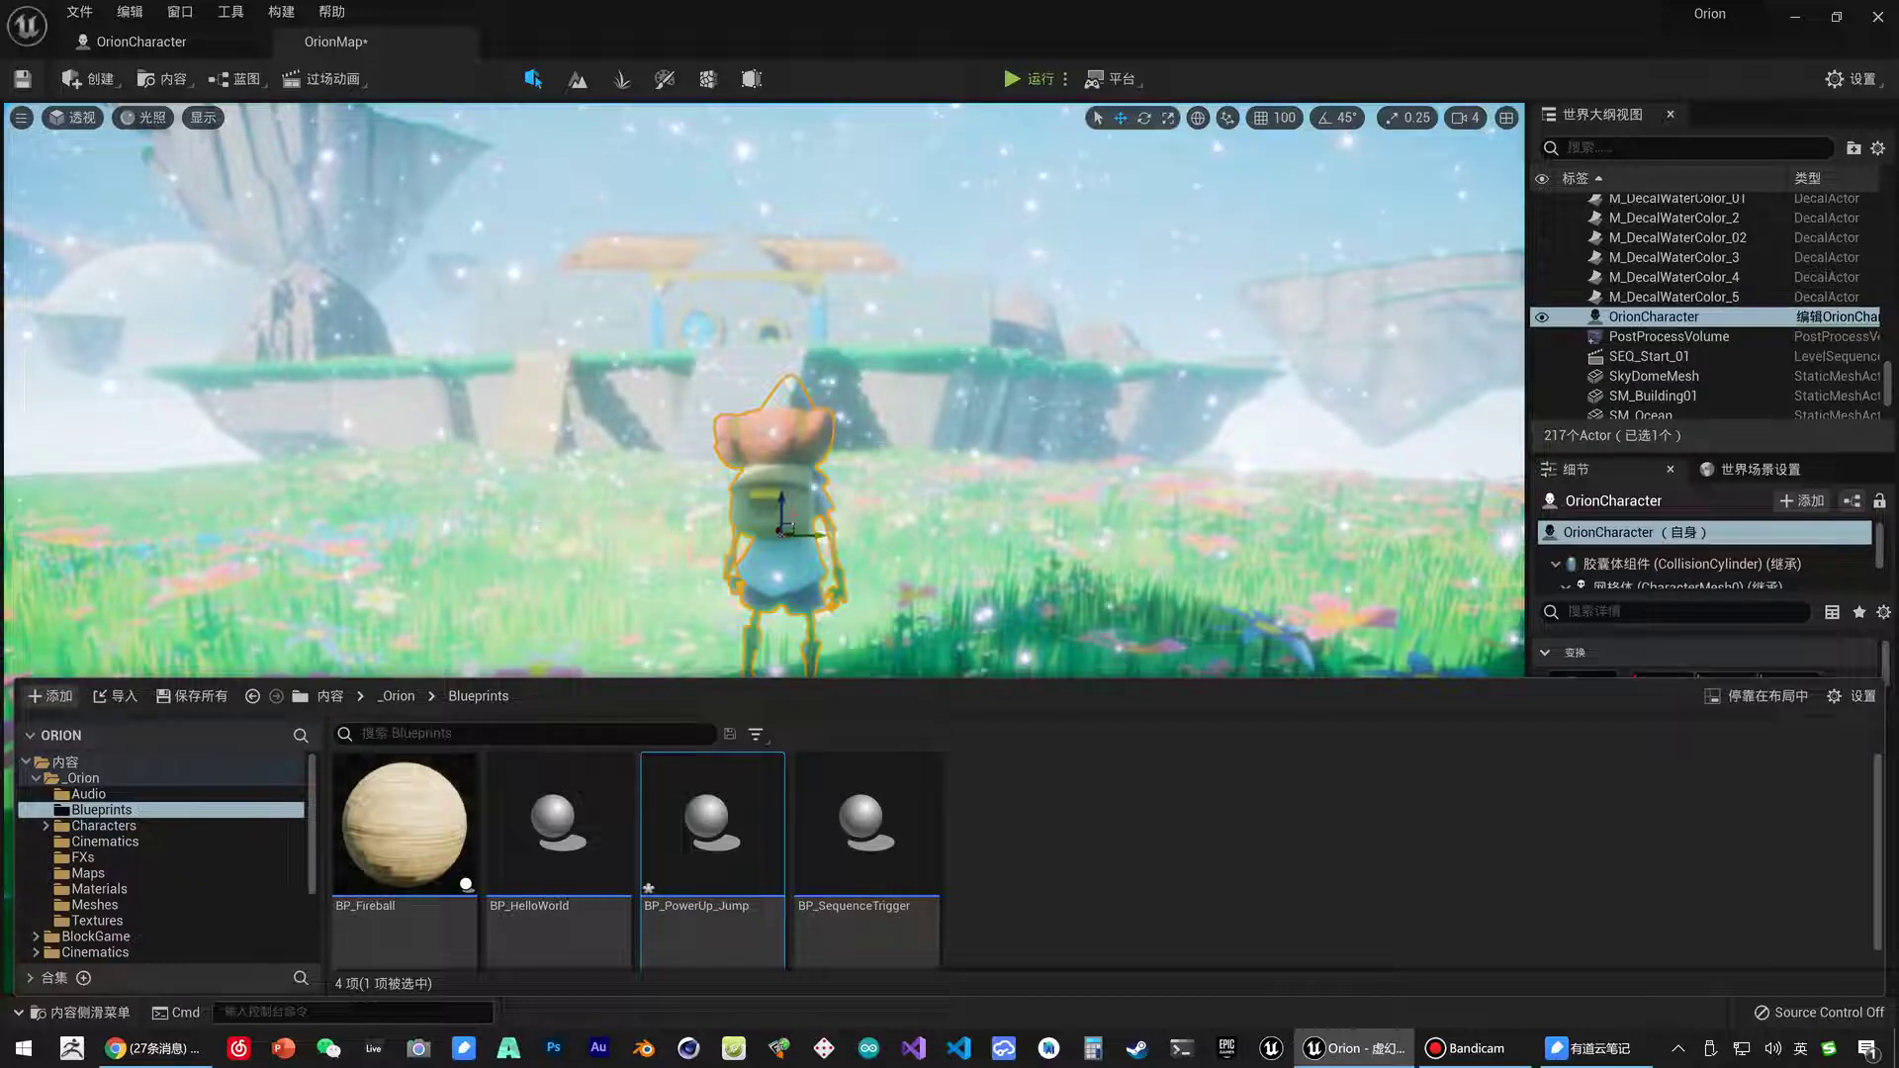
Open BP_PowerUp_Jump and add a StaticMesh component.
{"action": "double_click", "coordinate": [732, 851]}
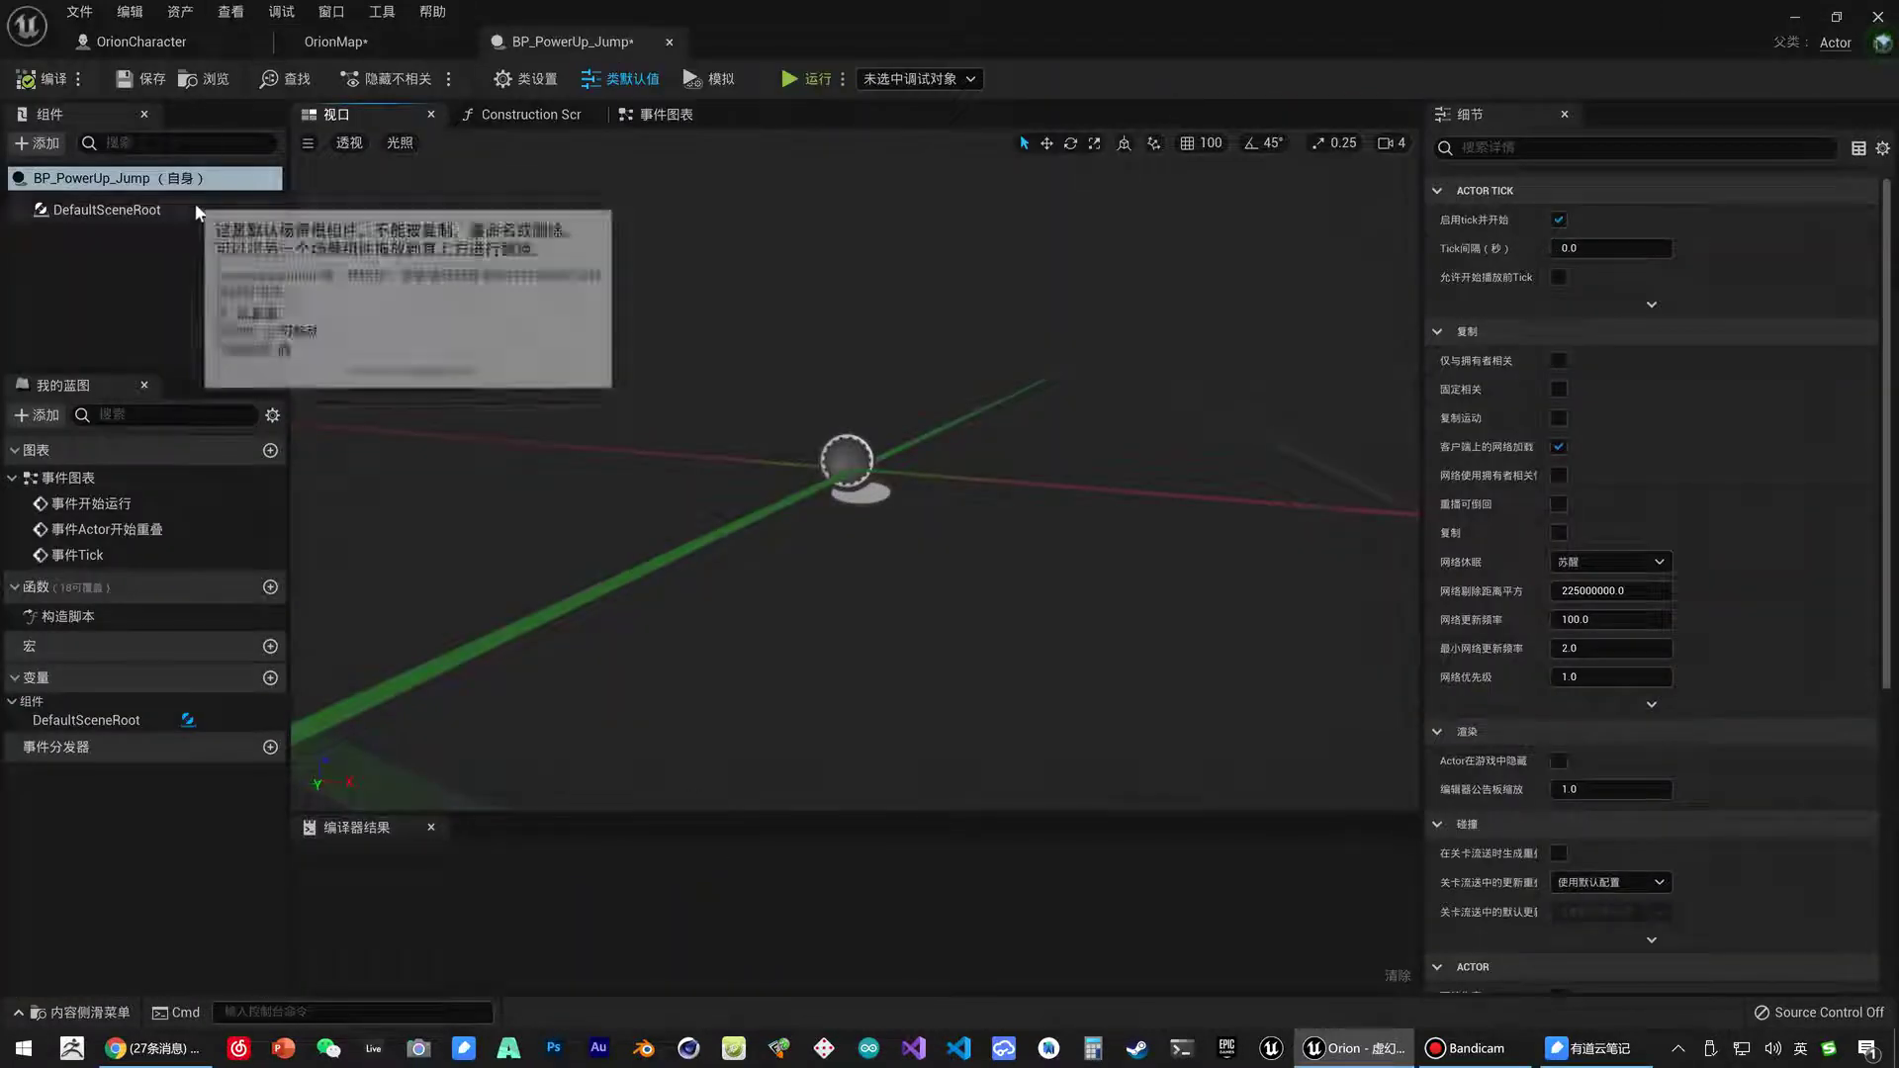
{"action": "left_click", "coordinate": [36, 144]}
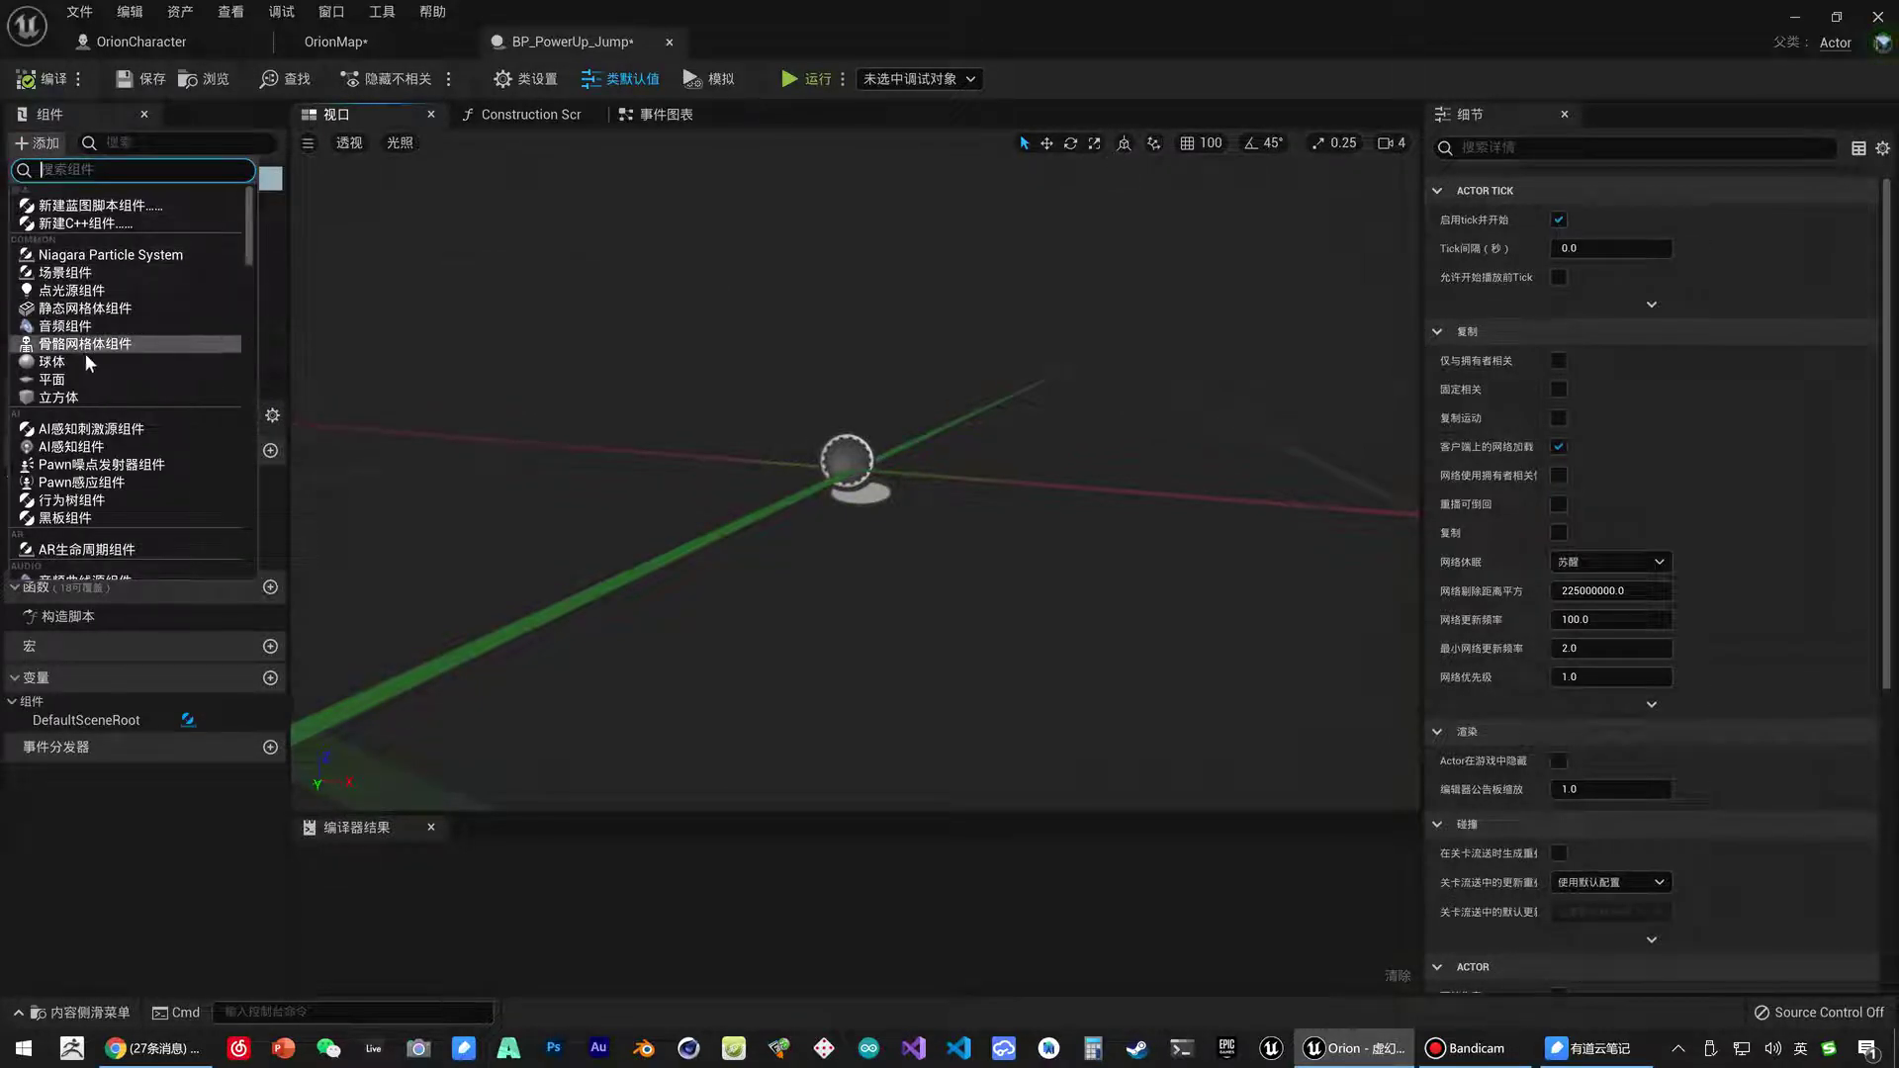
{"action": "left_click", "coordinate": [87, 308]}
{"action": "key", "text": "Return"}
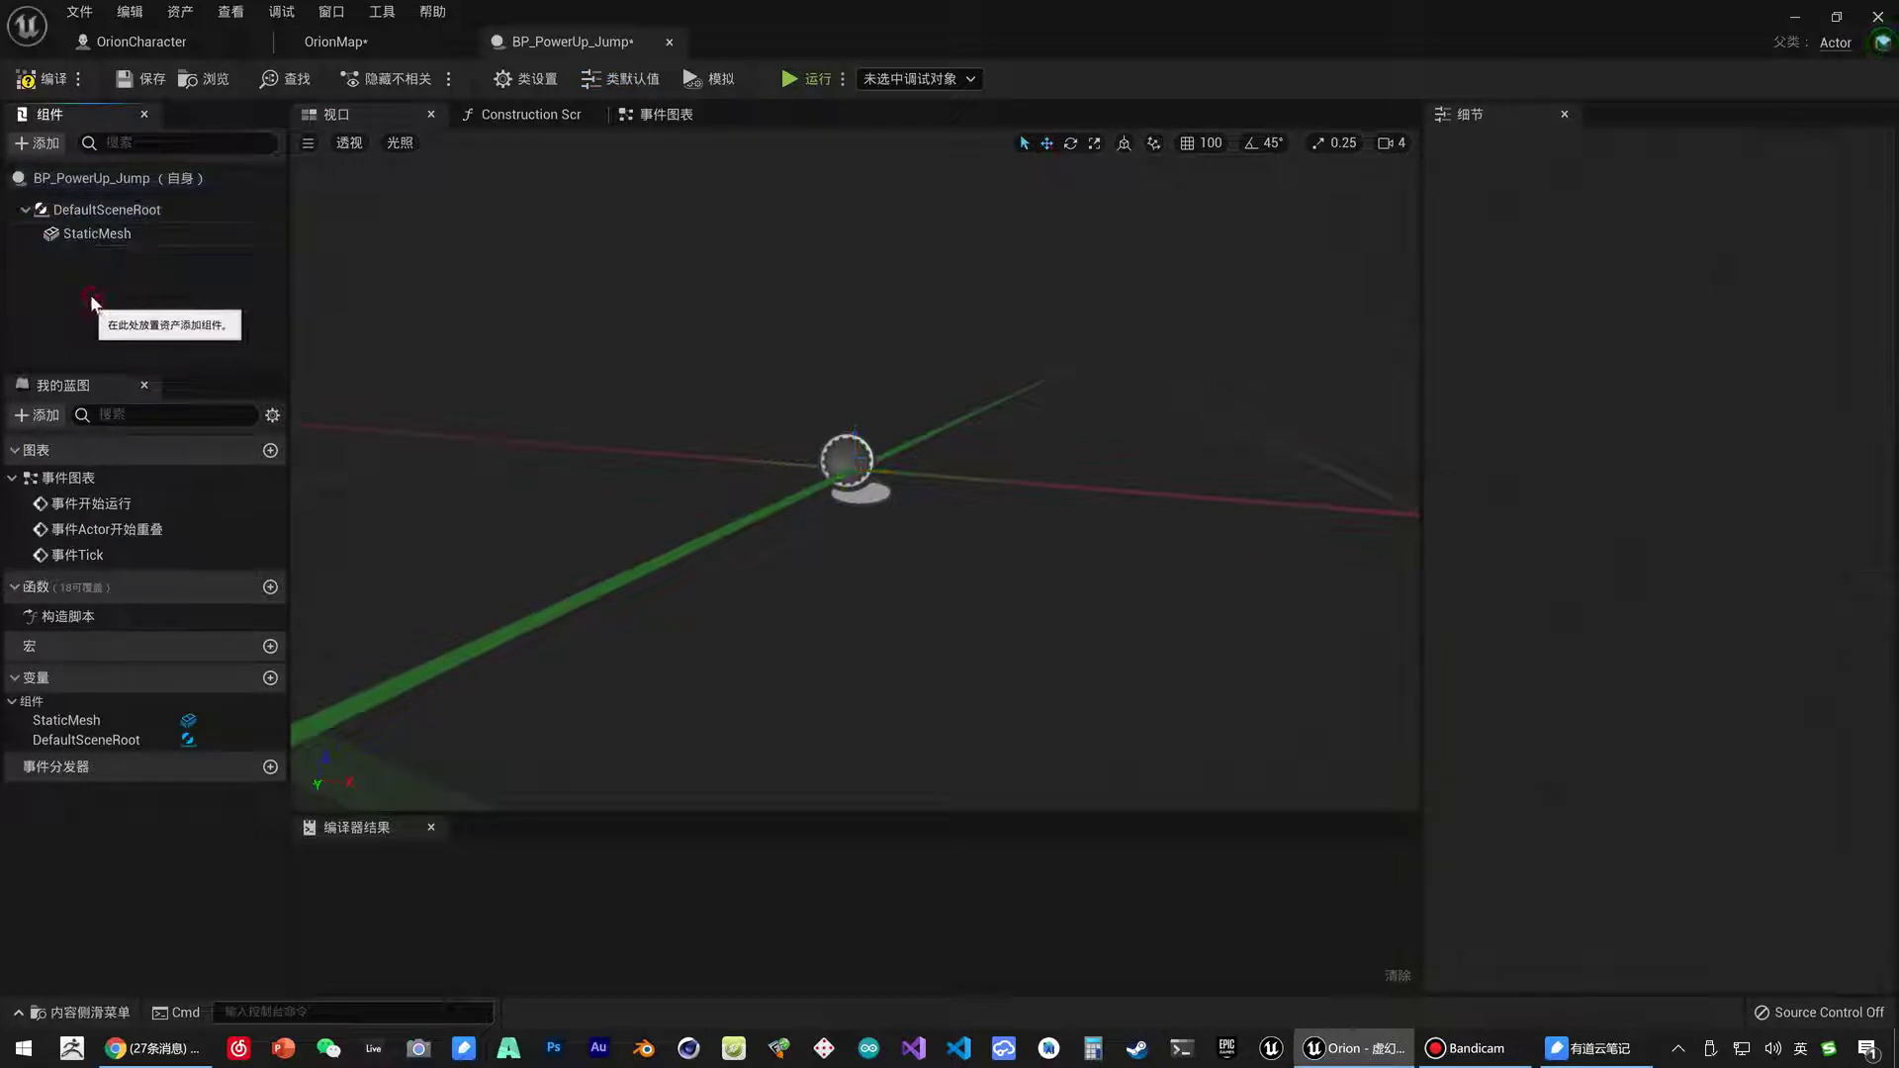
Add a Sphere Collision component, then open the StaticMesh's mesh list.
{"action": "left_click", "coordinate": [39, 144]}
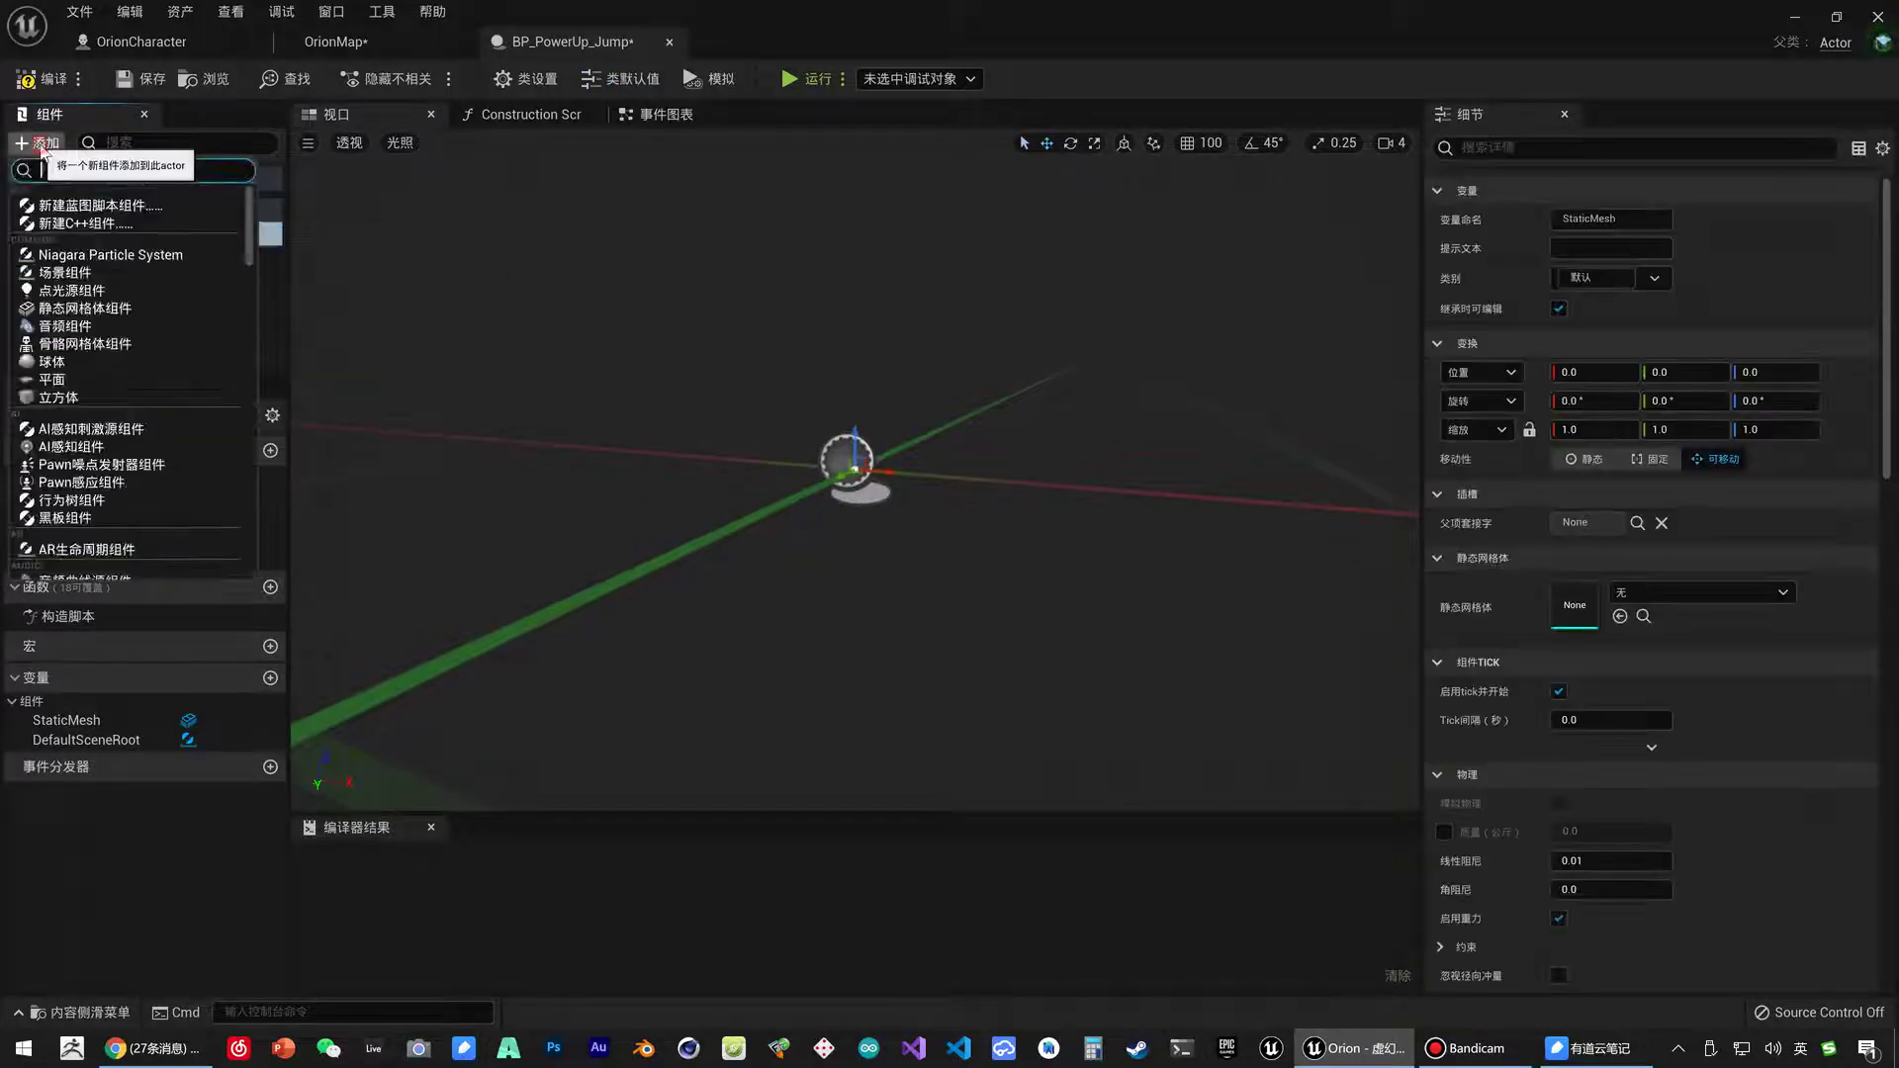
{"action": "scroll", "coordinate": [127, 371], "scroll_direction": "down", "scroll_amount": 3}
{"action": "scroll", "coordinate": [126, 371], "scroll_direction": "down", "scroll_amount": 3}
{"action": "scroll", "coordinate": [160, 406], "scroll_direction": "down", "scroll_amount": 2}
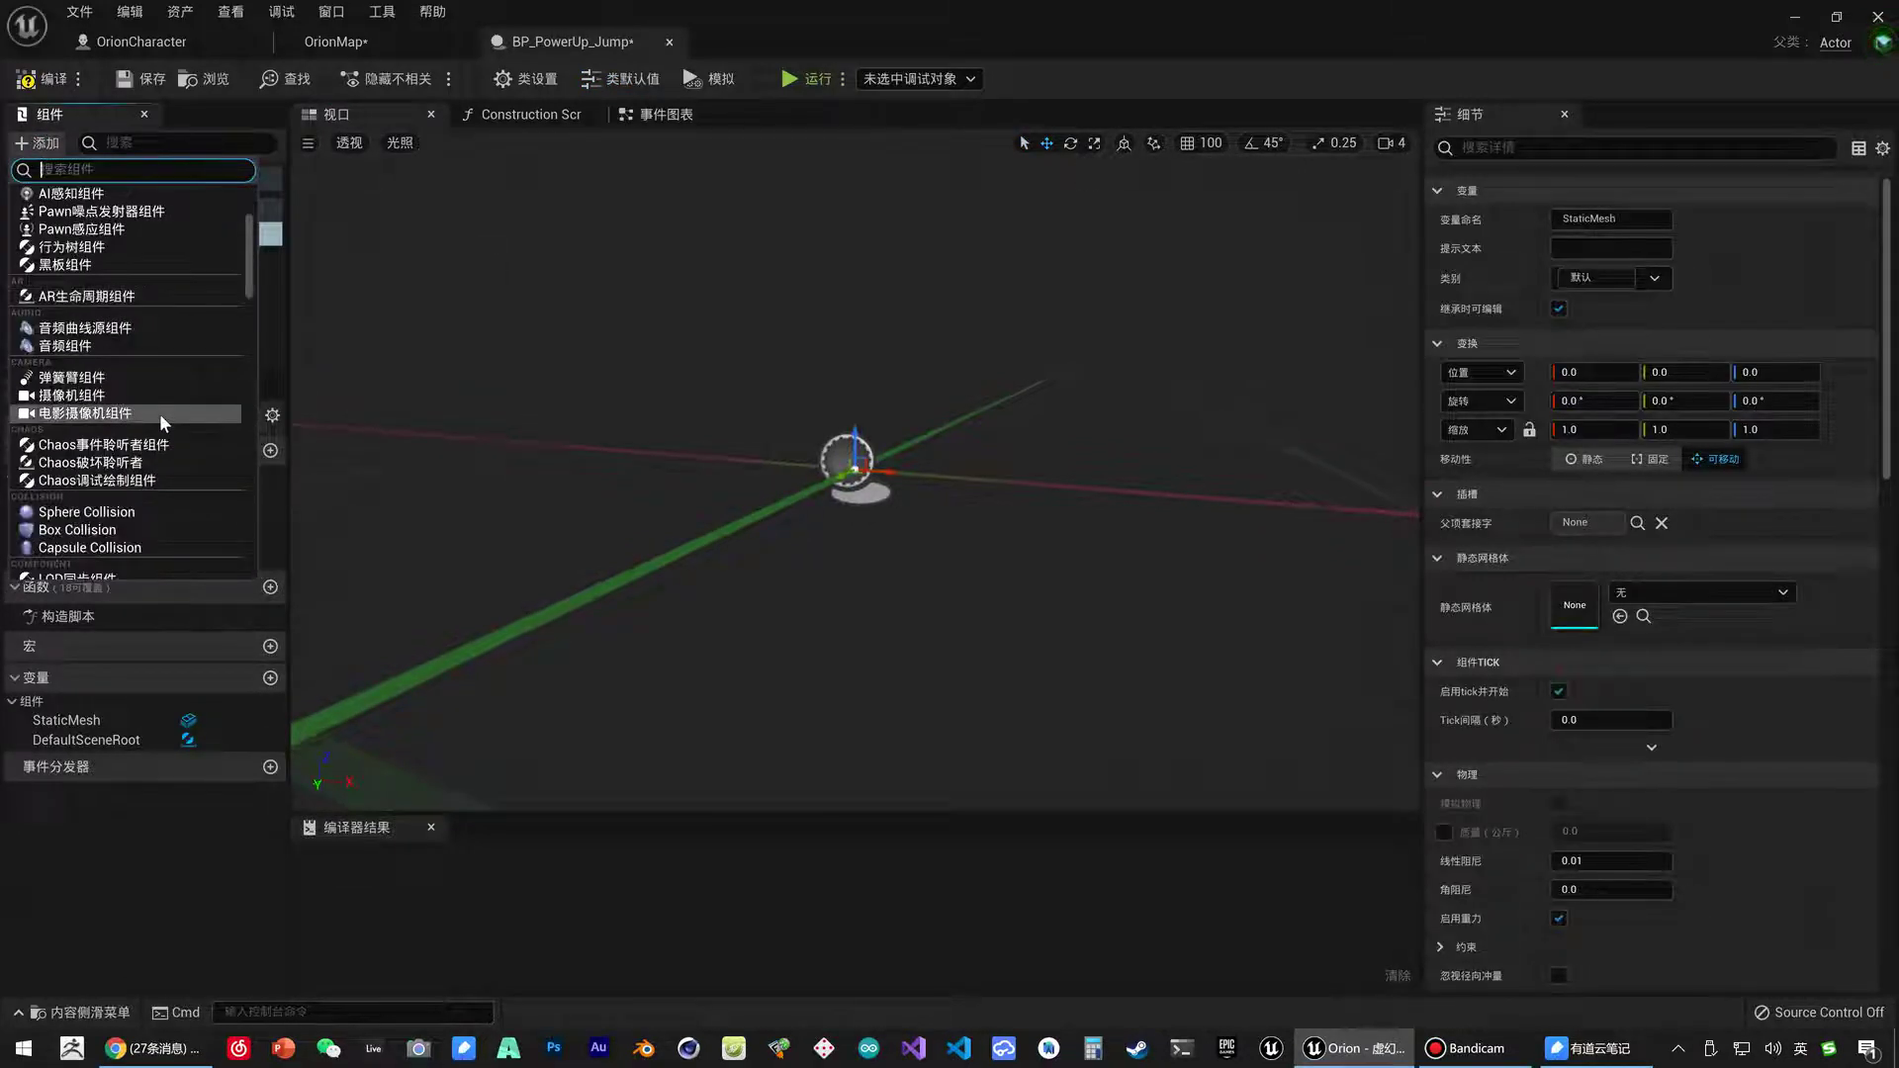
{"action": "scroll", "coordinate": [159, 414], "scroll_direction": "down", "scroll_amount": 2}
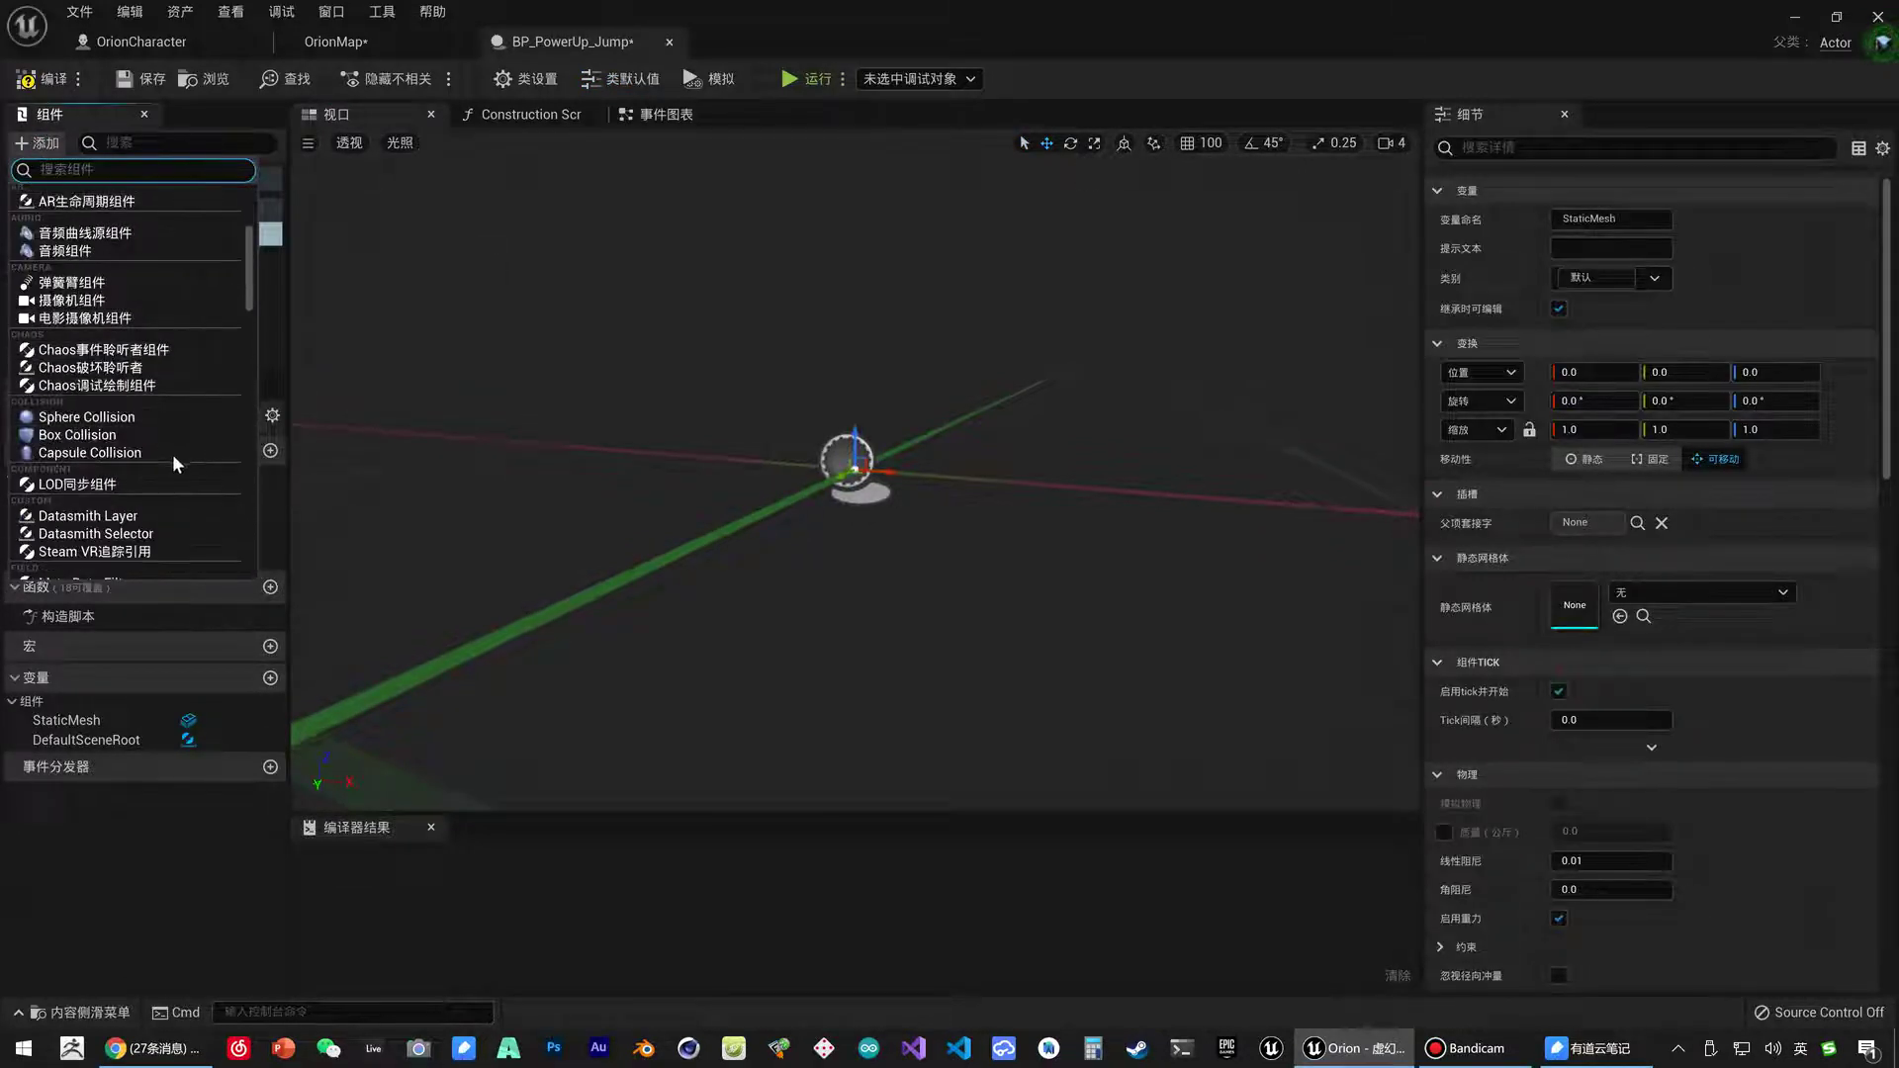
{"action": "left_click", "coordinate": [96, 419]}
{"action": "left_click", "coordinate": [129, 277]}
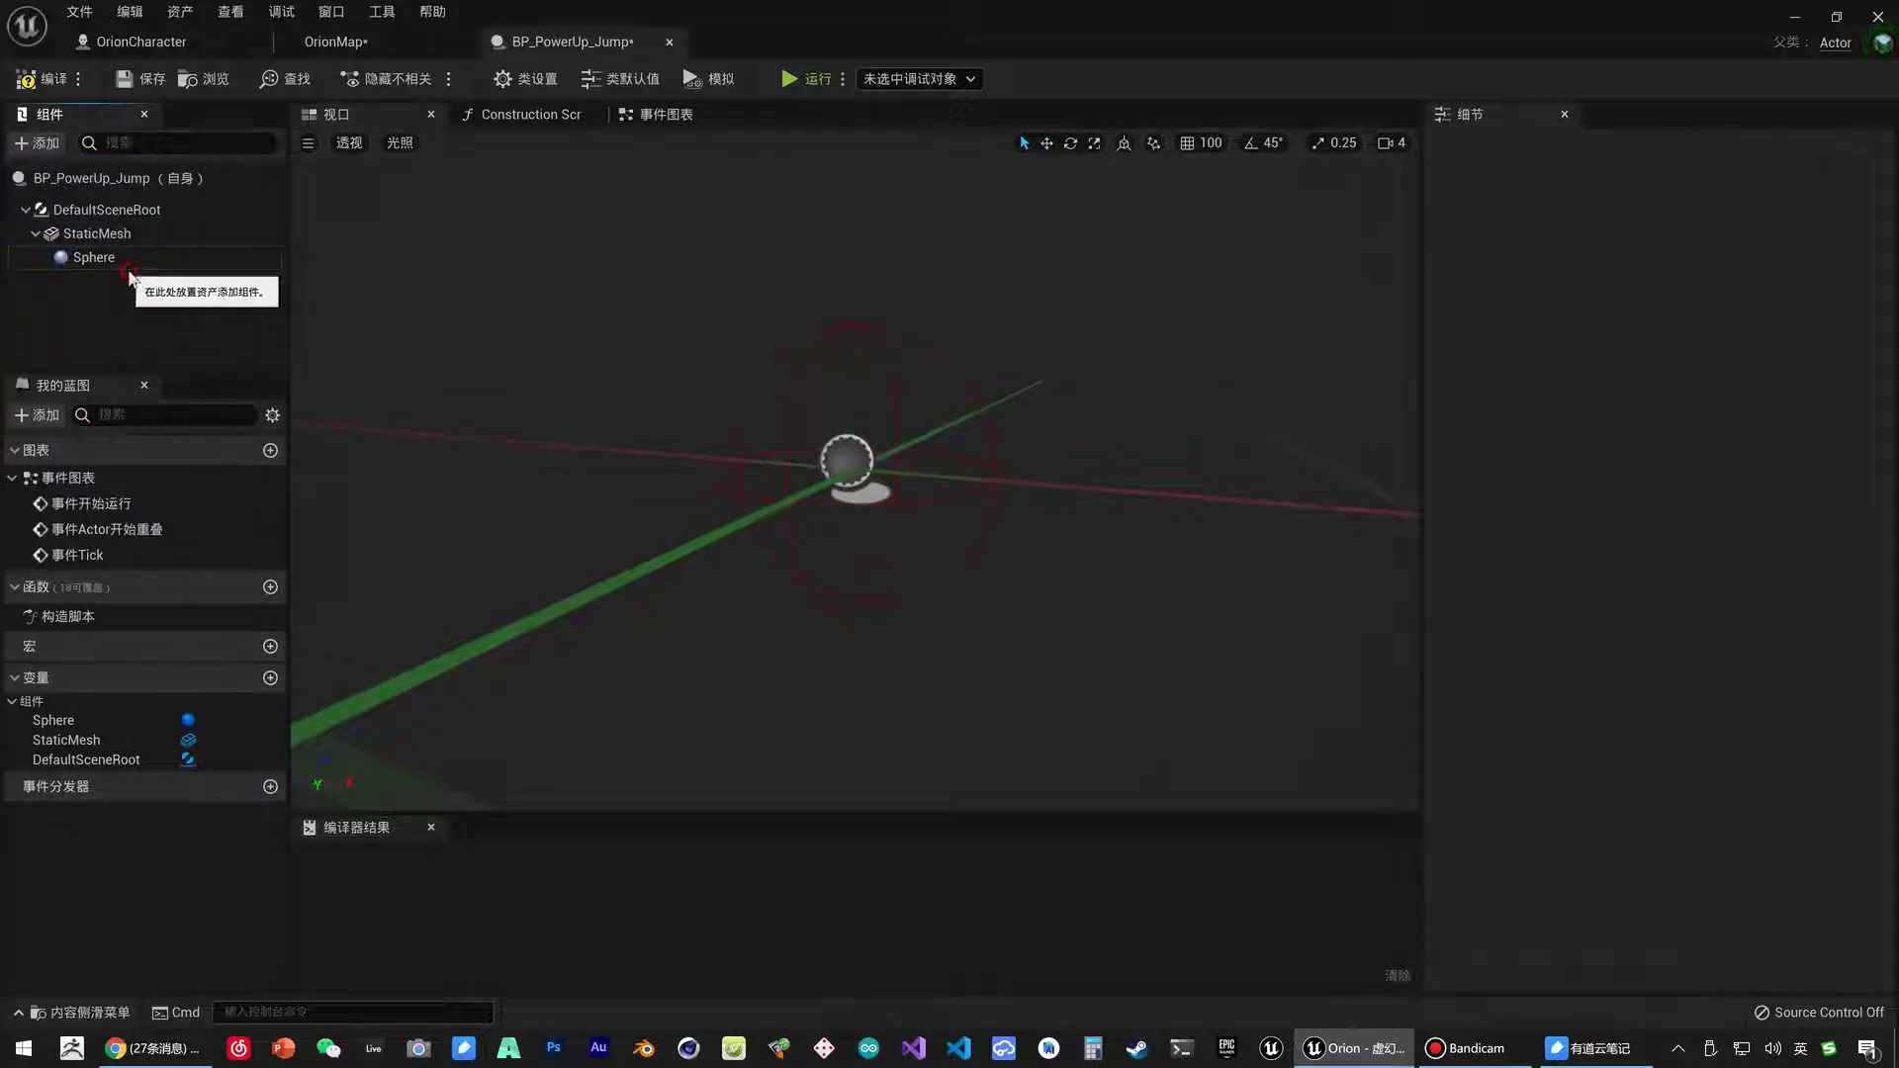
{"action": "left_click", "coordinate": [131, 259]}
{"action": "left_click", "coordinate": [160, 236]}
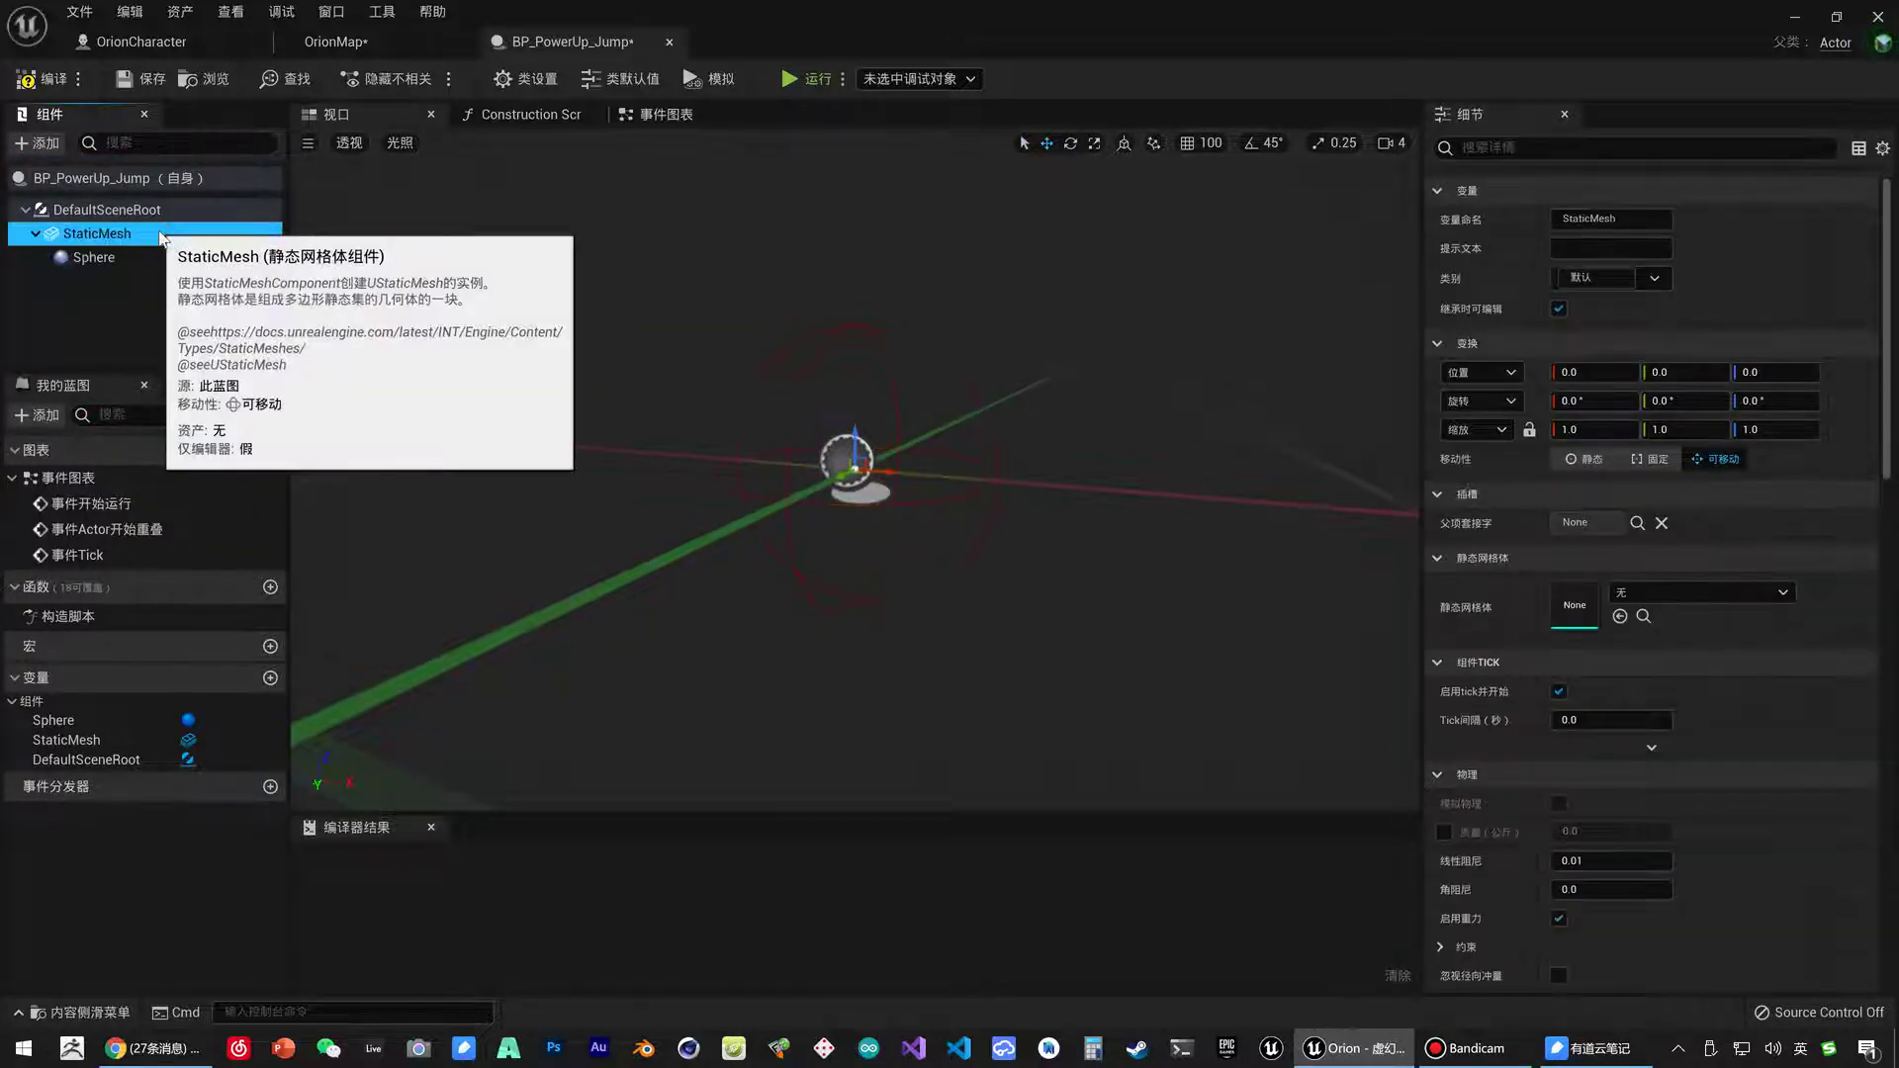
{"action": "left_click", "coordinate": [1700, 592]}
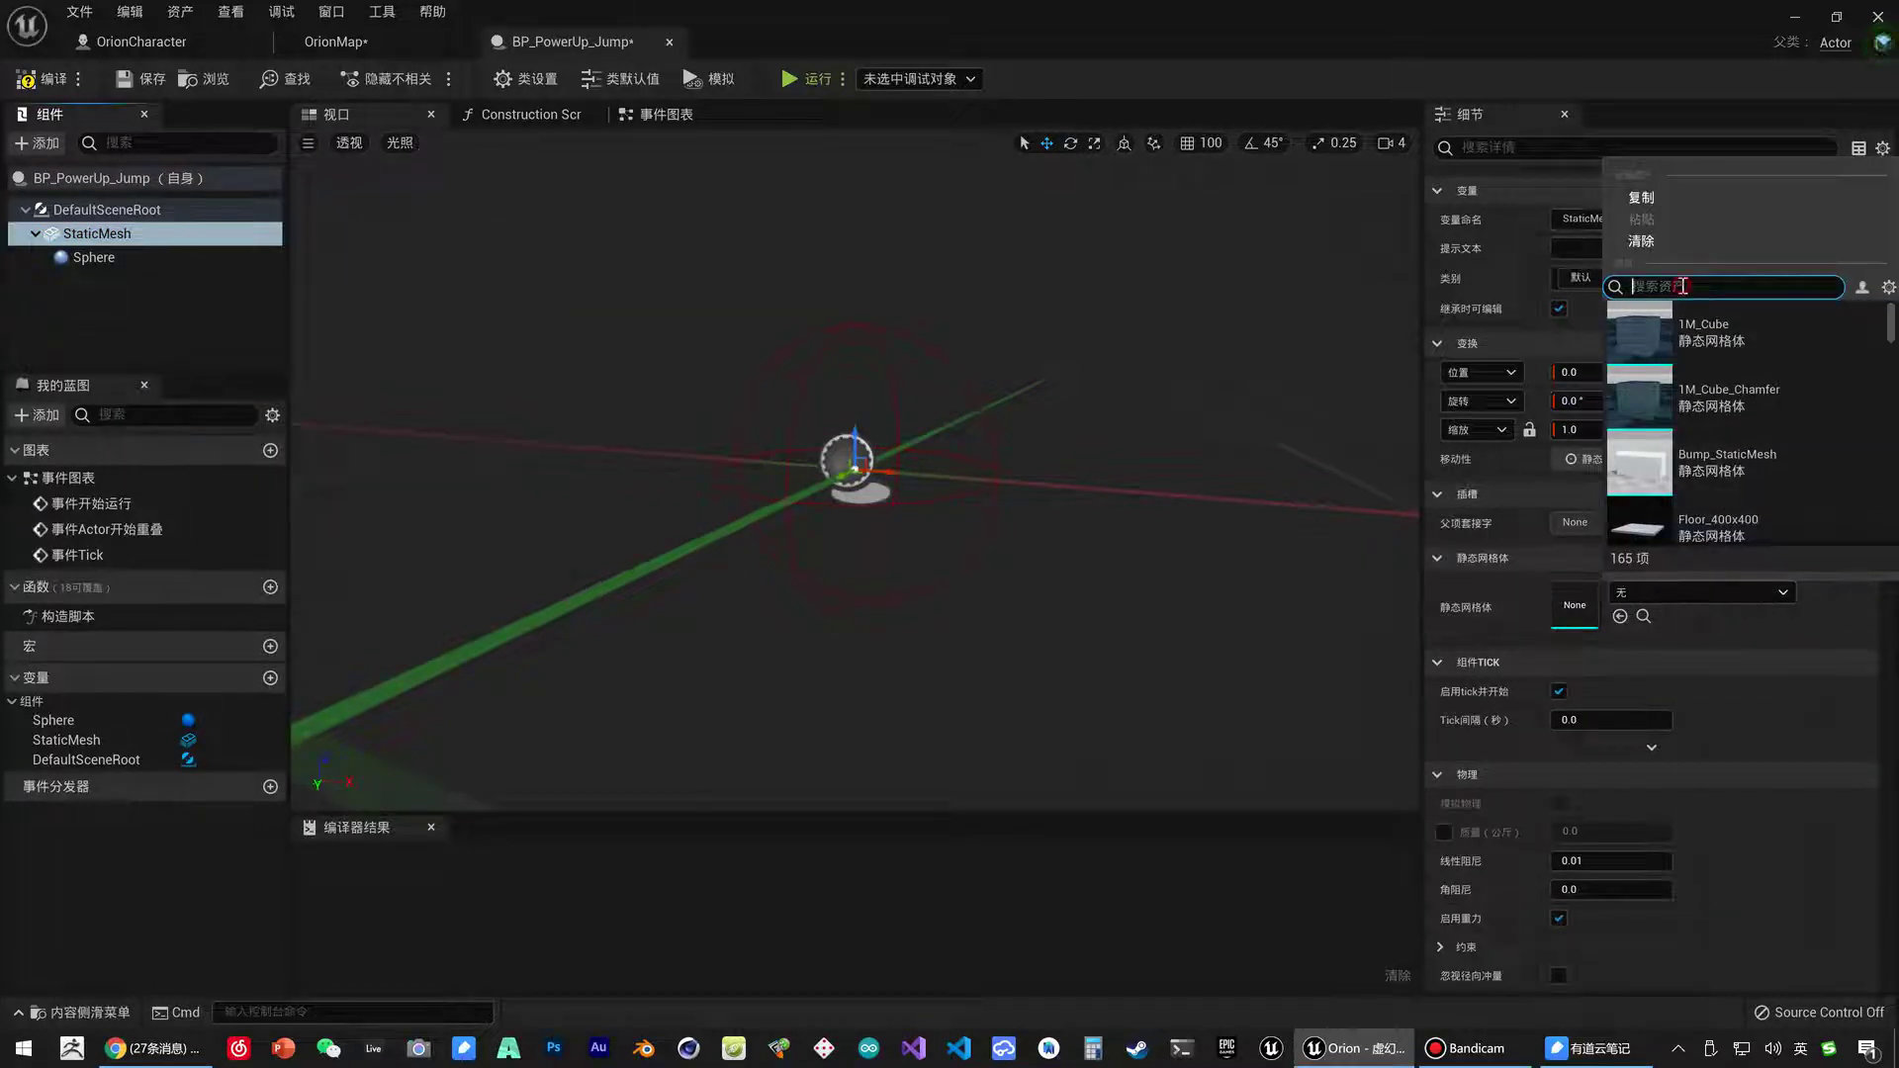
{"action": "left_click", "coordinate": [222, 50]}
Browse the Content Drawer to LearningKit_Games > Assets > Props > Powerups > Powerup_A.
{"action": "left_click", "coordinate": [334, 41]}
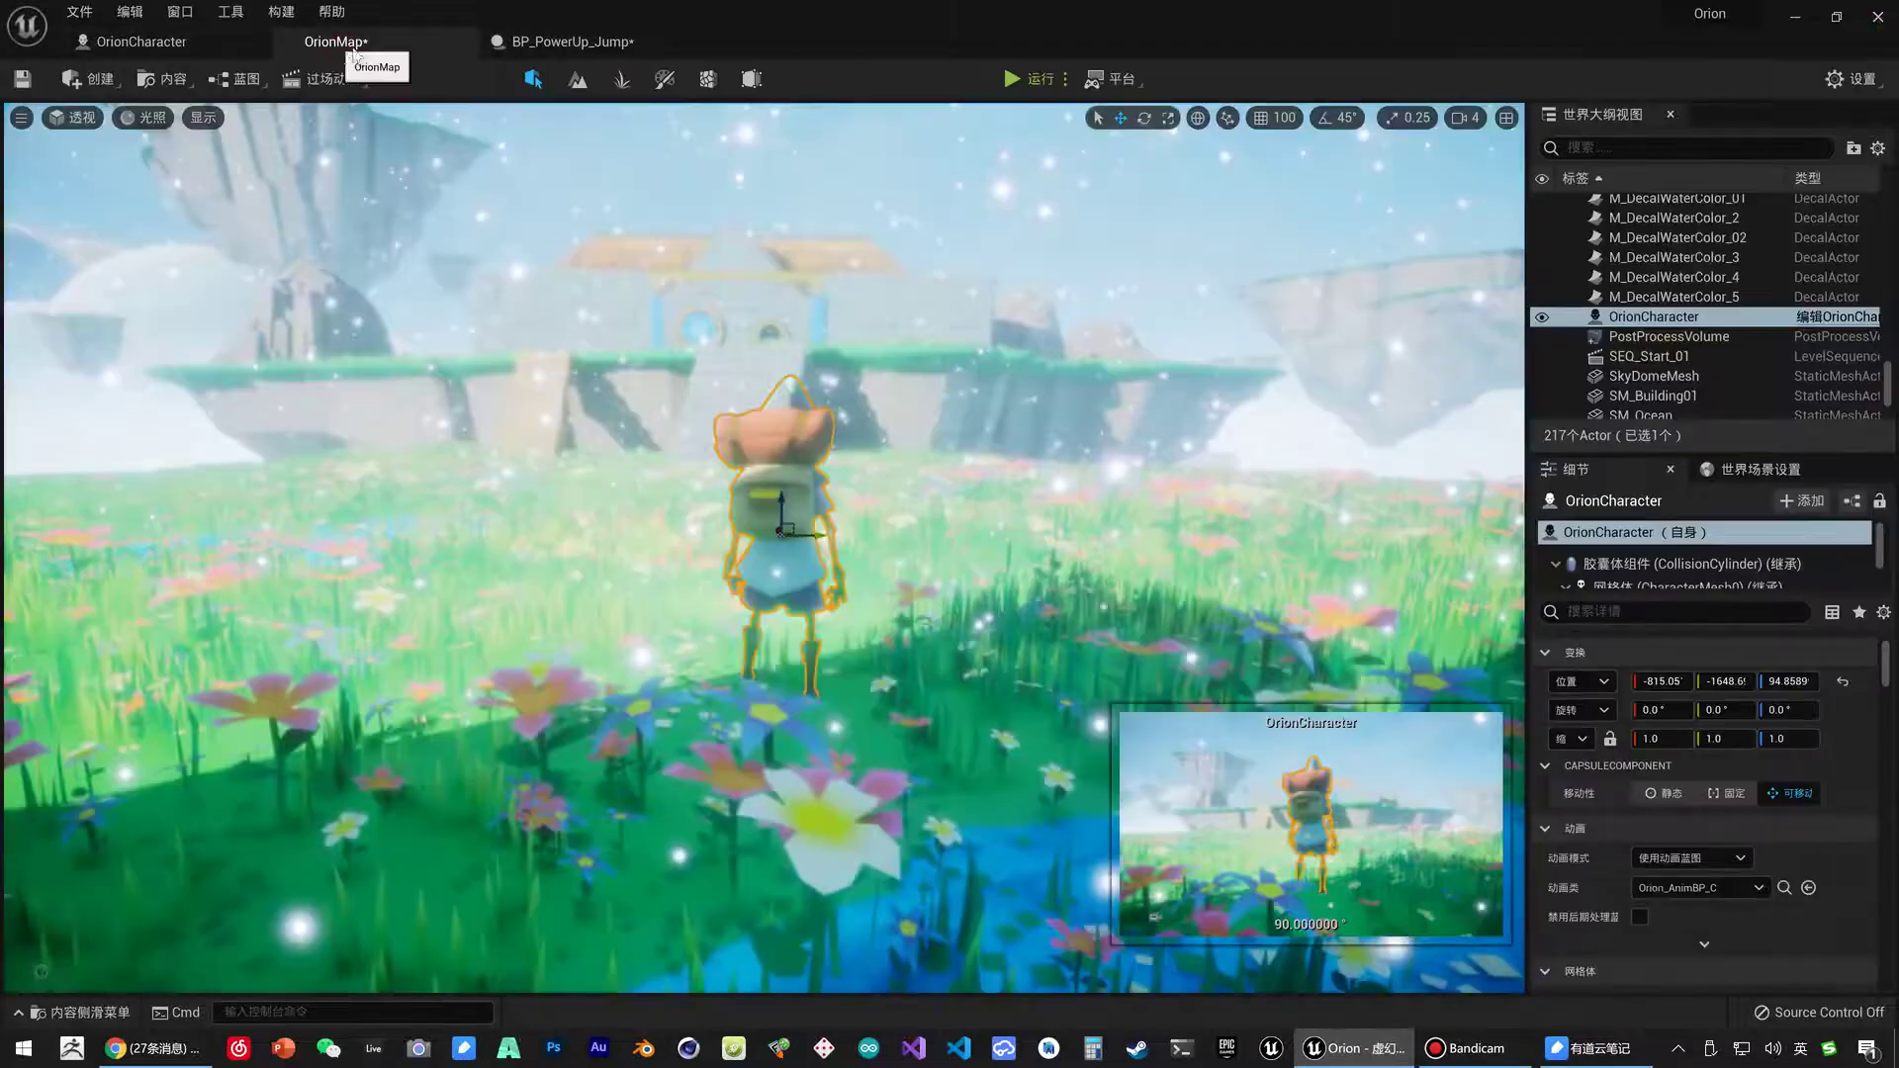
{"action": "left_click", "coordinate": [79, 1012]}
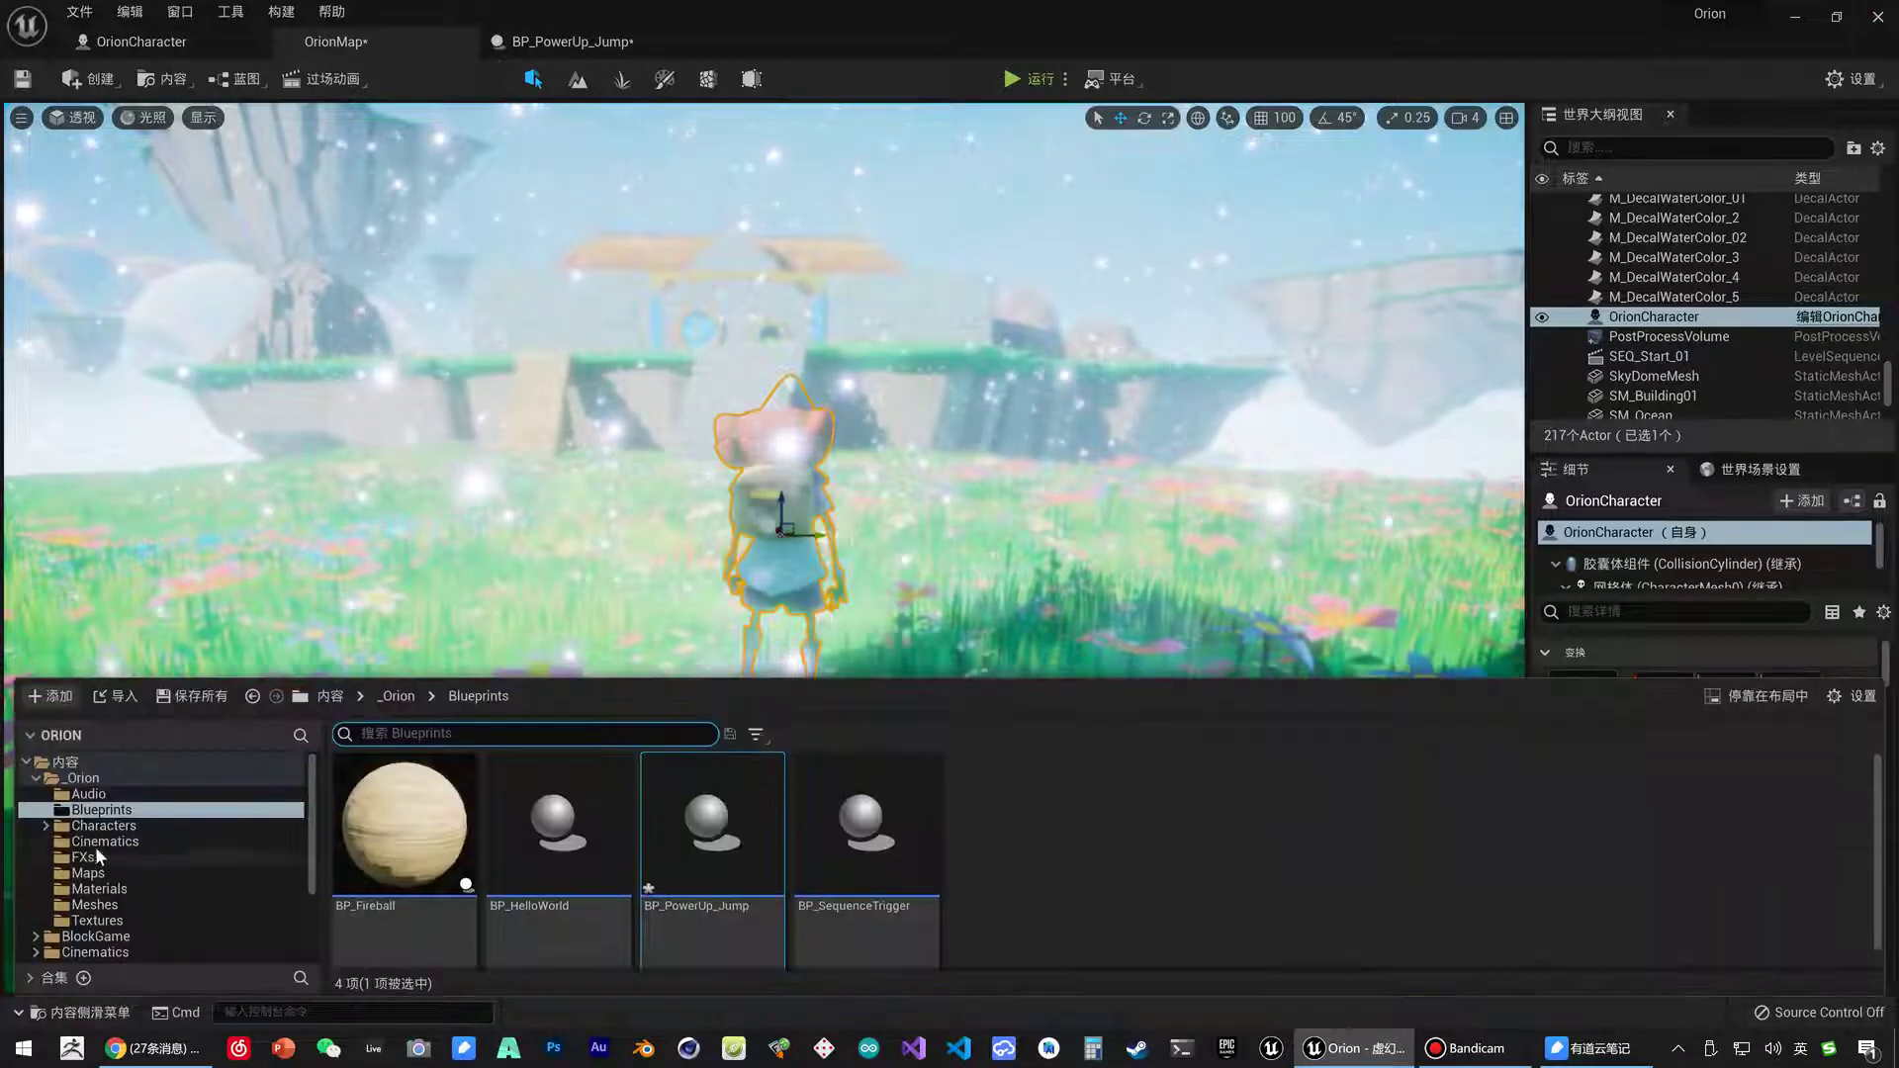
{"action": "scroll", "coordinate": [79, 820], "scroll_direction": "down", "scroll_amount": 3}
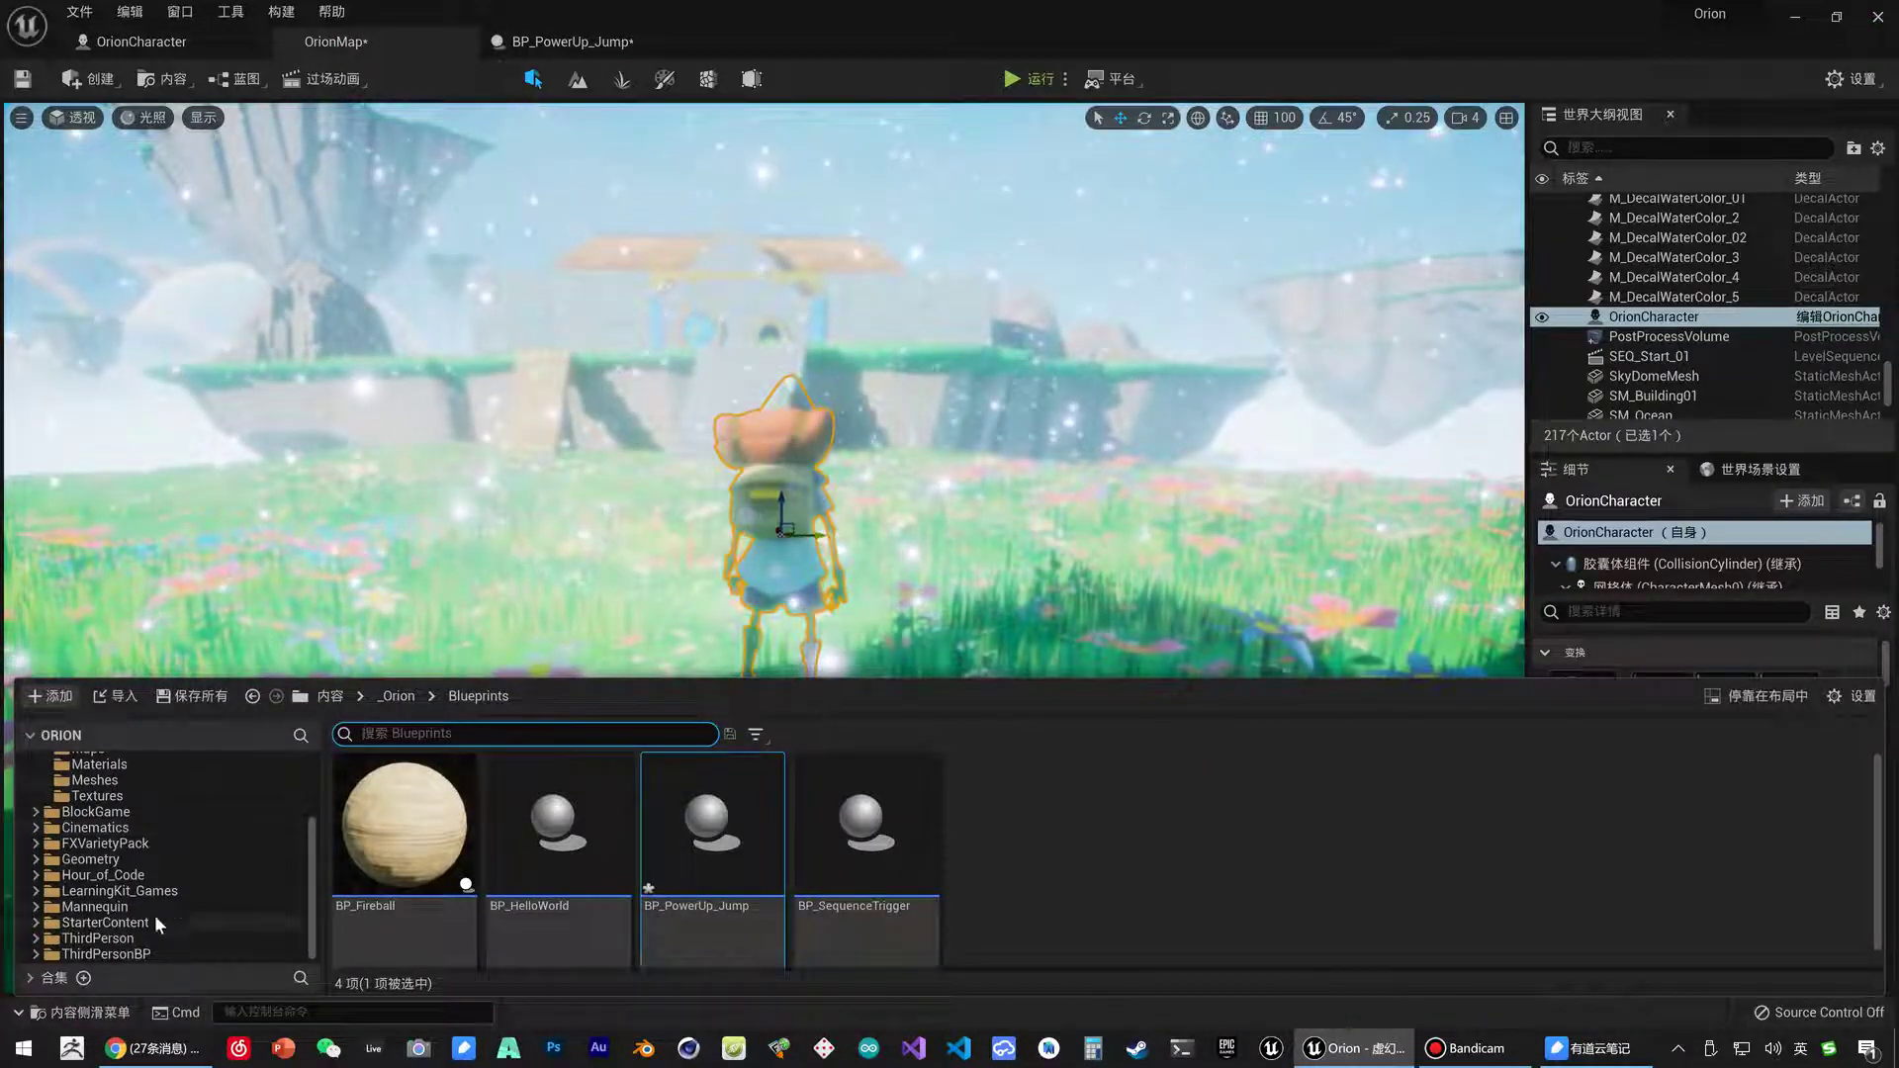
{"action": "left_click", "coordinate": [151, 893]}
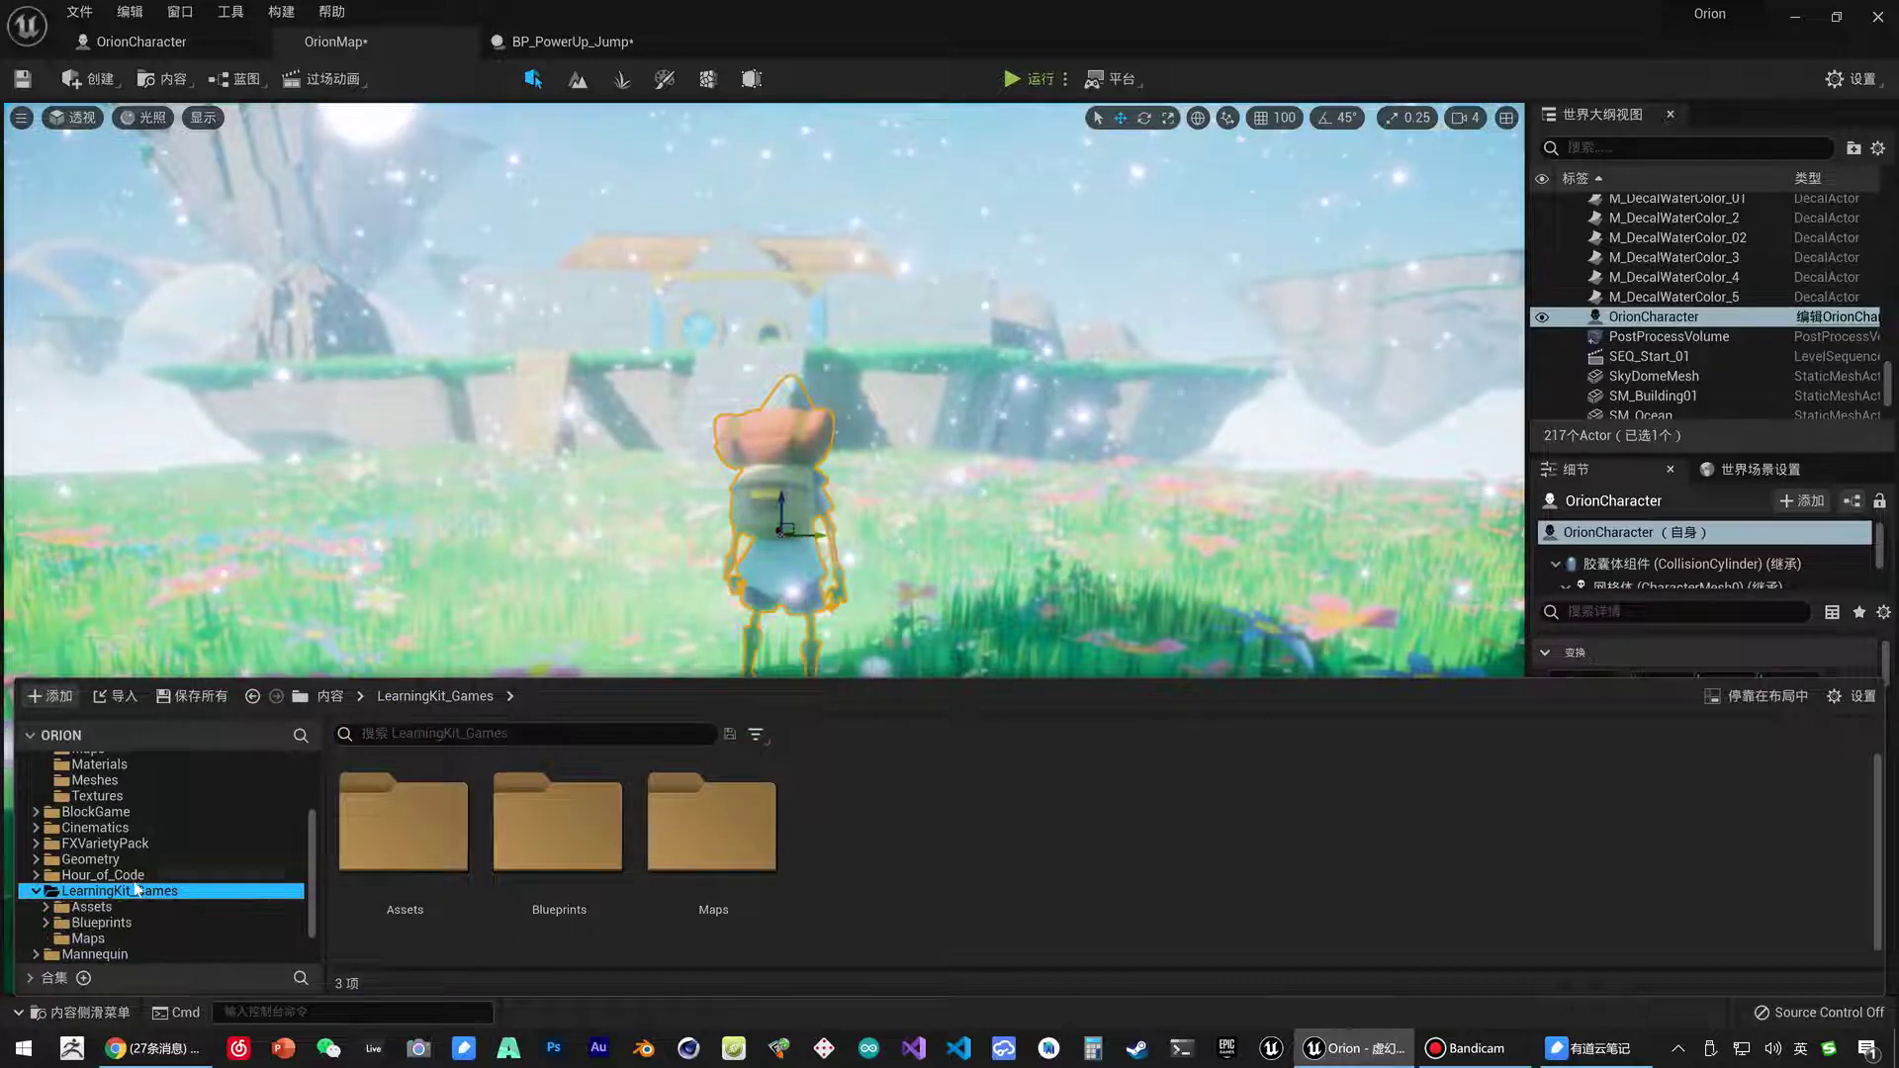
{"action": "left_click", "coordinate": [37, 892]}
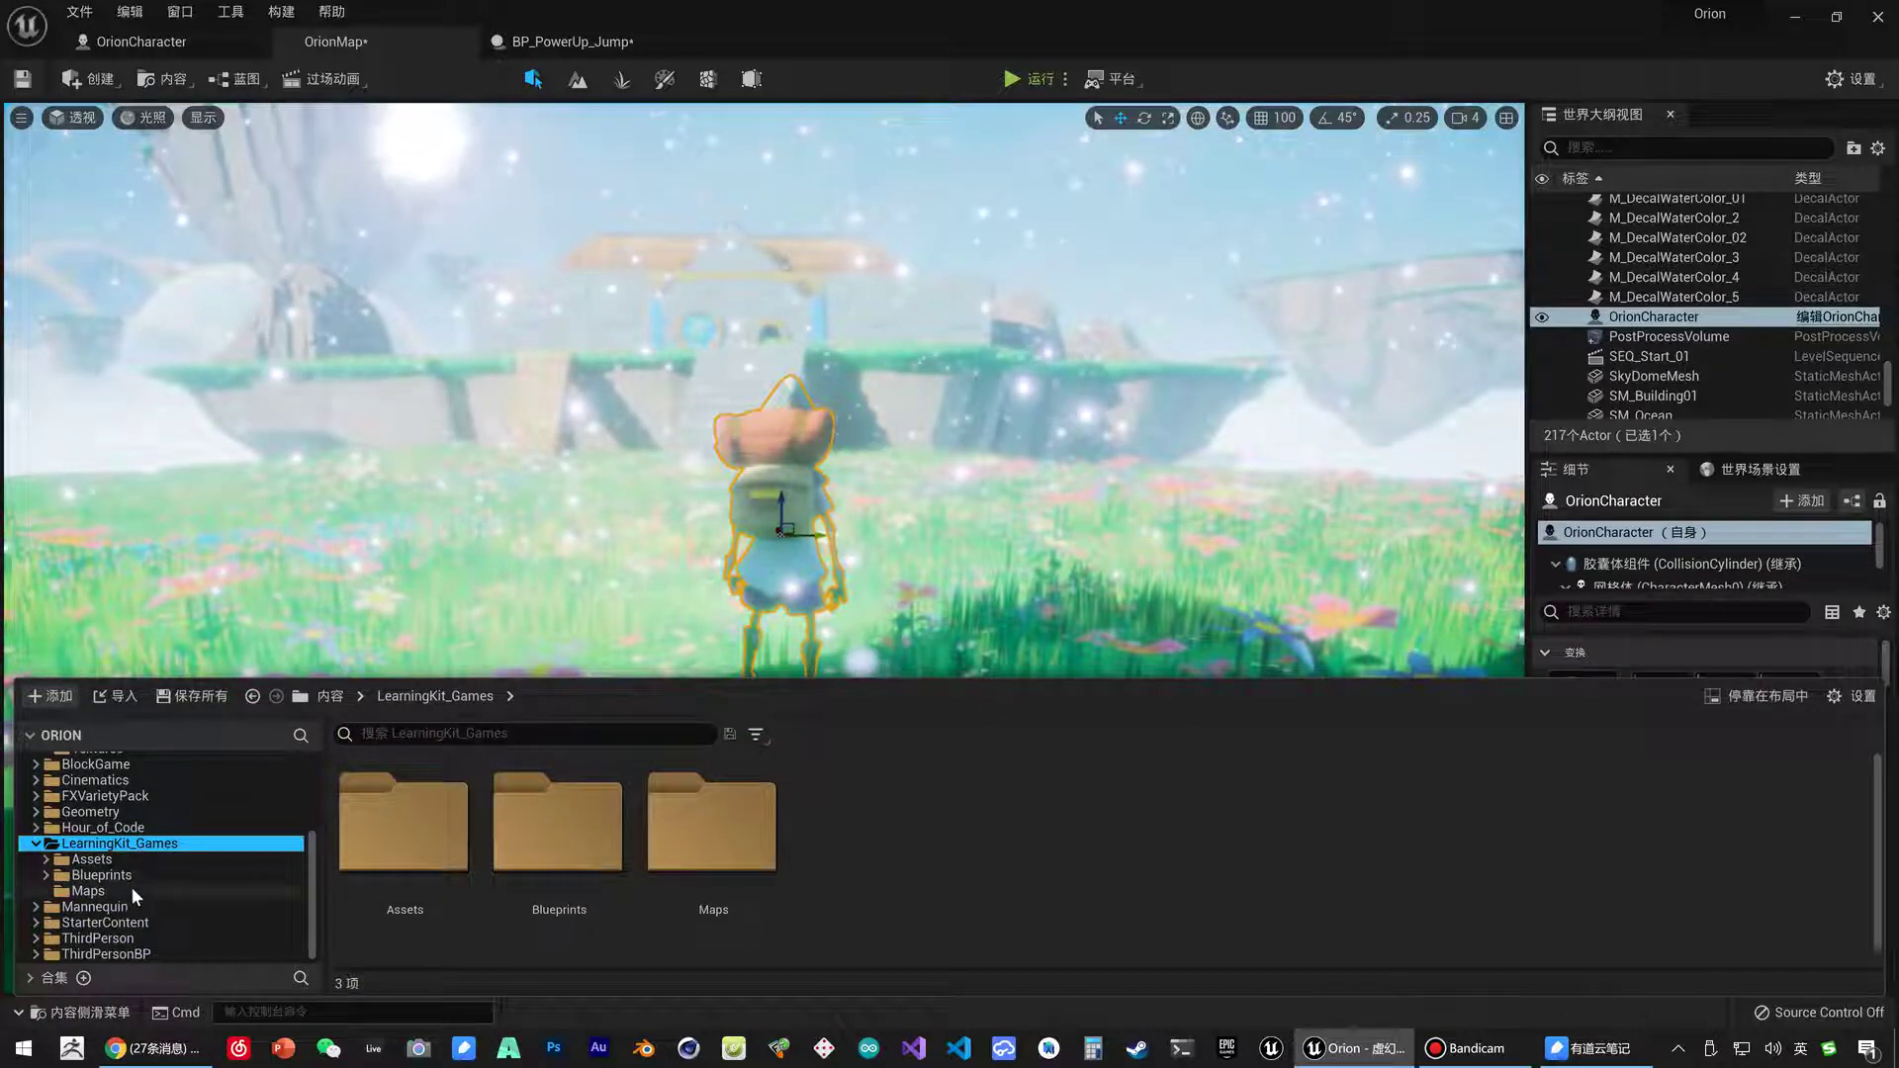
{"action": "left_click", "coordinate": [48, 860]}
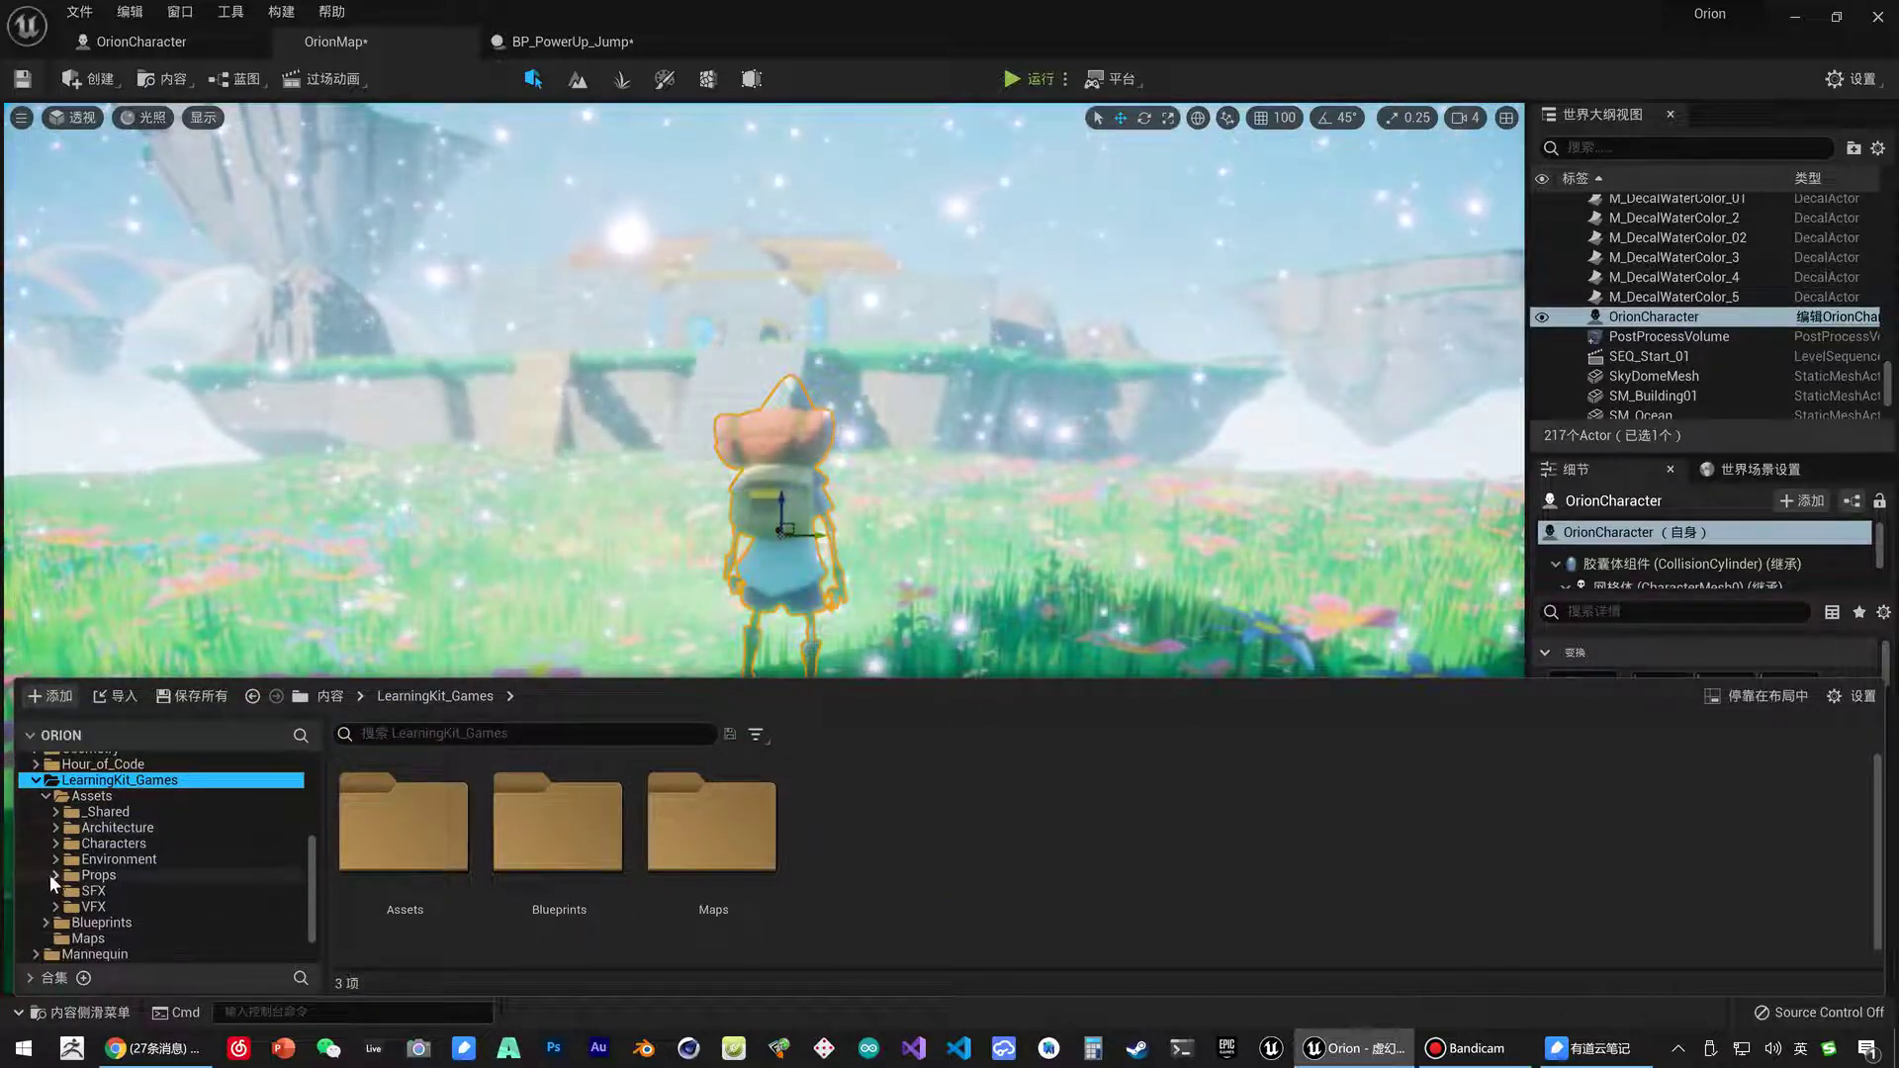
{"action": "left_click", "coordinate": [55, 876]}
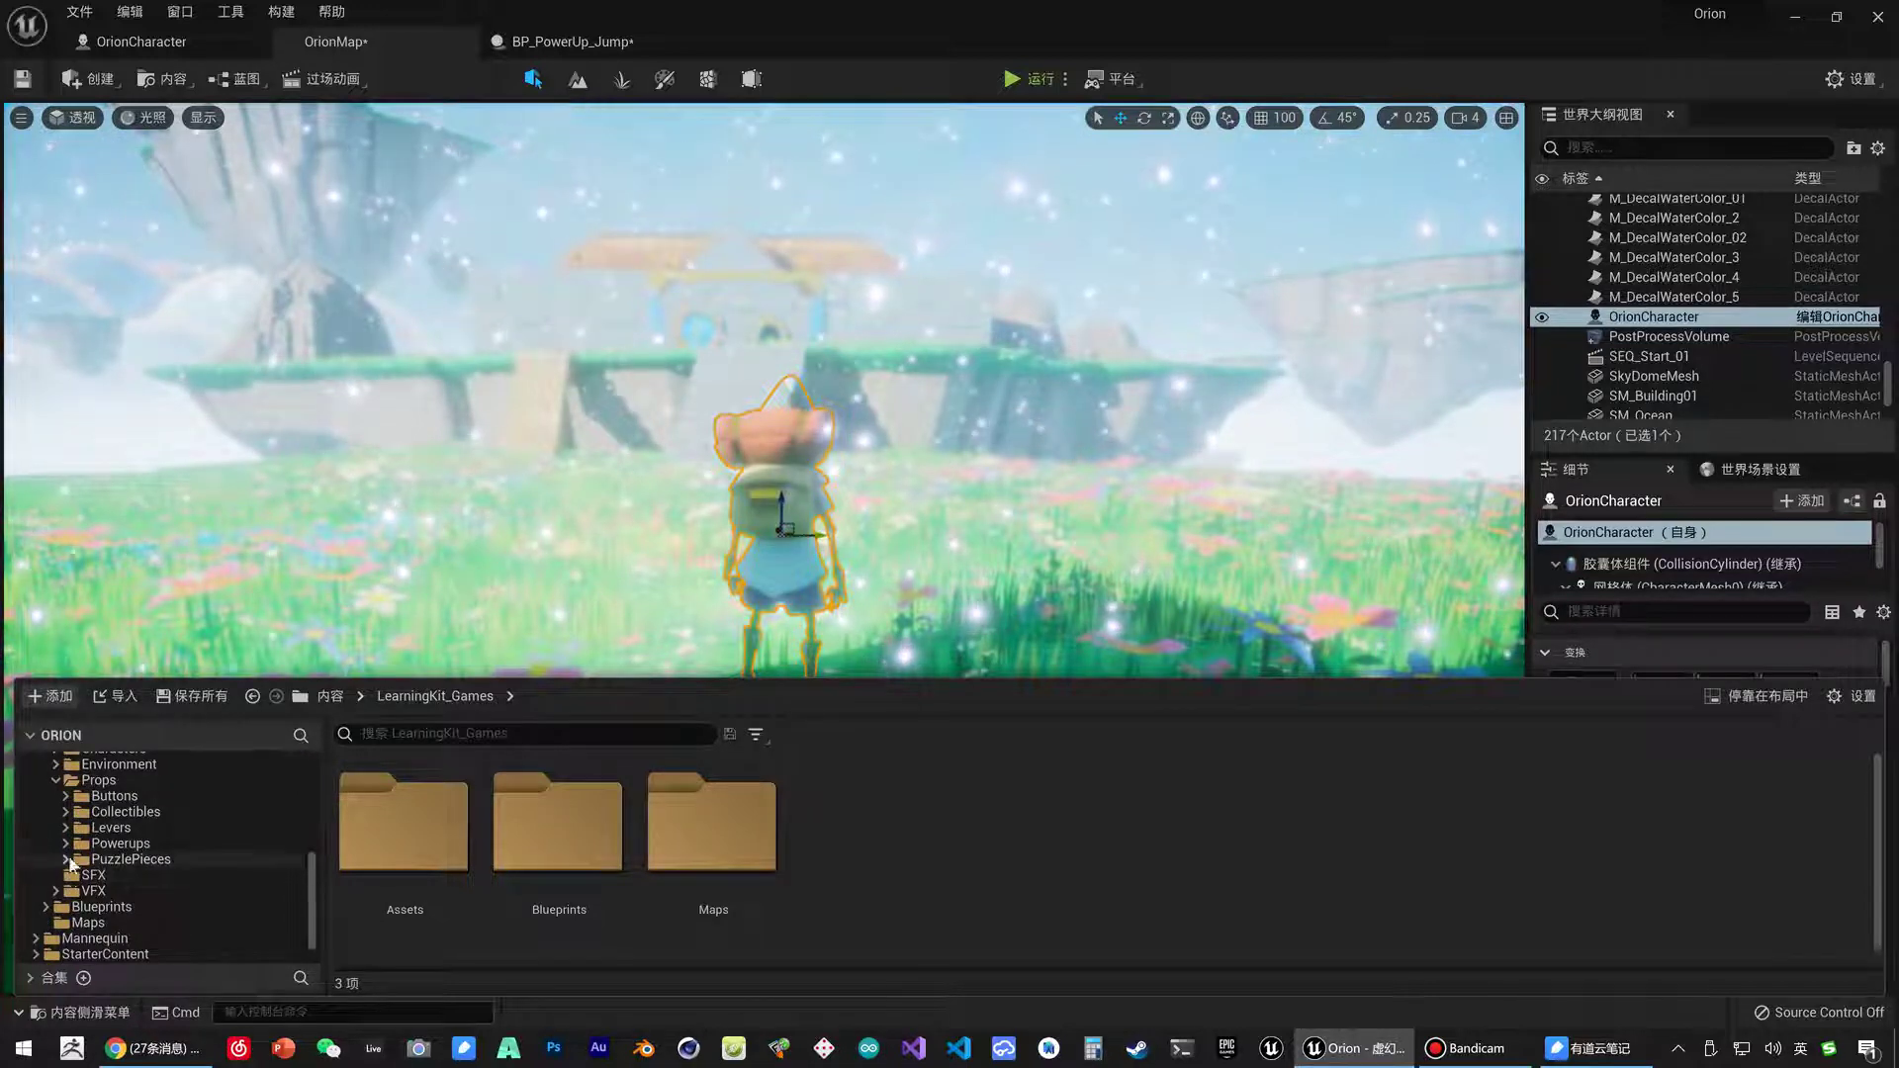
{"action": "left_click", "coordinate": [67, 844]}
{"action": "double_click", "coordinate": [166, 829]}
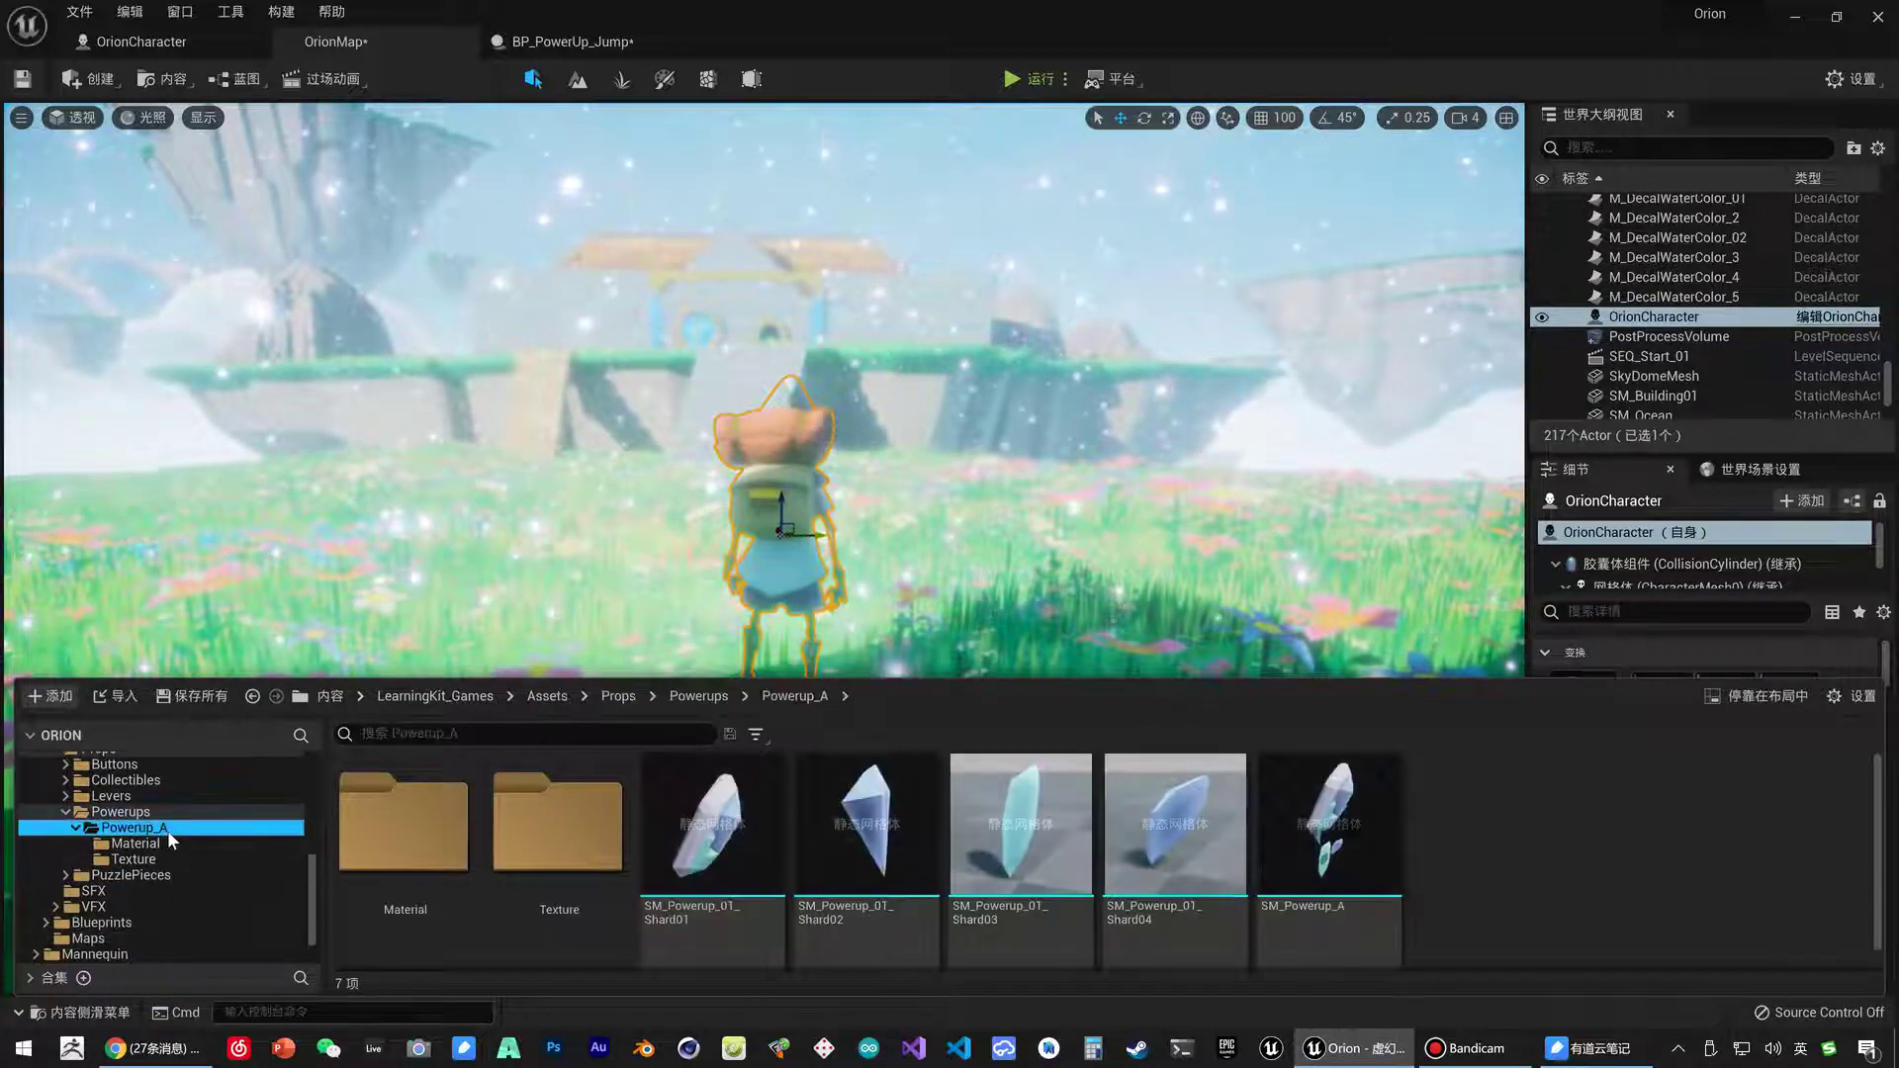
Copy the SM_Powerup_01_Shard01 name and paste it into BP_PowerUp_Jump's StaticMesh picker search.
{"action": "left_click", "coordinate": [653, 866]}
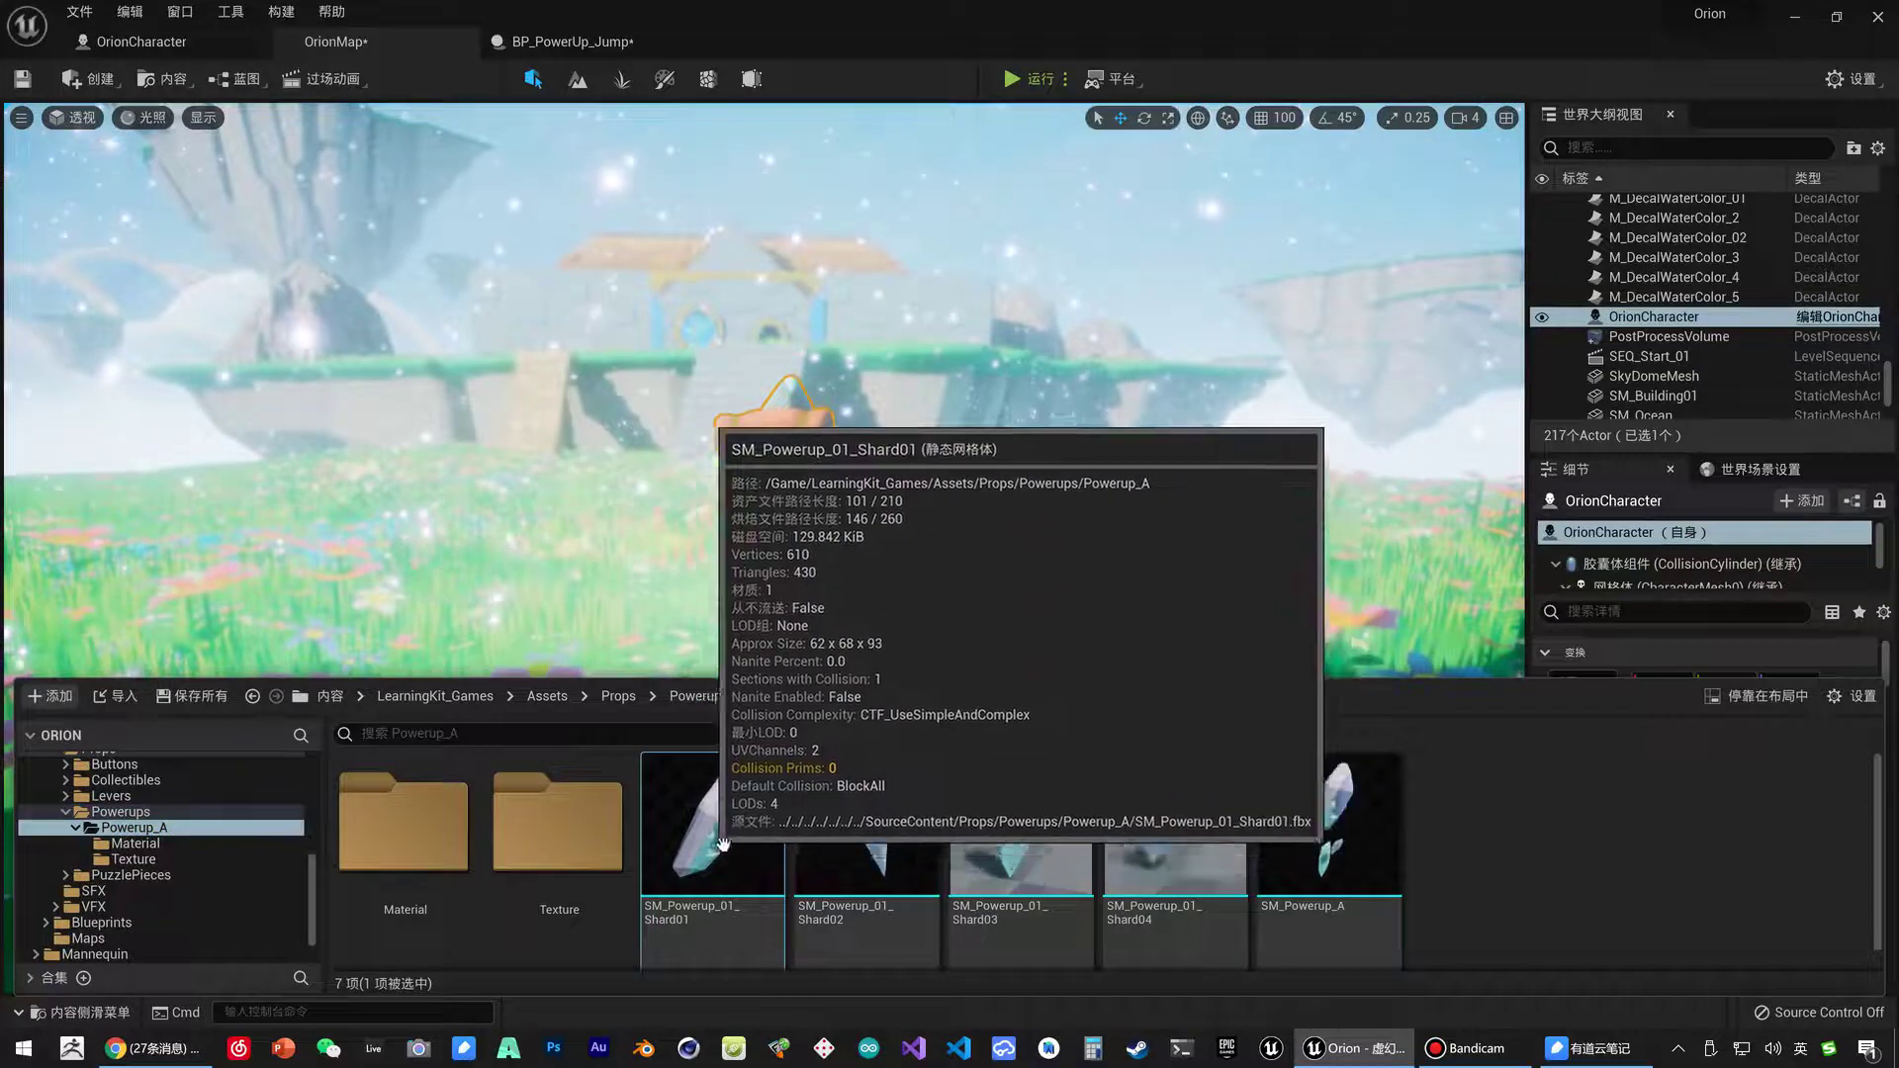
{"action": "left_click", "coordinate": [717, 912]}
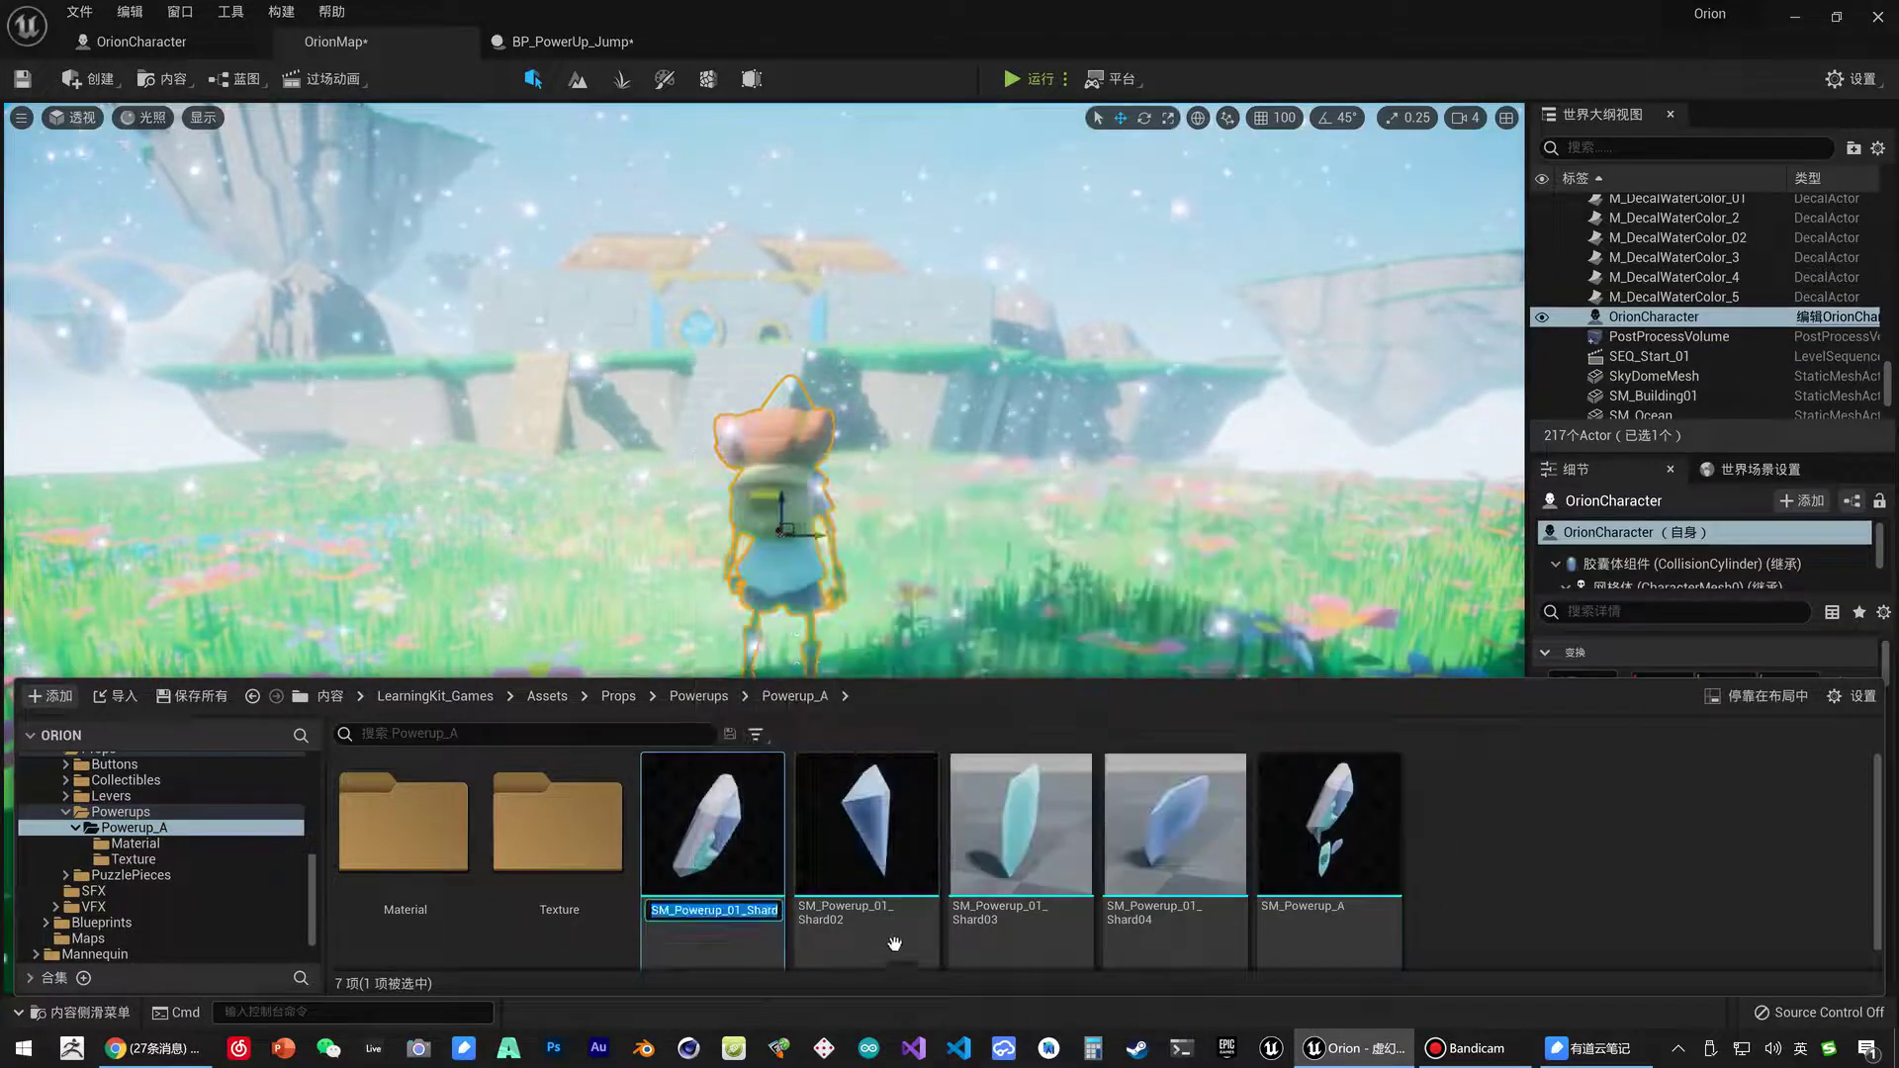
{"action": "left_click", "coordinate": [574, 41]}
{"action": "left_click", "coordinate": [1670, 594]}
{"action": "type", "text": "SM_Powerup_01_Shard01"}
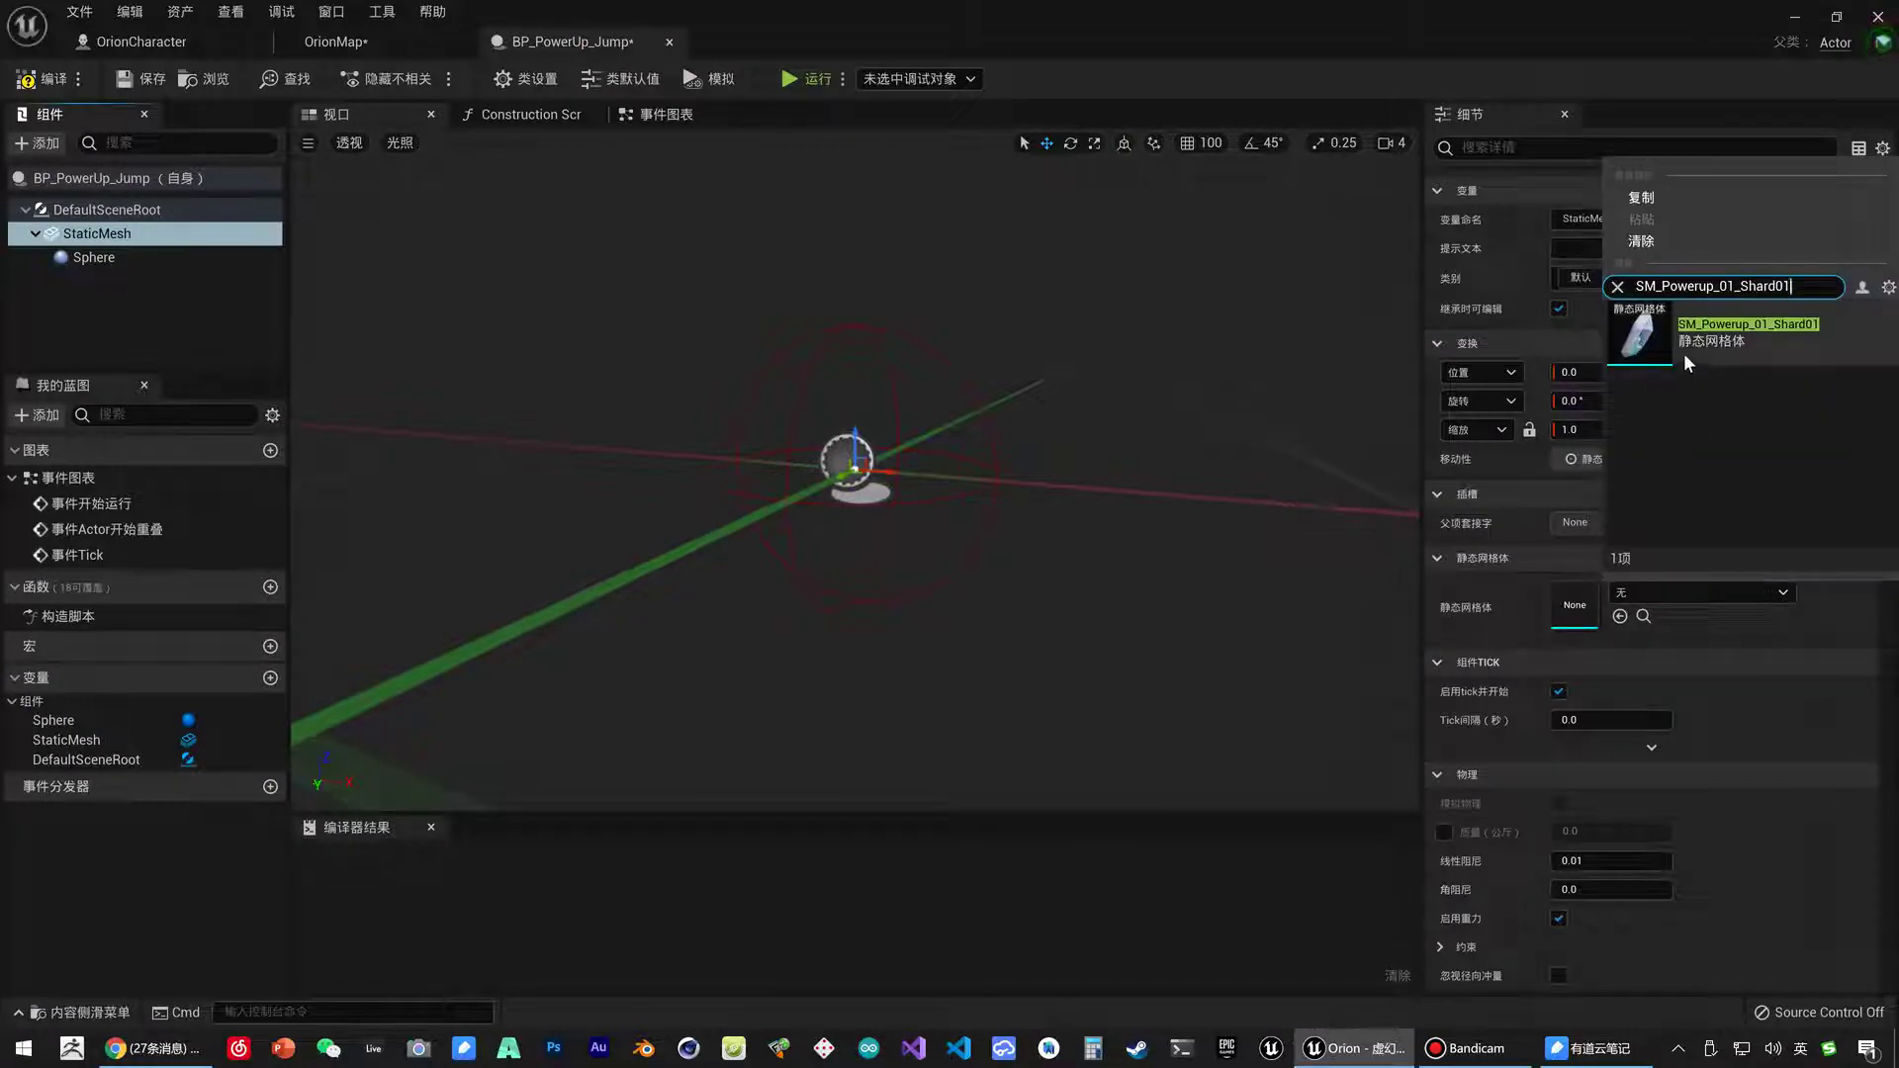
Assign SM_Powerup_01_Shard01 as the StaticMesh component's mesh.
{"action": "left_click", "coordinate": [1706, 340]}
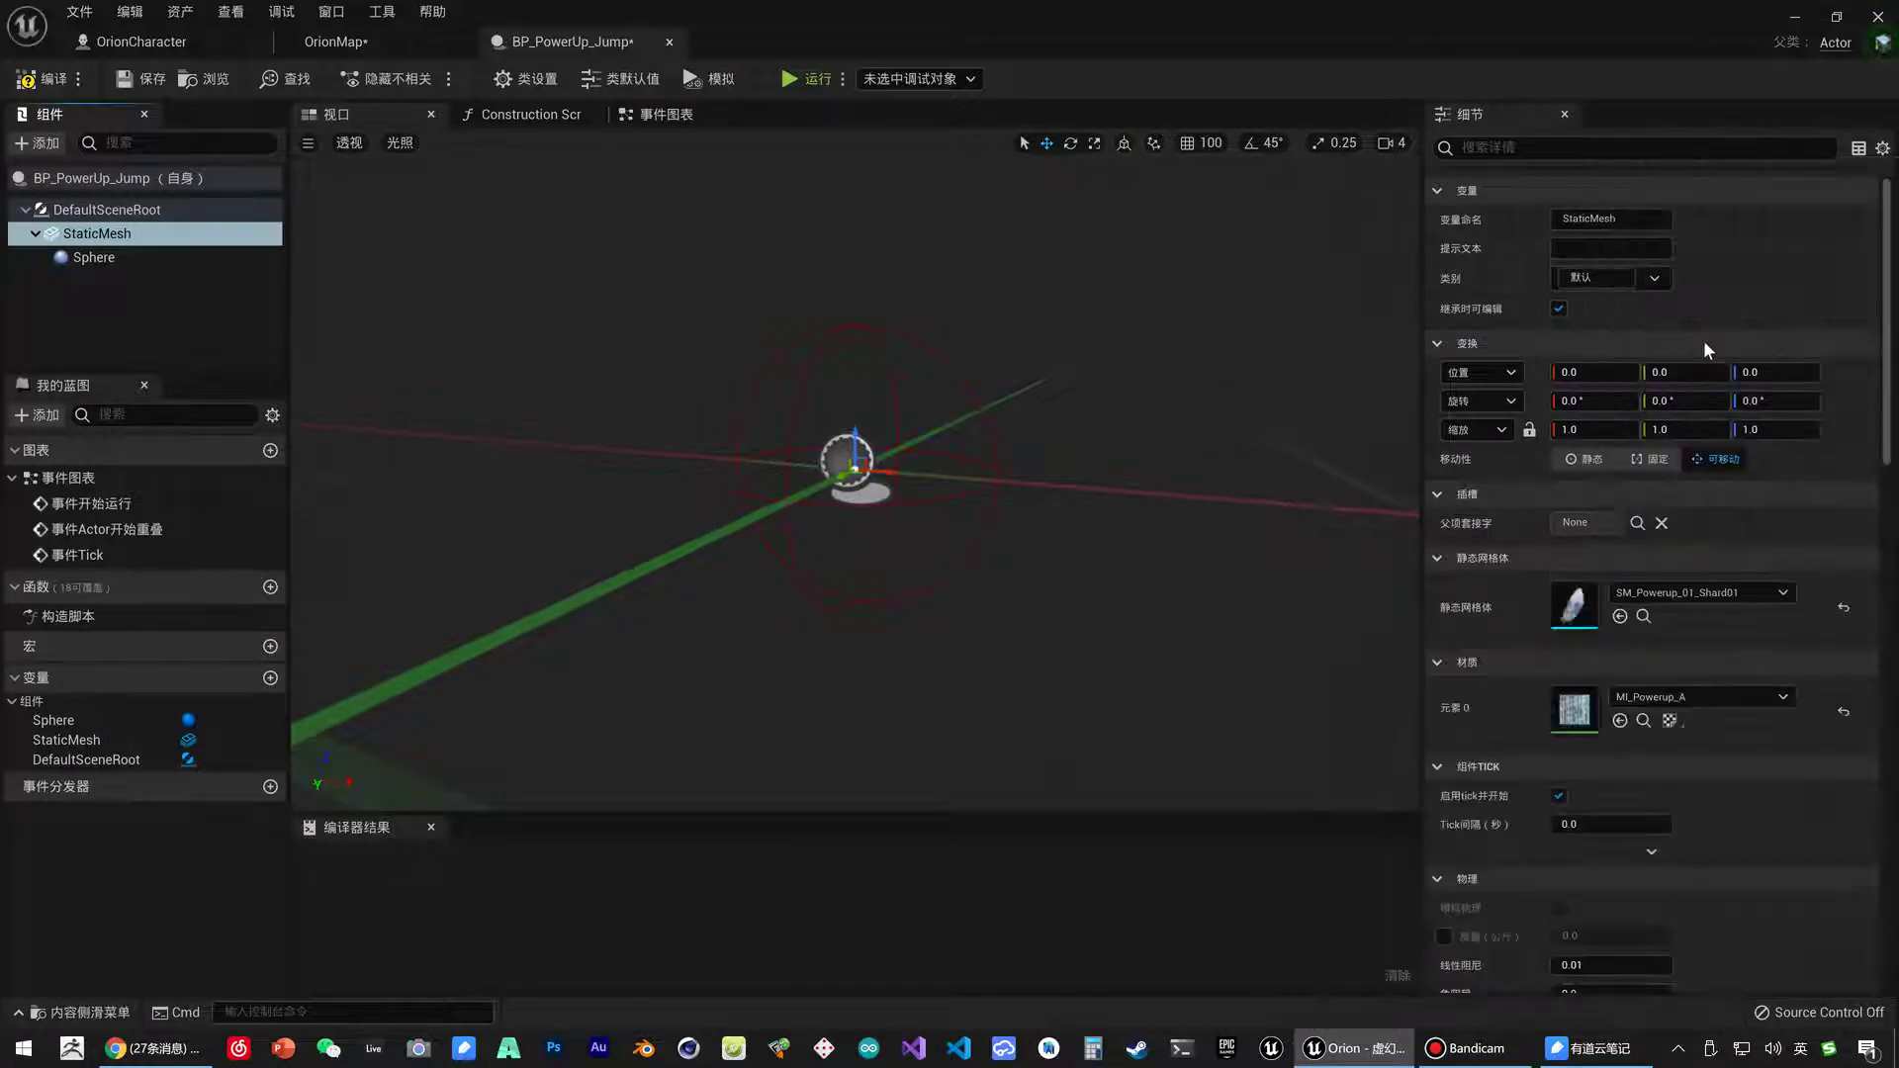
{"action": "left_click", "coordinate": [179, 44]}
{"action": "left_click", "coordinate": [336, 42]}
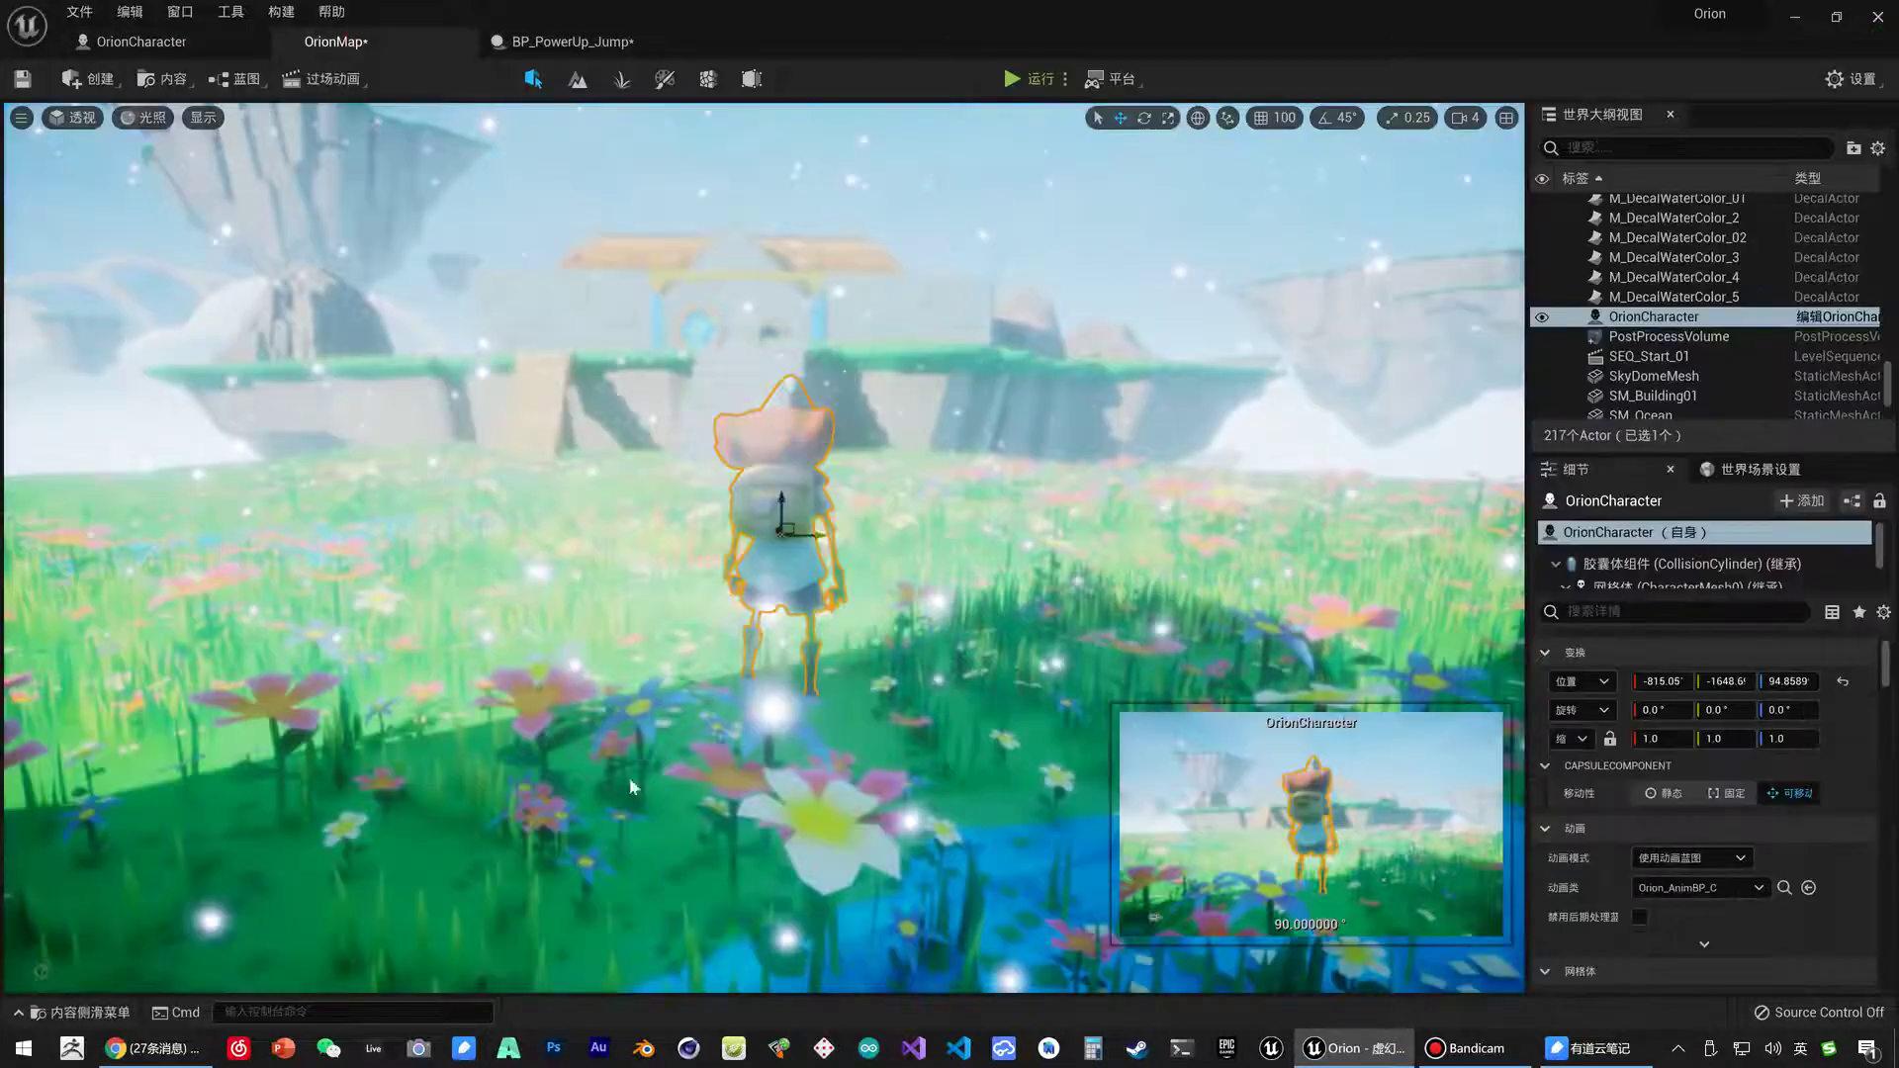
{"action": "key", "text": "ctrl+space"}
{"action": "left_click", "coordinate": [744, 930]}
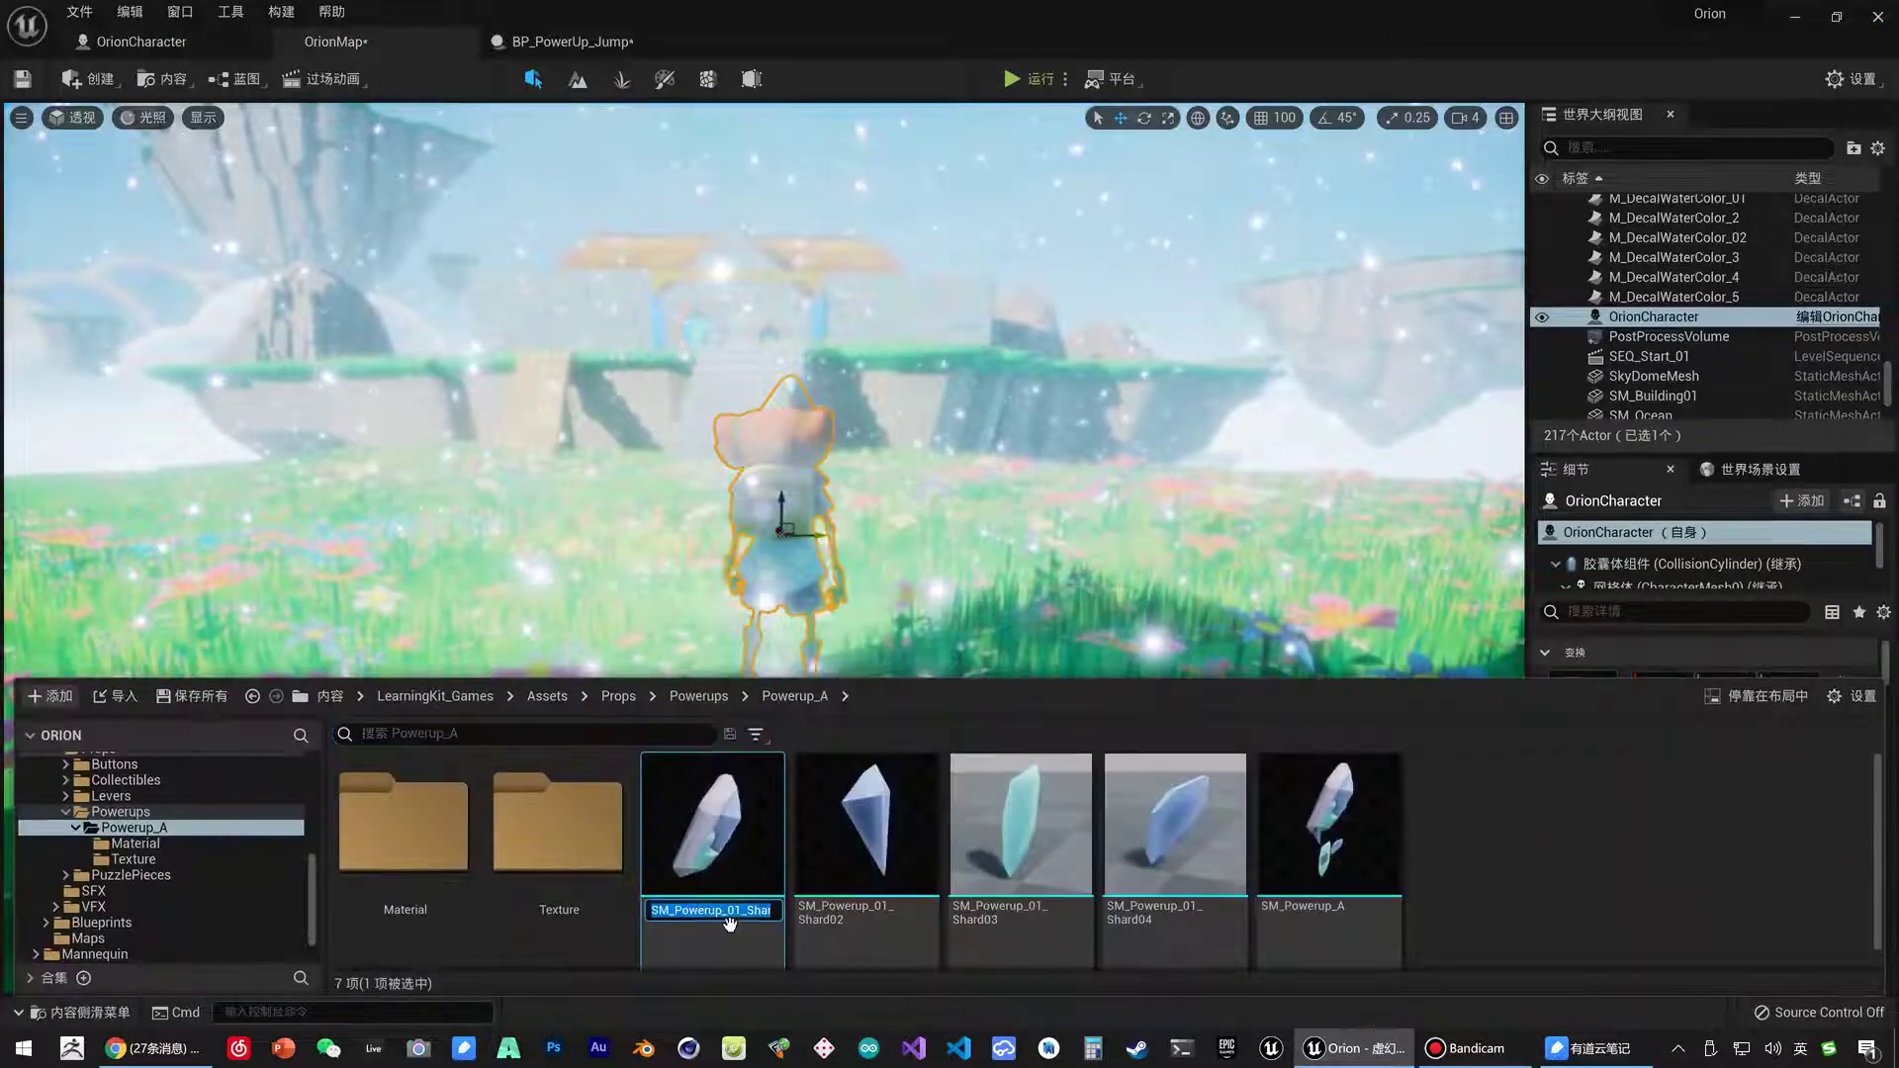
{"action": "left_click", "coordinate": [559, 41]}
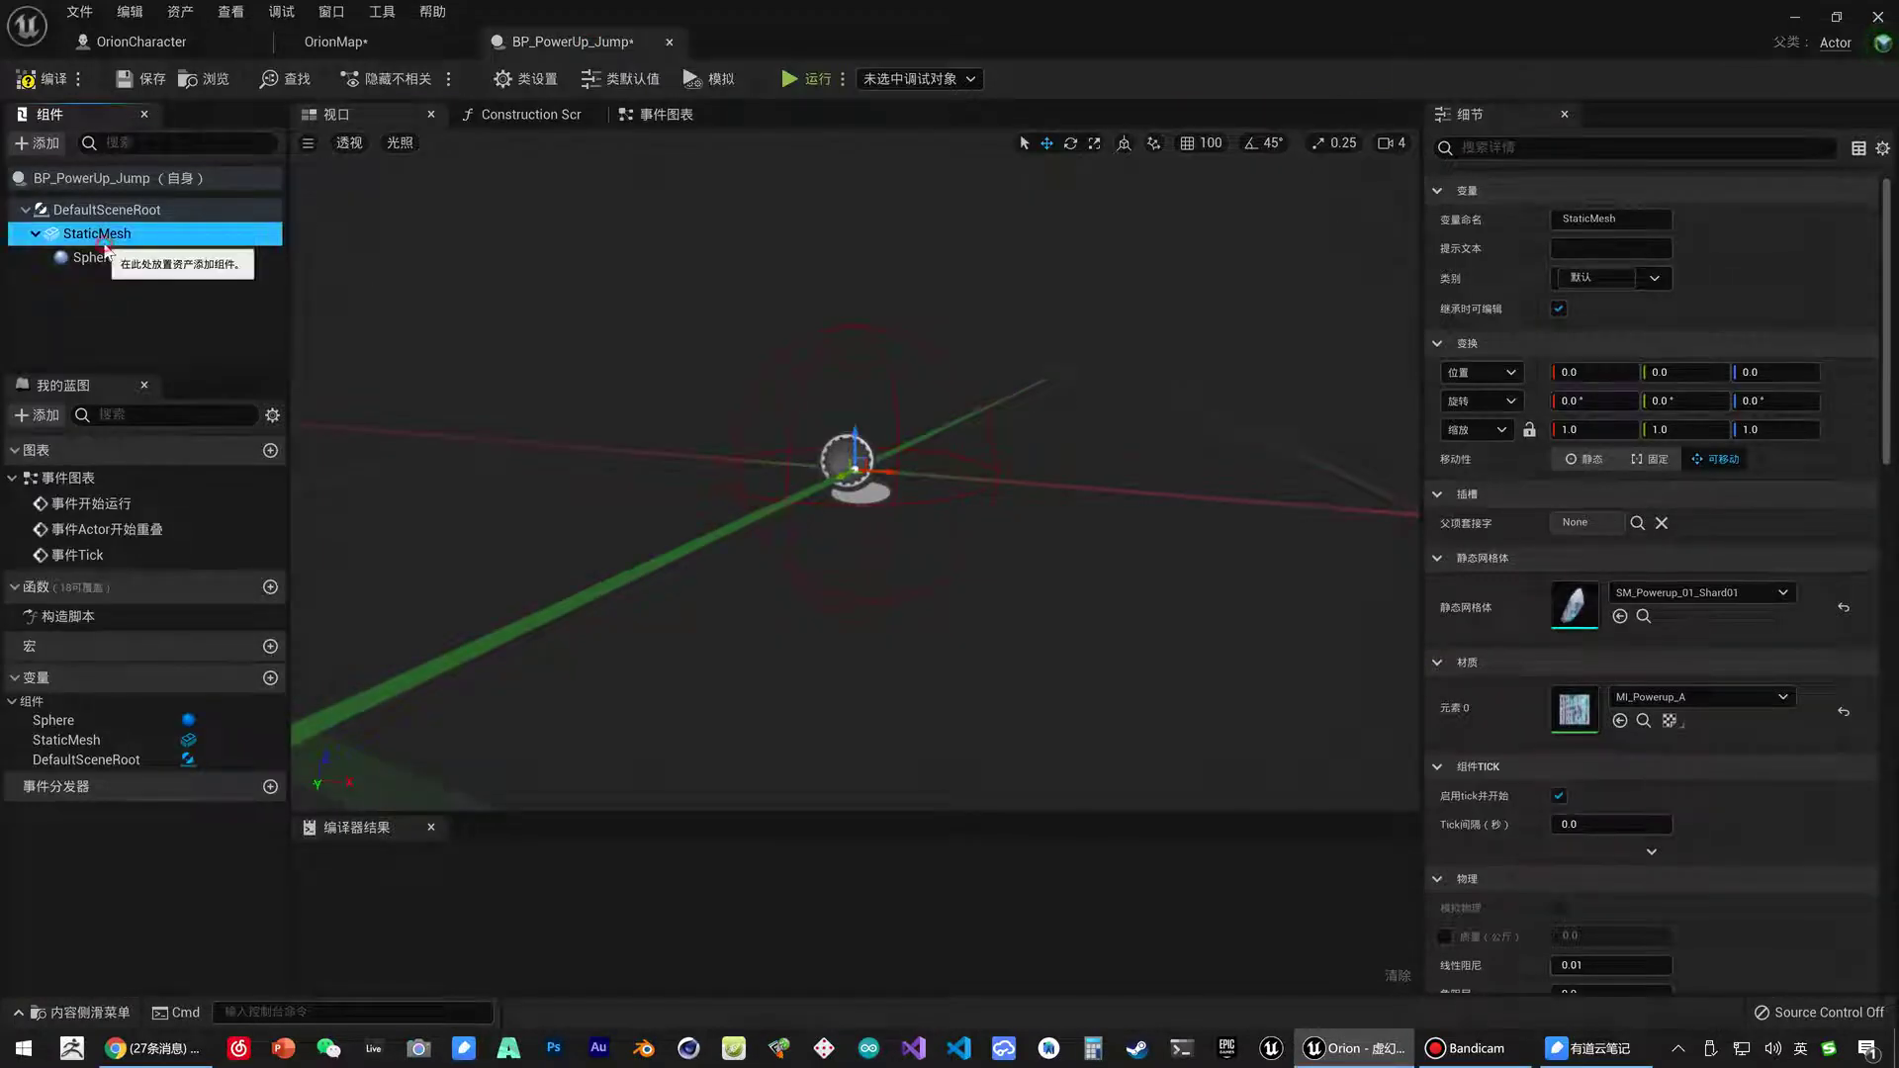
Frame the crystal in the preview and set the Sphere collision radius to 100.
{"action": "key", "text": "f"}
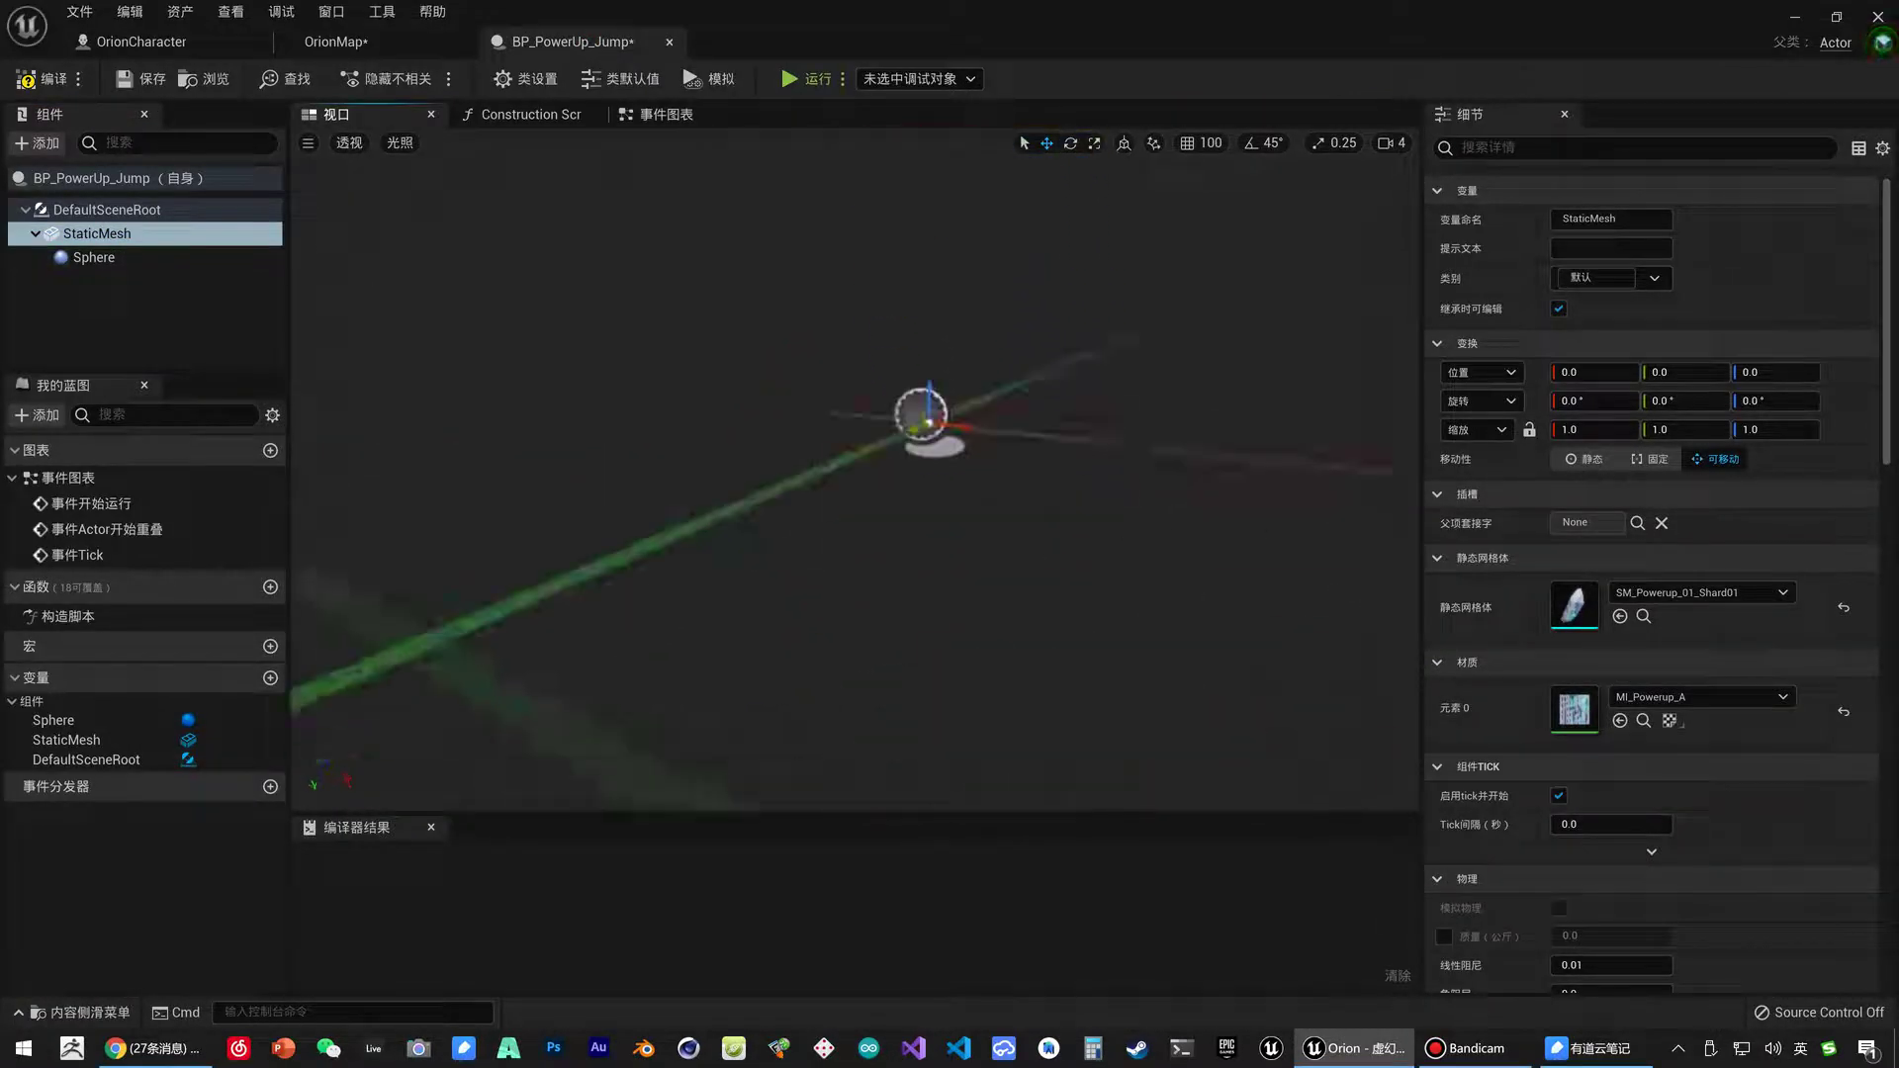
{"action": "right_click_drag", "start_coordinate": [853, 494], "coordinate": [853, 494]}
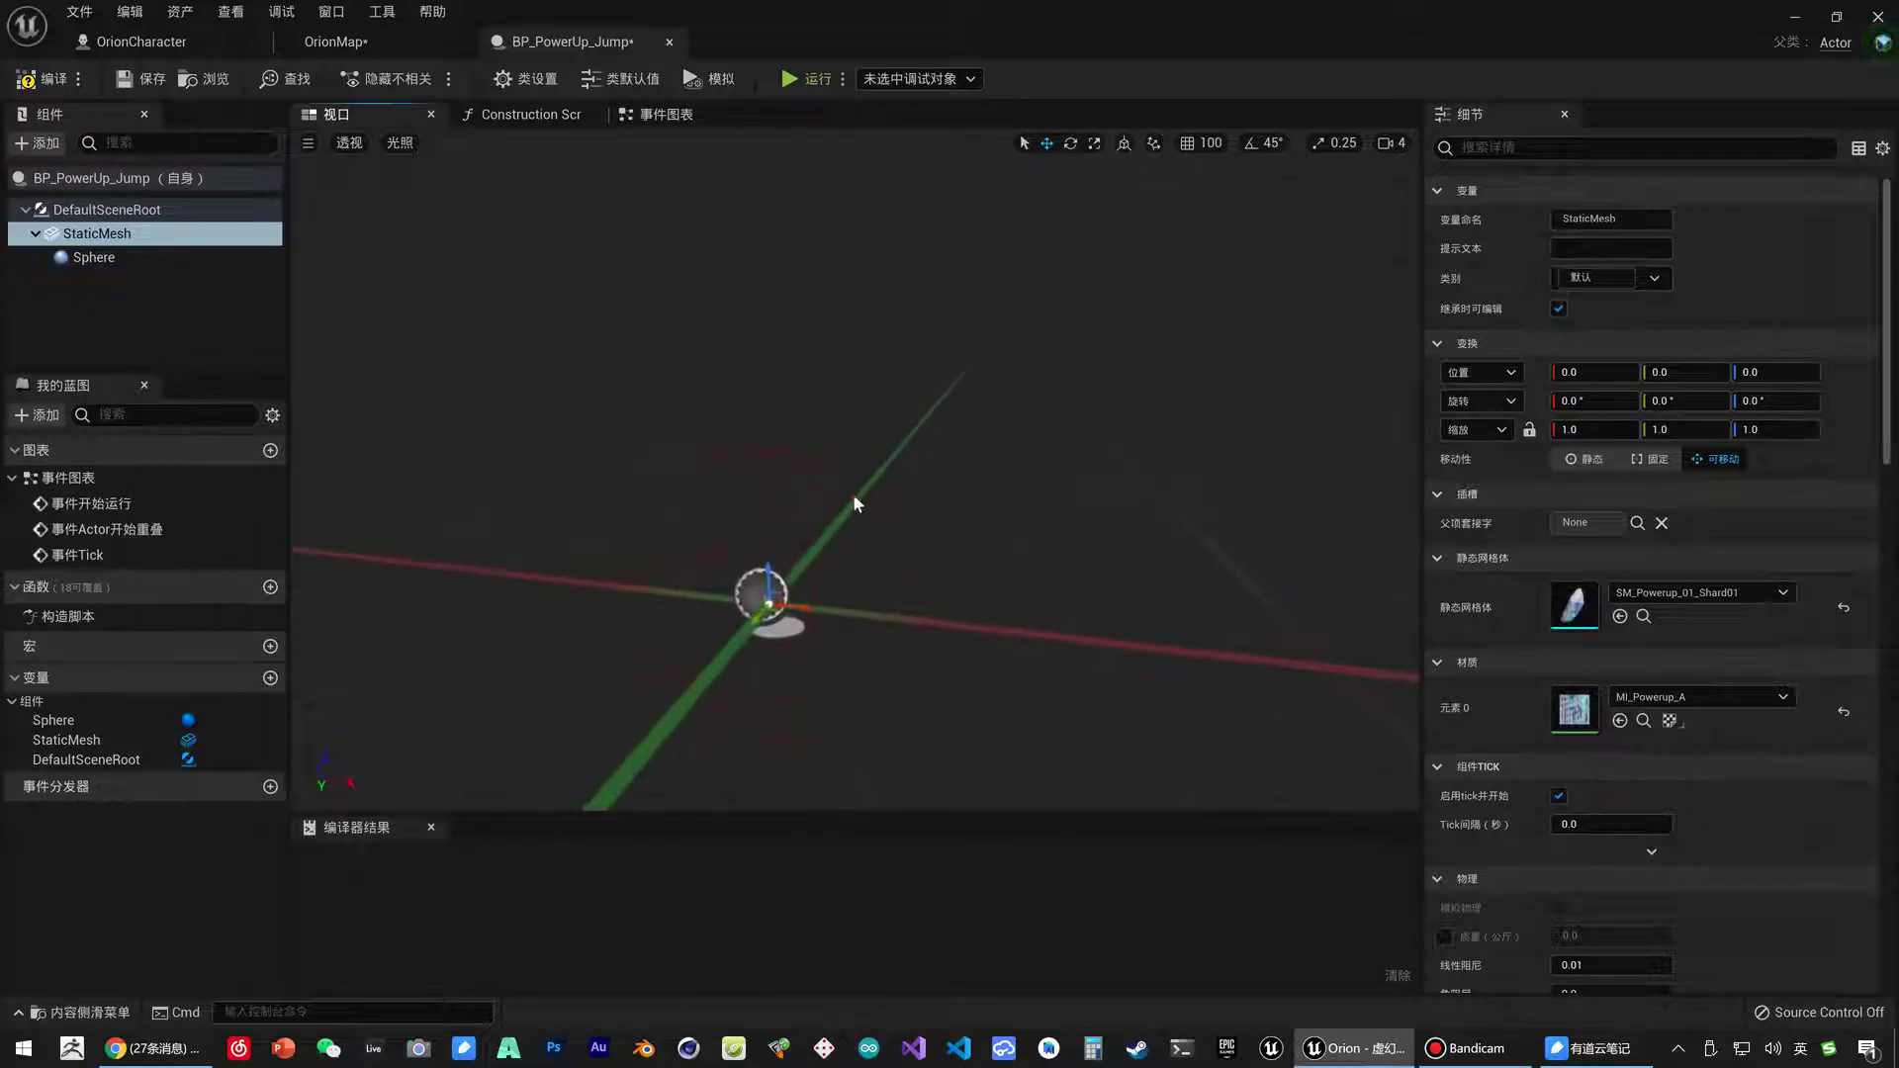
{"action": "left_click", "coordinate": [857, 492]}
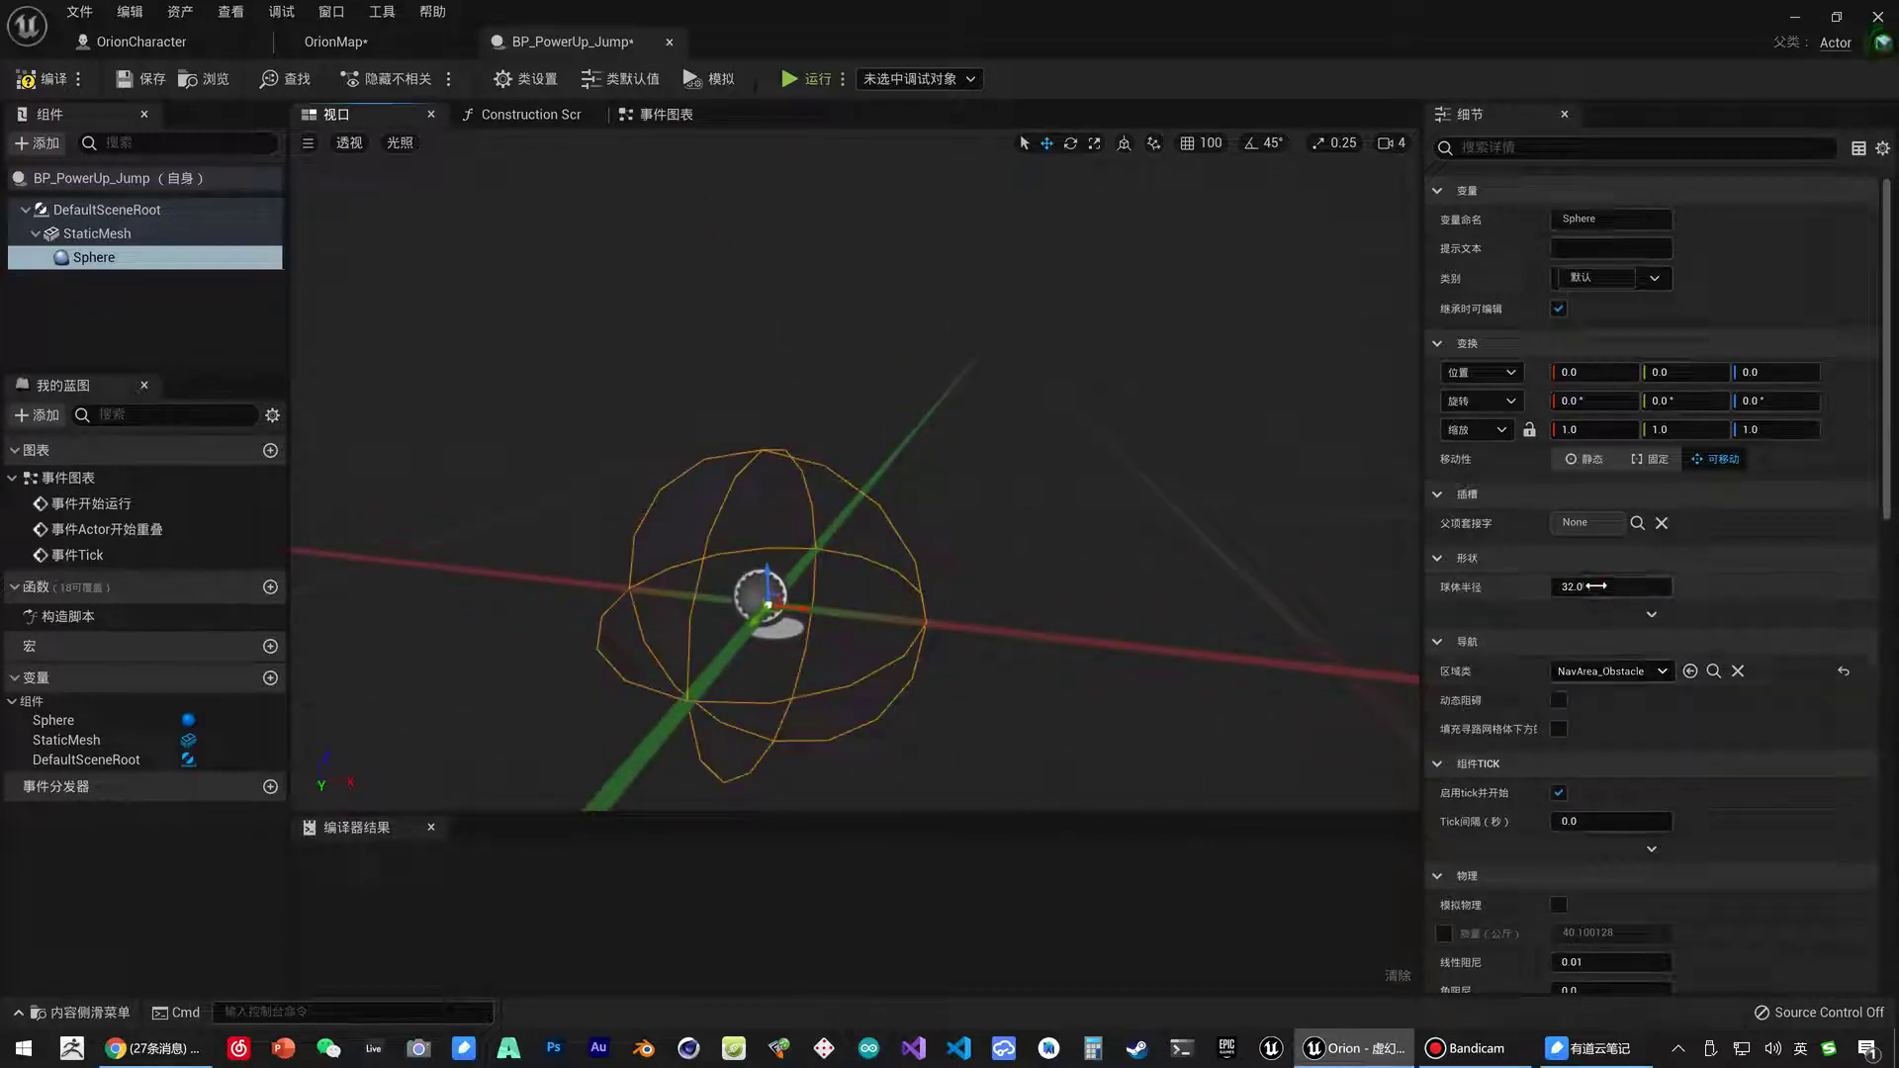
{"action": "key", "text": "Return"}
{"action": "right_click_drag", "start_coordinate": [918, 494], "coordinate": [918, 495]}
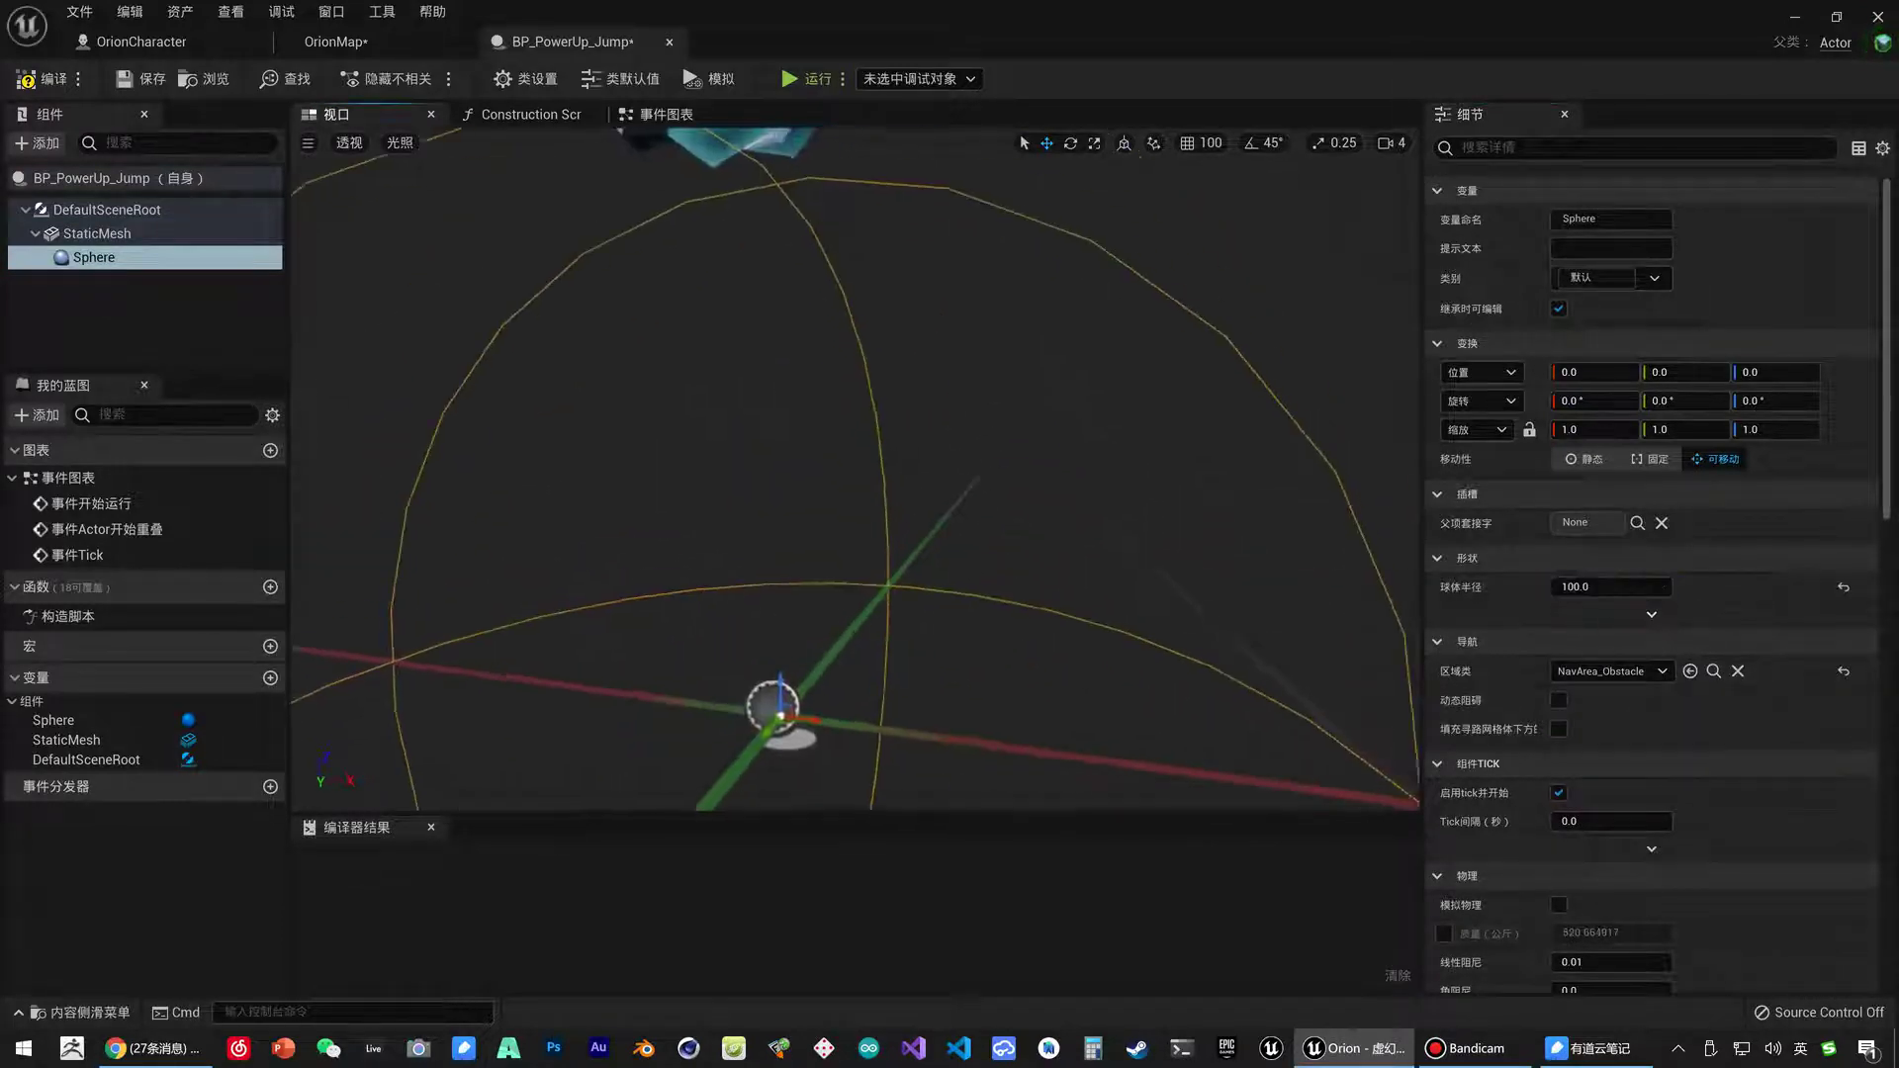
Raise the Sphere collision up so it encloses the crystal, then scroll Details to Events.
{"action": "left_click", "coordinate": [856, 328]}
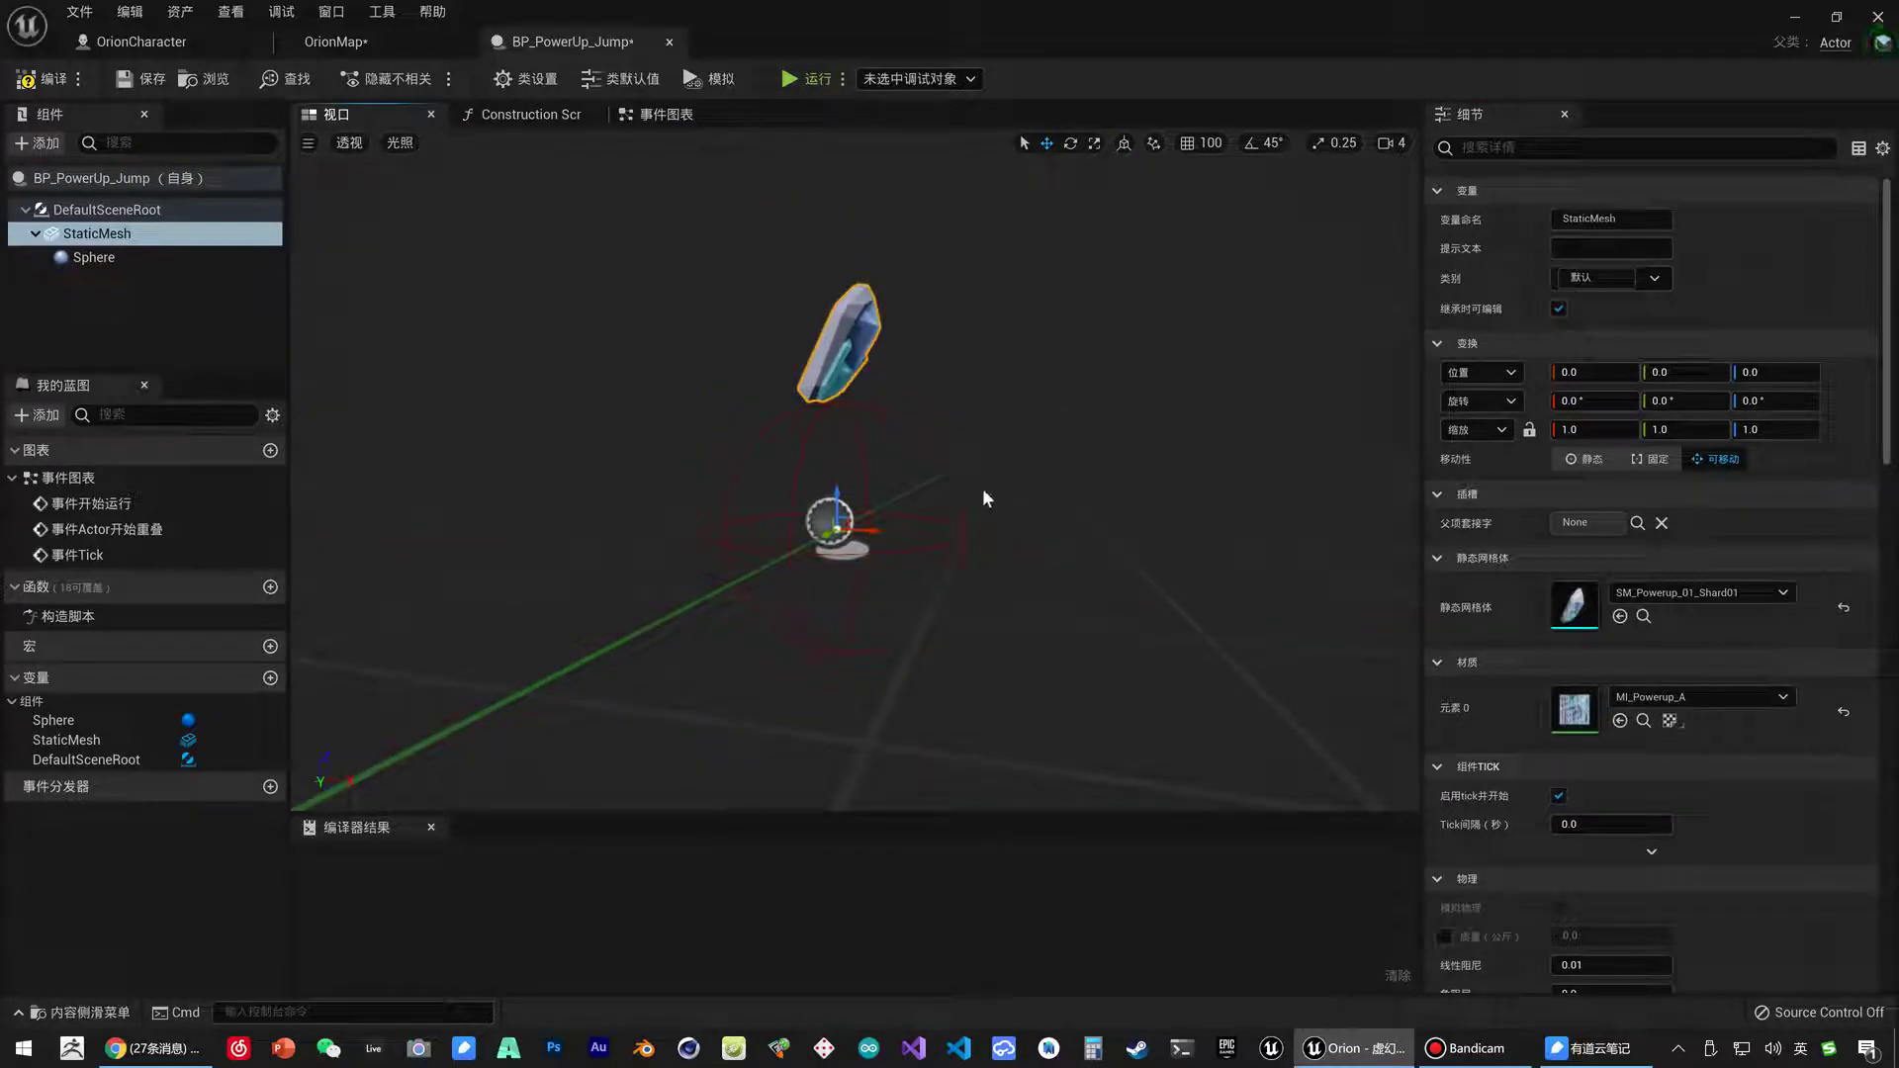
{"action": "left_click_drag", "start_coordinate": [836, 487], "coordinate": [836, 529]}
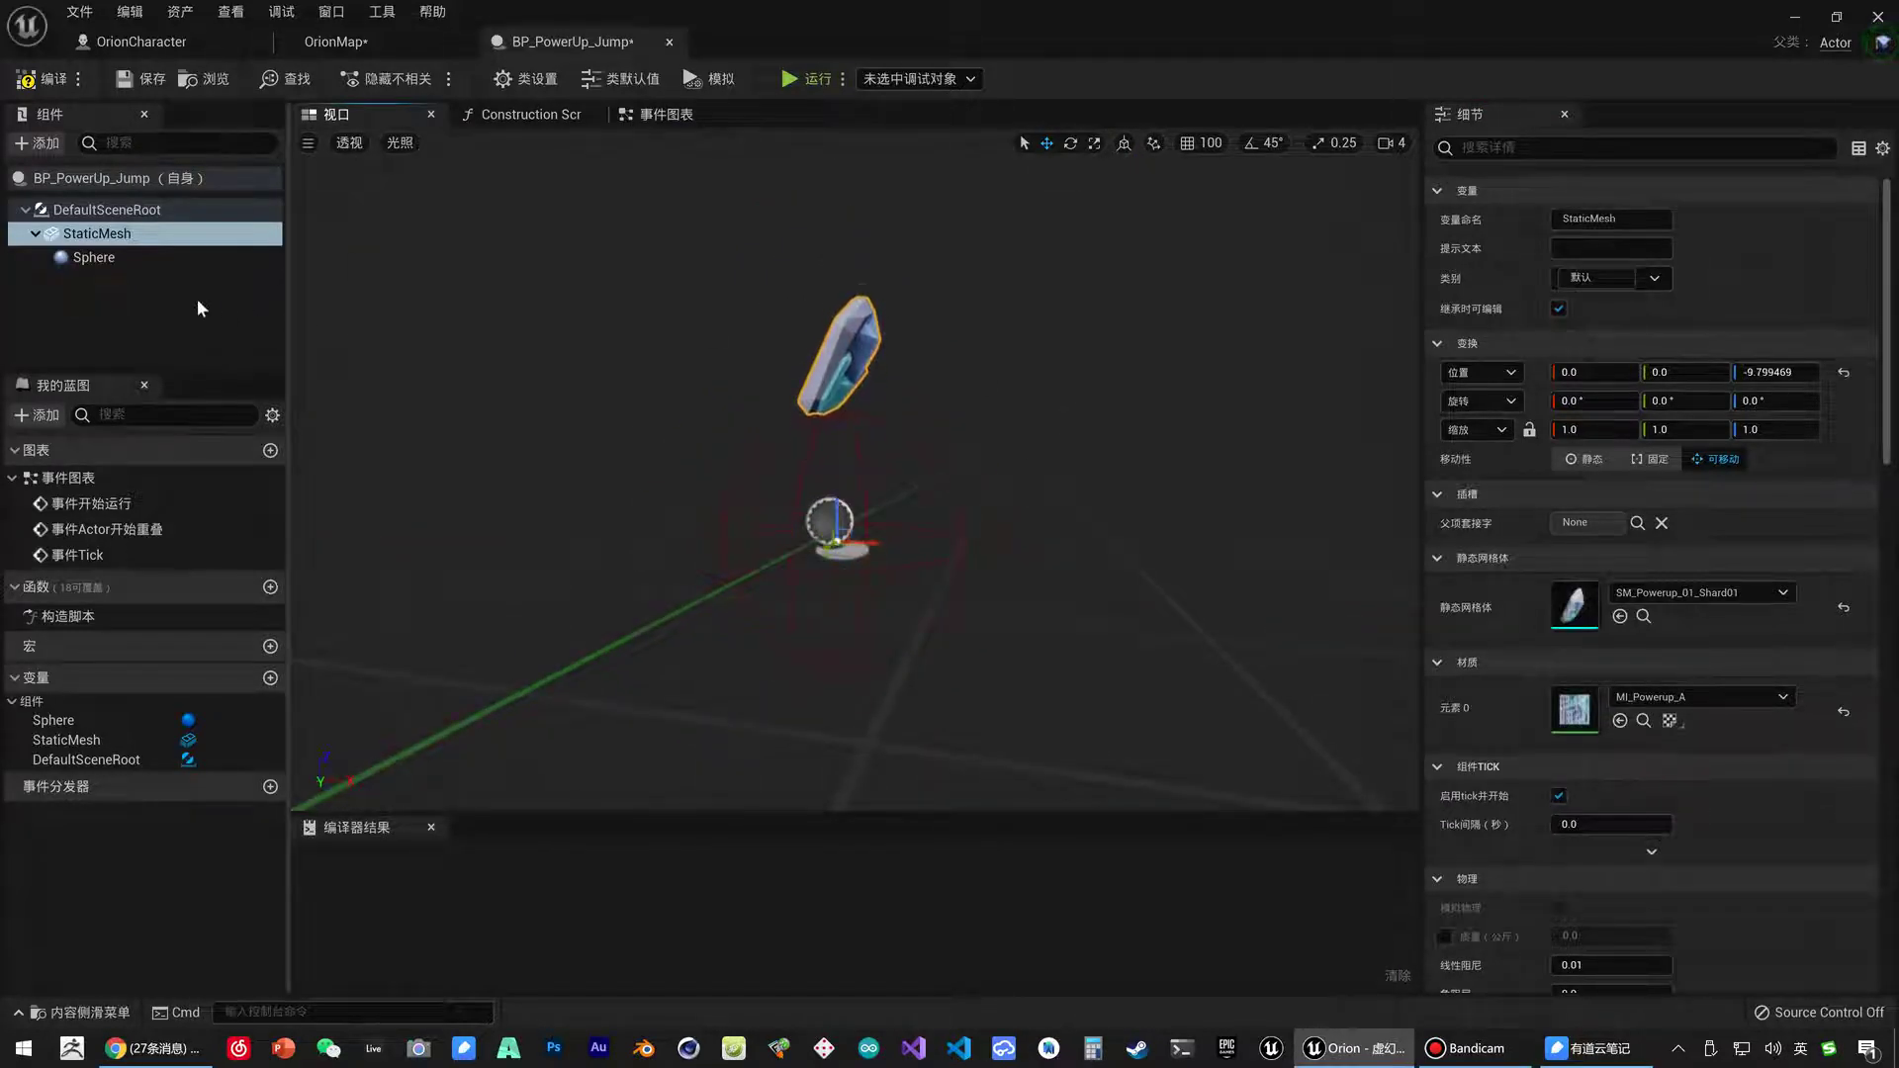
{"action": "key", "text": "ctrl+z"}
{"action": "left_click", "coordinate": [94, 257]}
{"action": "mouse_move", "coordinate": [836, 487]}
{"action": "left_mouse_down"}
{"action": "mouse_move", "coordinate": [859, 314]}
{"action": "mouse_move", "coordinate": [633, 463]}
{"action": "mouse_move", "coordinate": [563, 472]}
{"action": "left_mouse_up"}
{"action": "scroll", "coordinate": [859, 314], "scroll_direction": "up", "scroll_amount": 3}
{"action": "scroll", "coordinate": [858, 315], "scroll_direction": "down", "scroll_amount": 2}
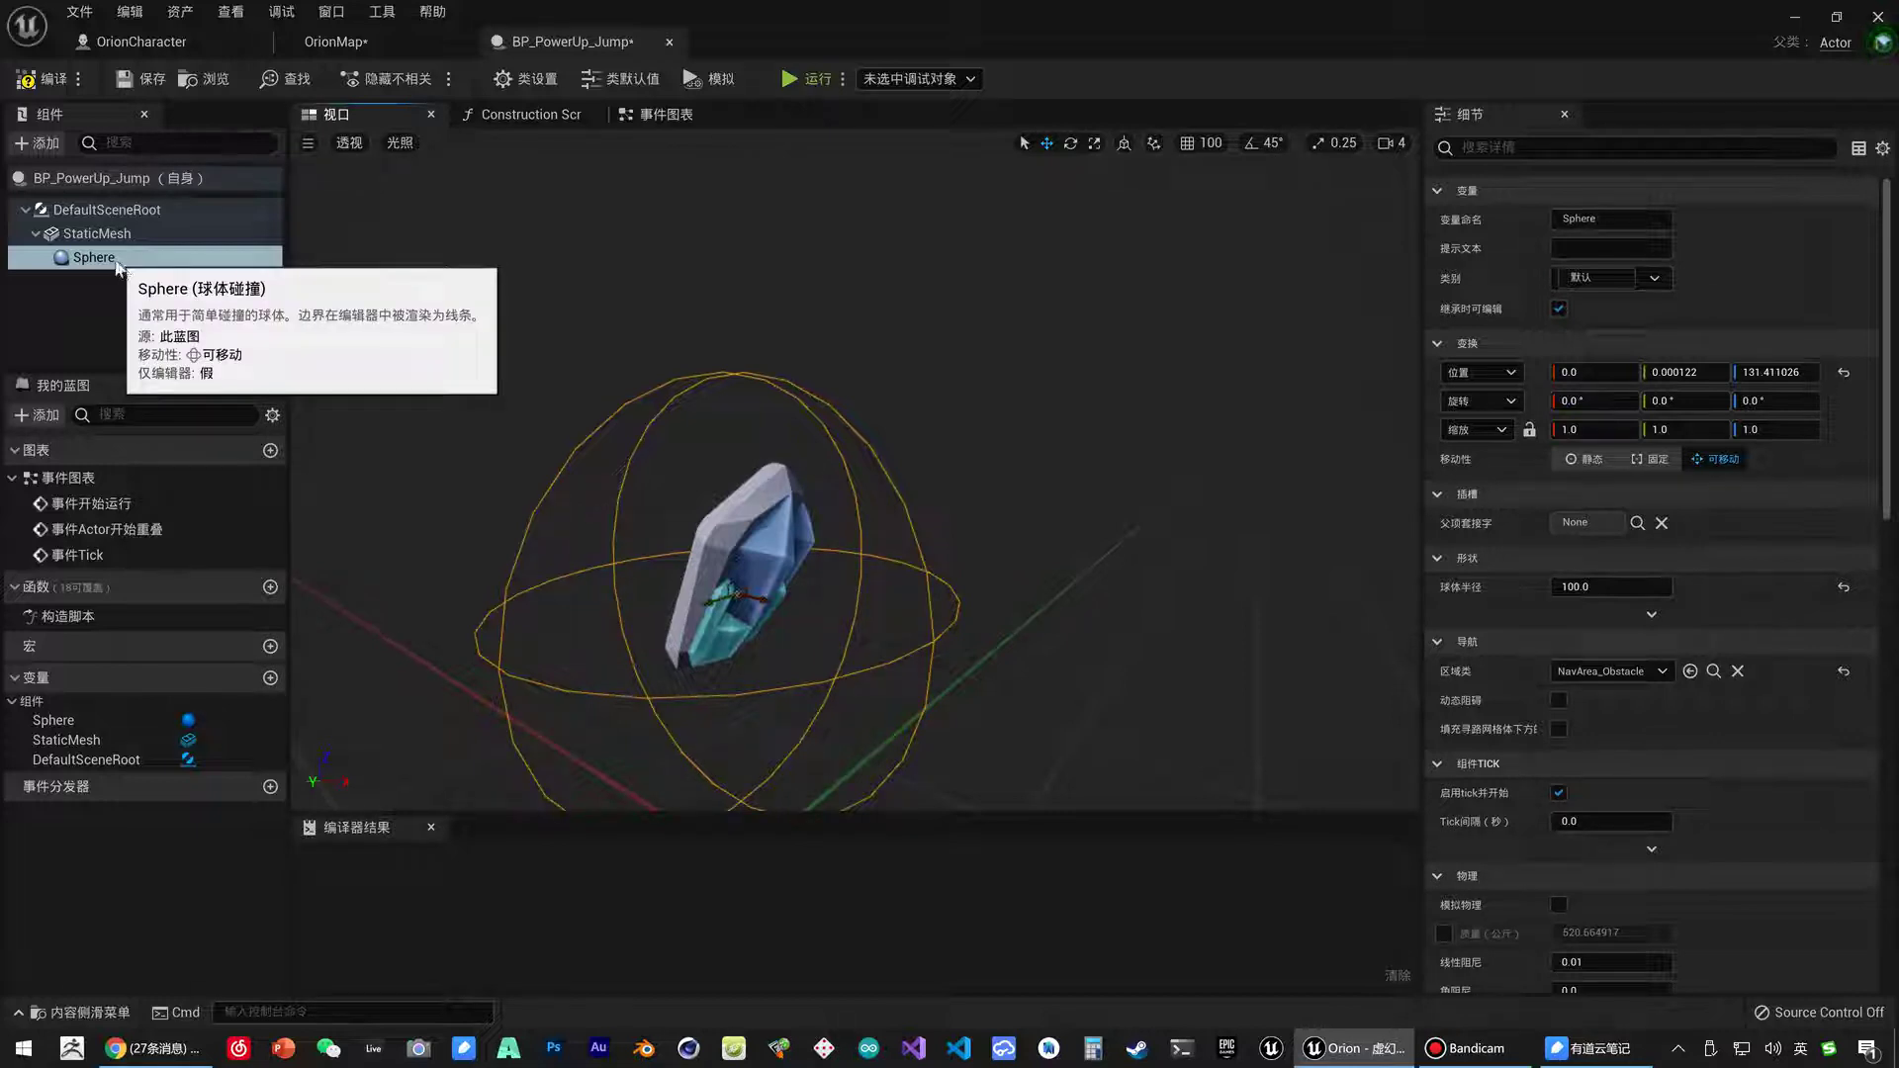
{"action": "scroll", "coordinate": [1713, 543], "scroll_direction": "down", "scroll_amount": 5}
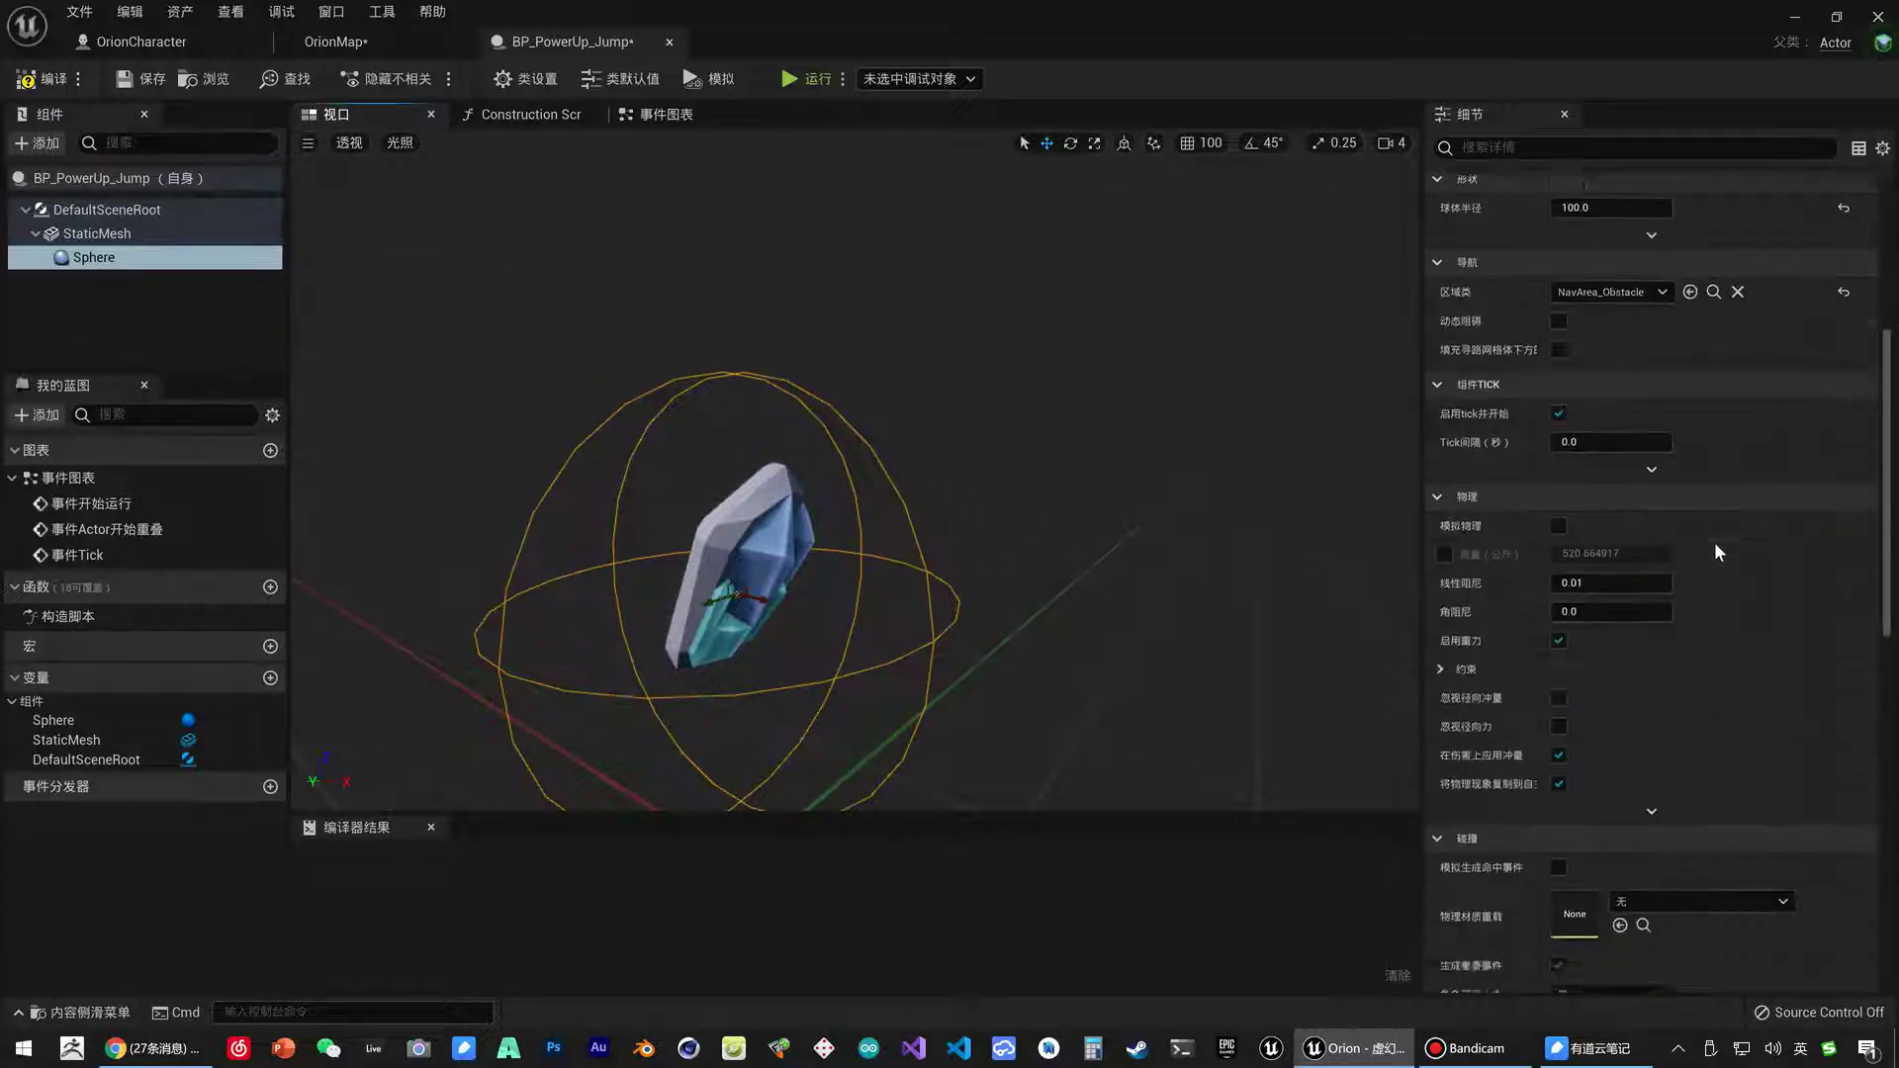
{"action": "scroll", "coordinate": [1713, 542], "scroll_direction": "down", "scroll_amount": 5}
{"action": "scroll", "coordinate": [1713, 542], "scroll_direction": "down", "scroll_amount": 3}
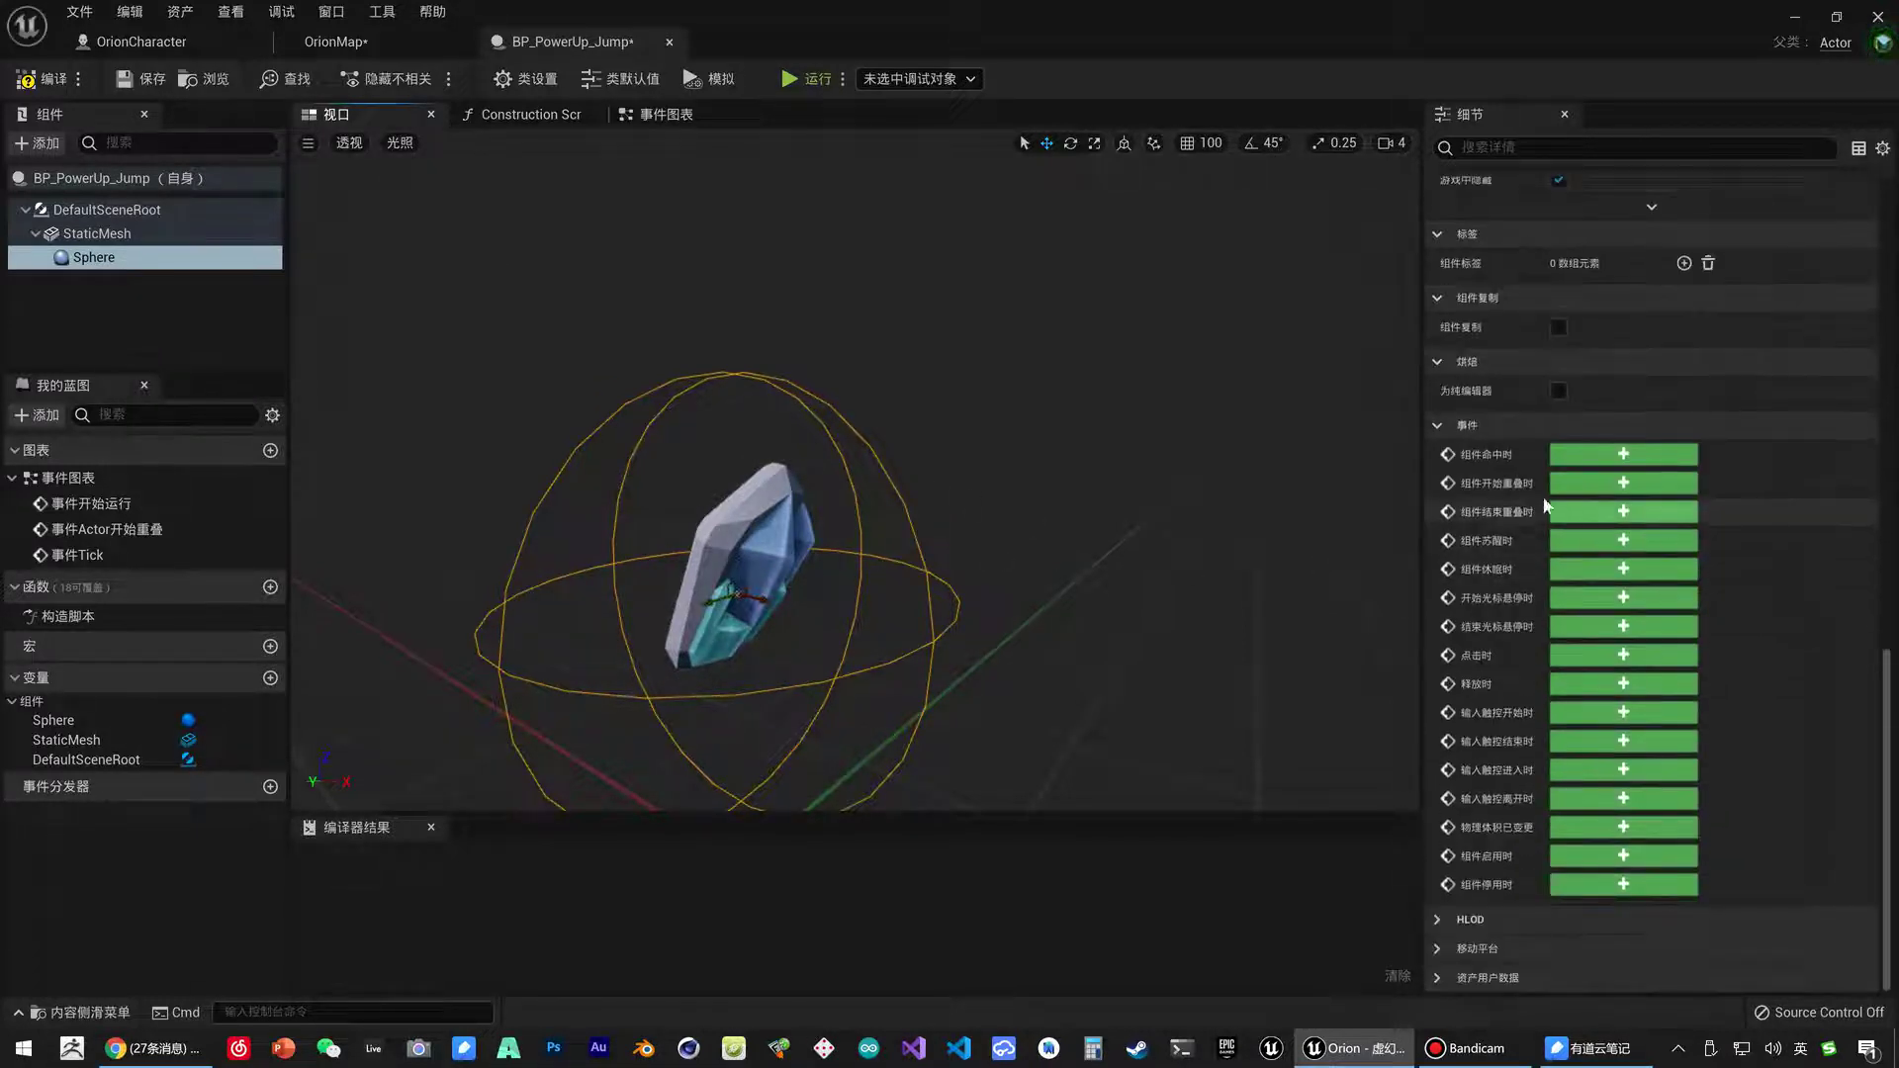
Add a Sphere On Component Begin Overlap event and a Get Player Character node.
{"action": "left_click", "coordinate": [1620, 482]}
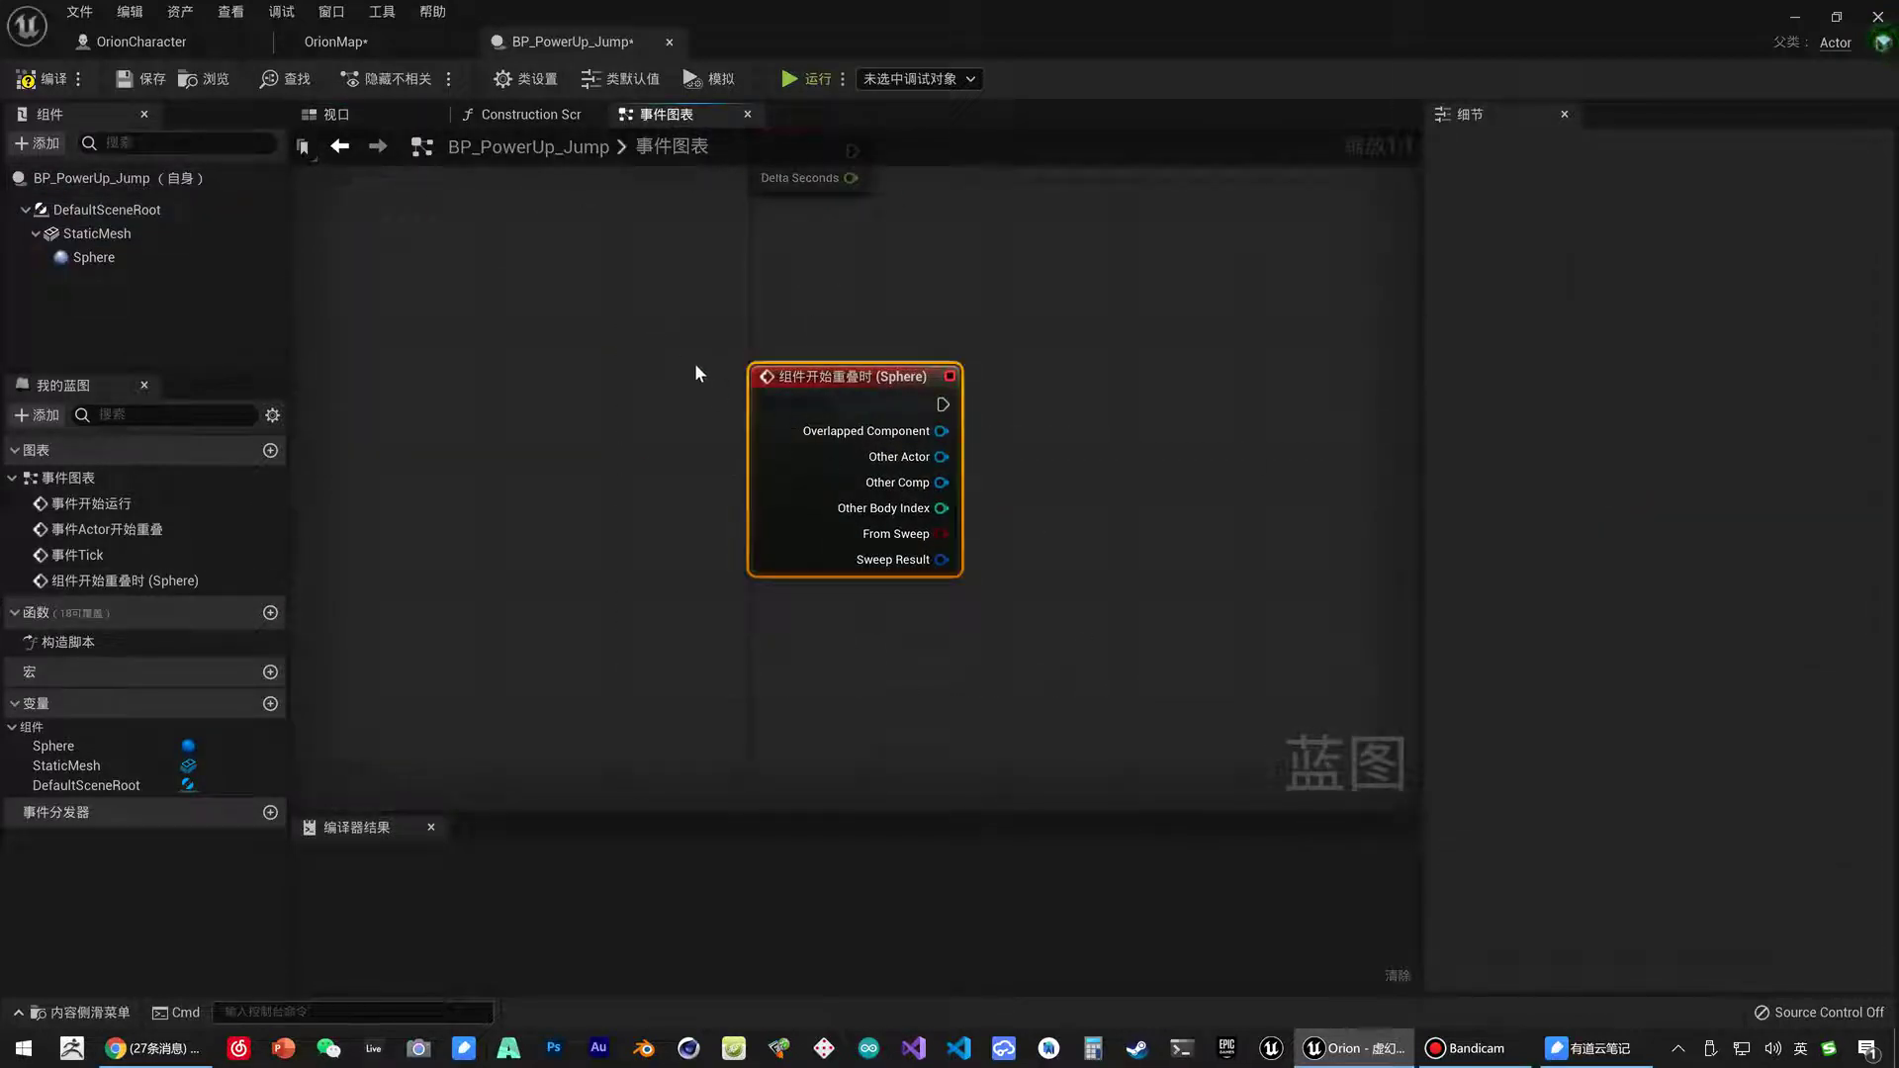
{"action": "right_click_drag", "start_coordinate": [694, 366], "coordinate": [425, 354]}
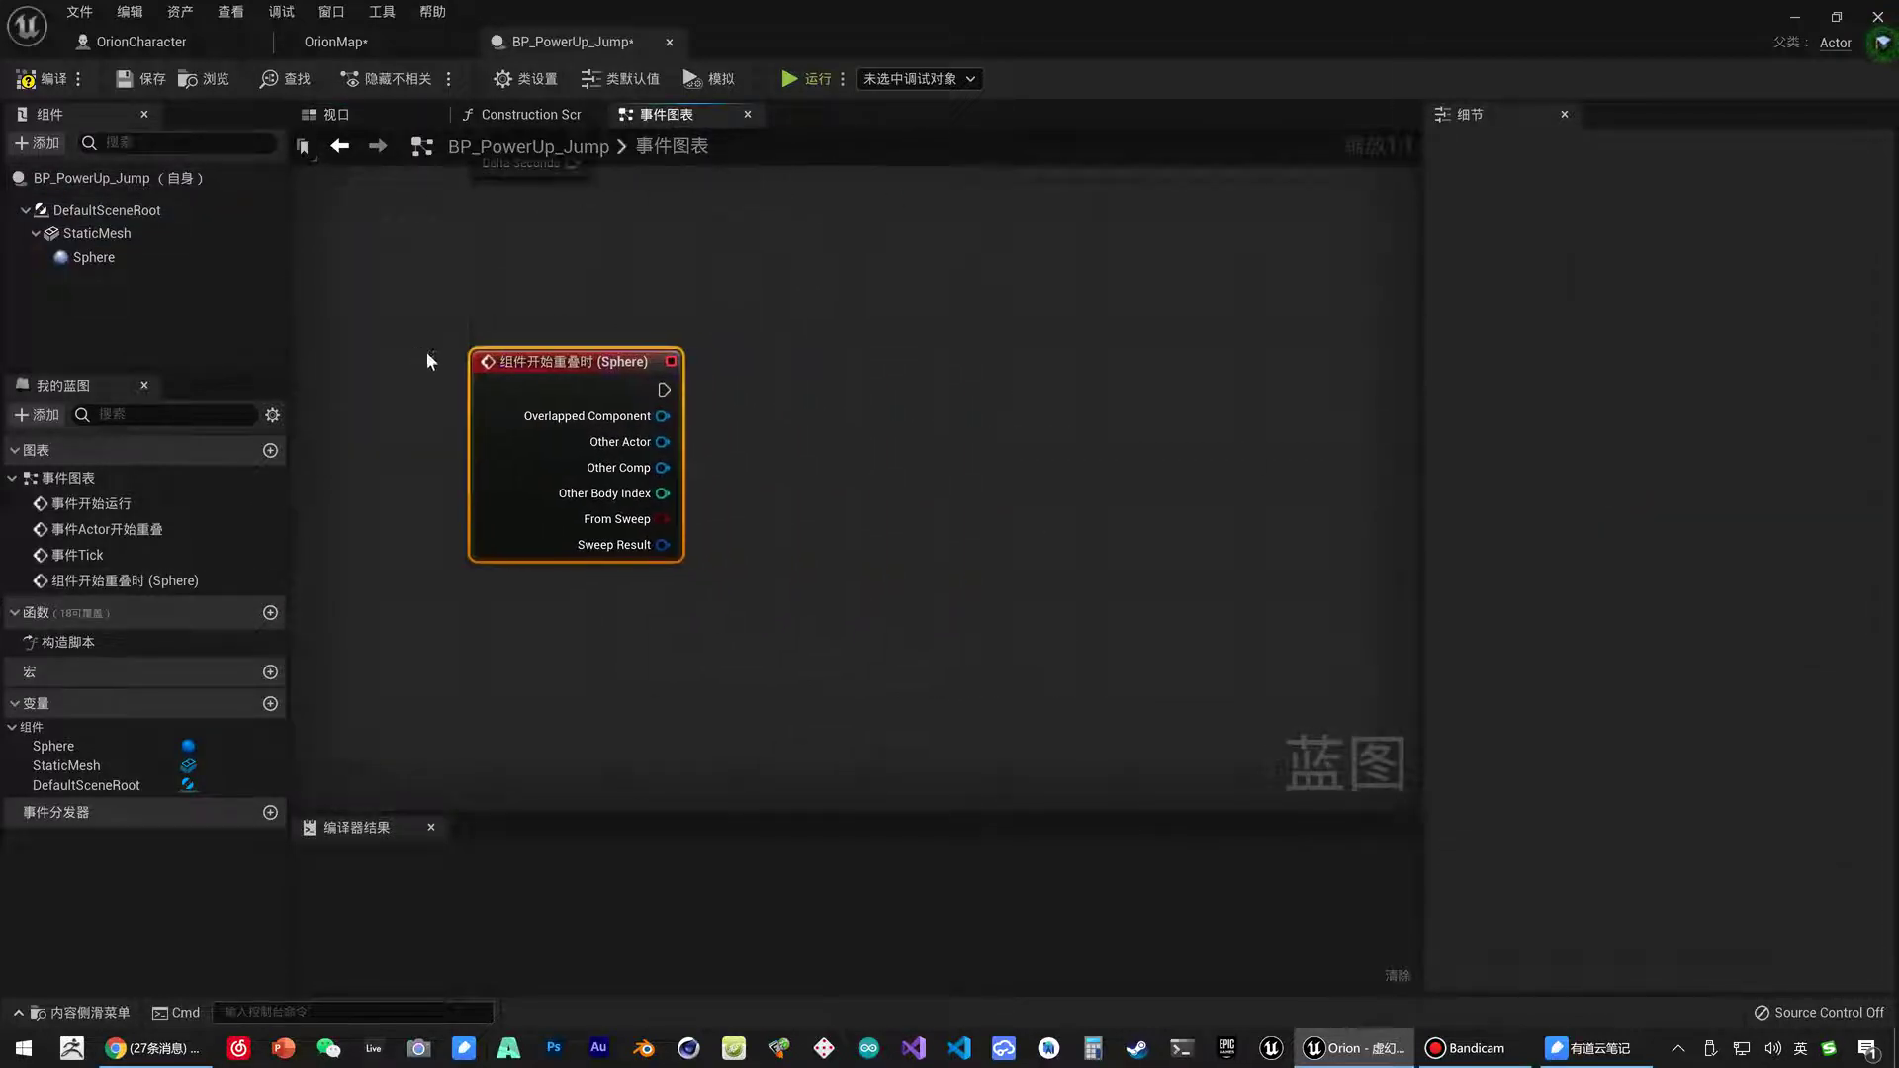
{"action": "right_click", "coordinate": [740, 445]}
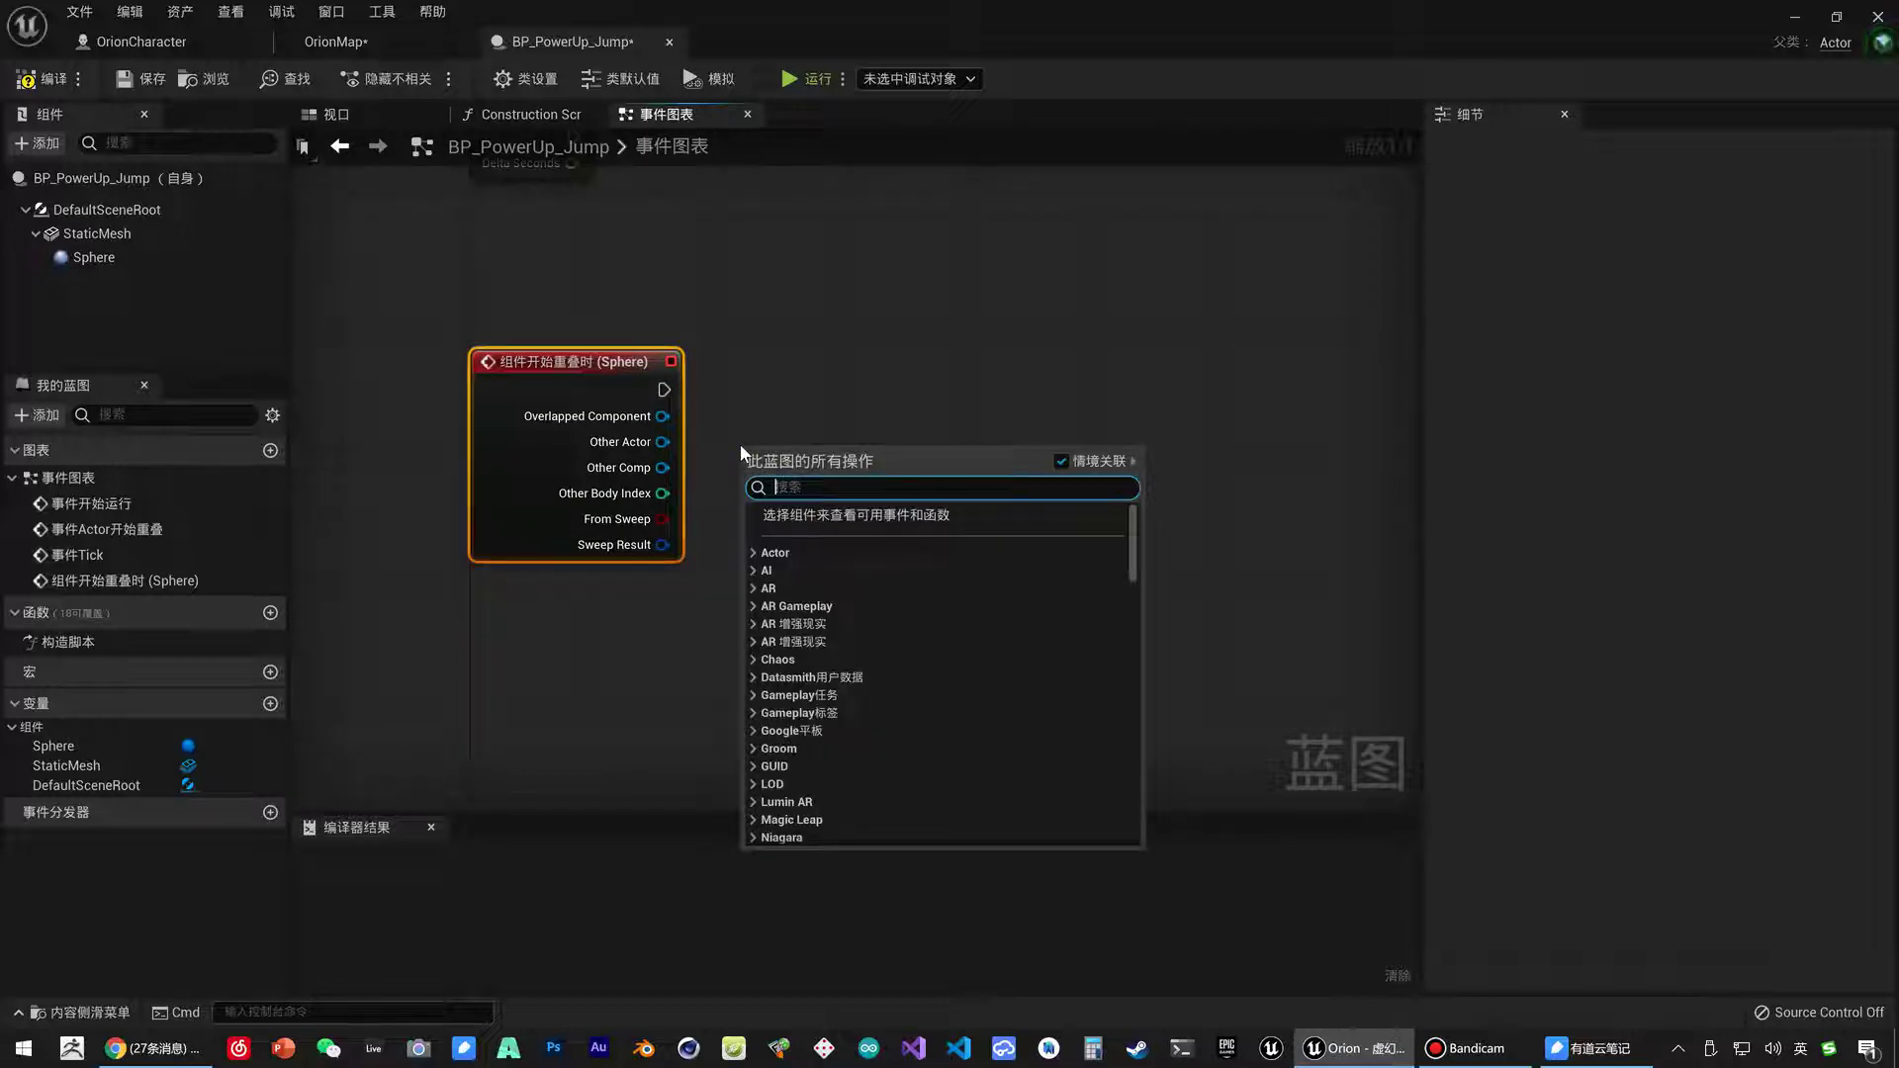
{"action": "type", "text": "get player"}
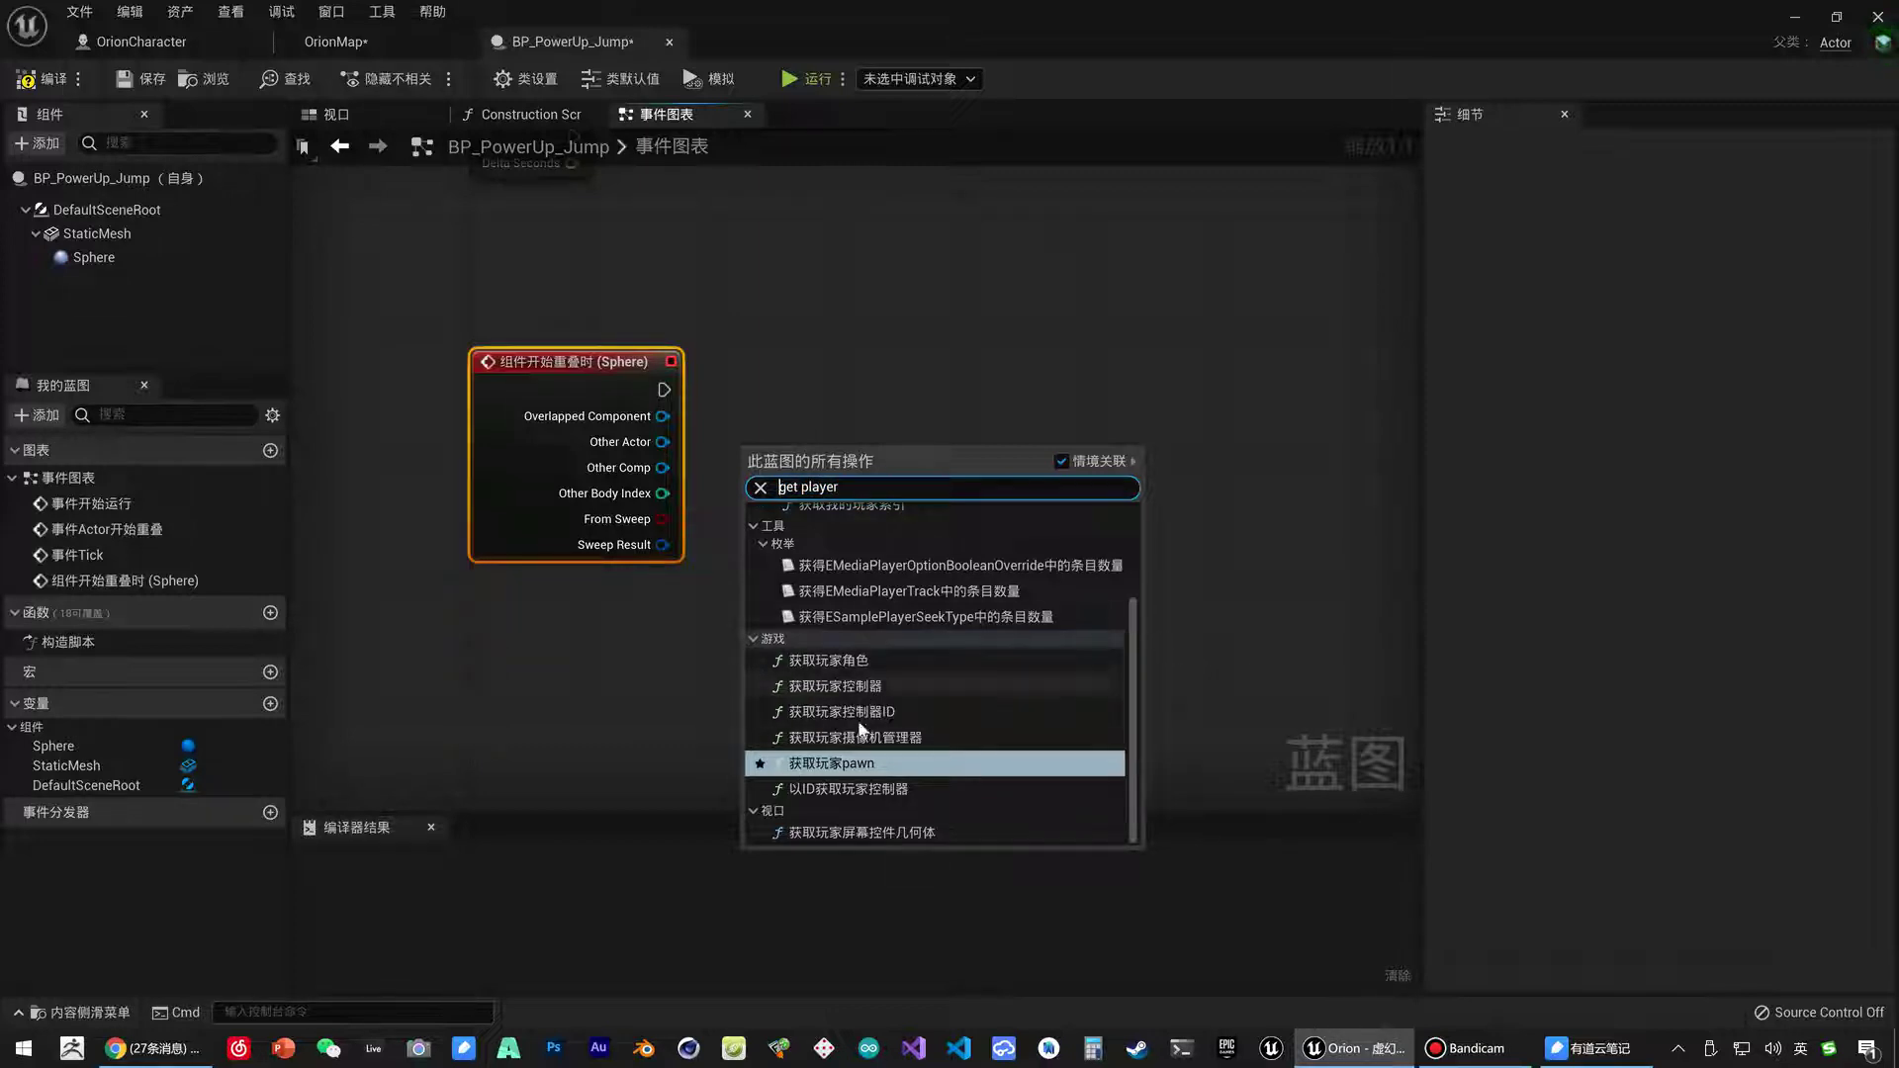
{"action": "left_click", "coordinate": [857, 665]}
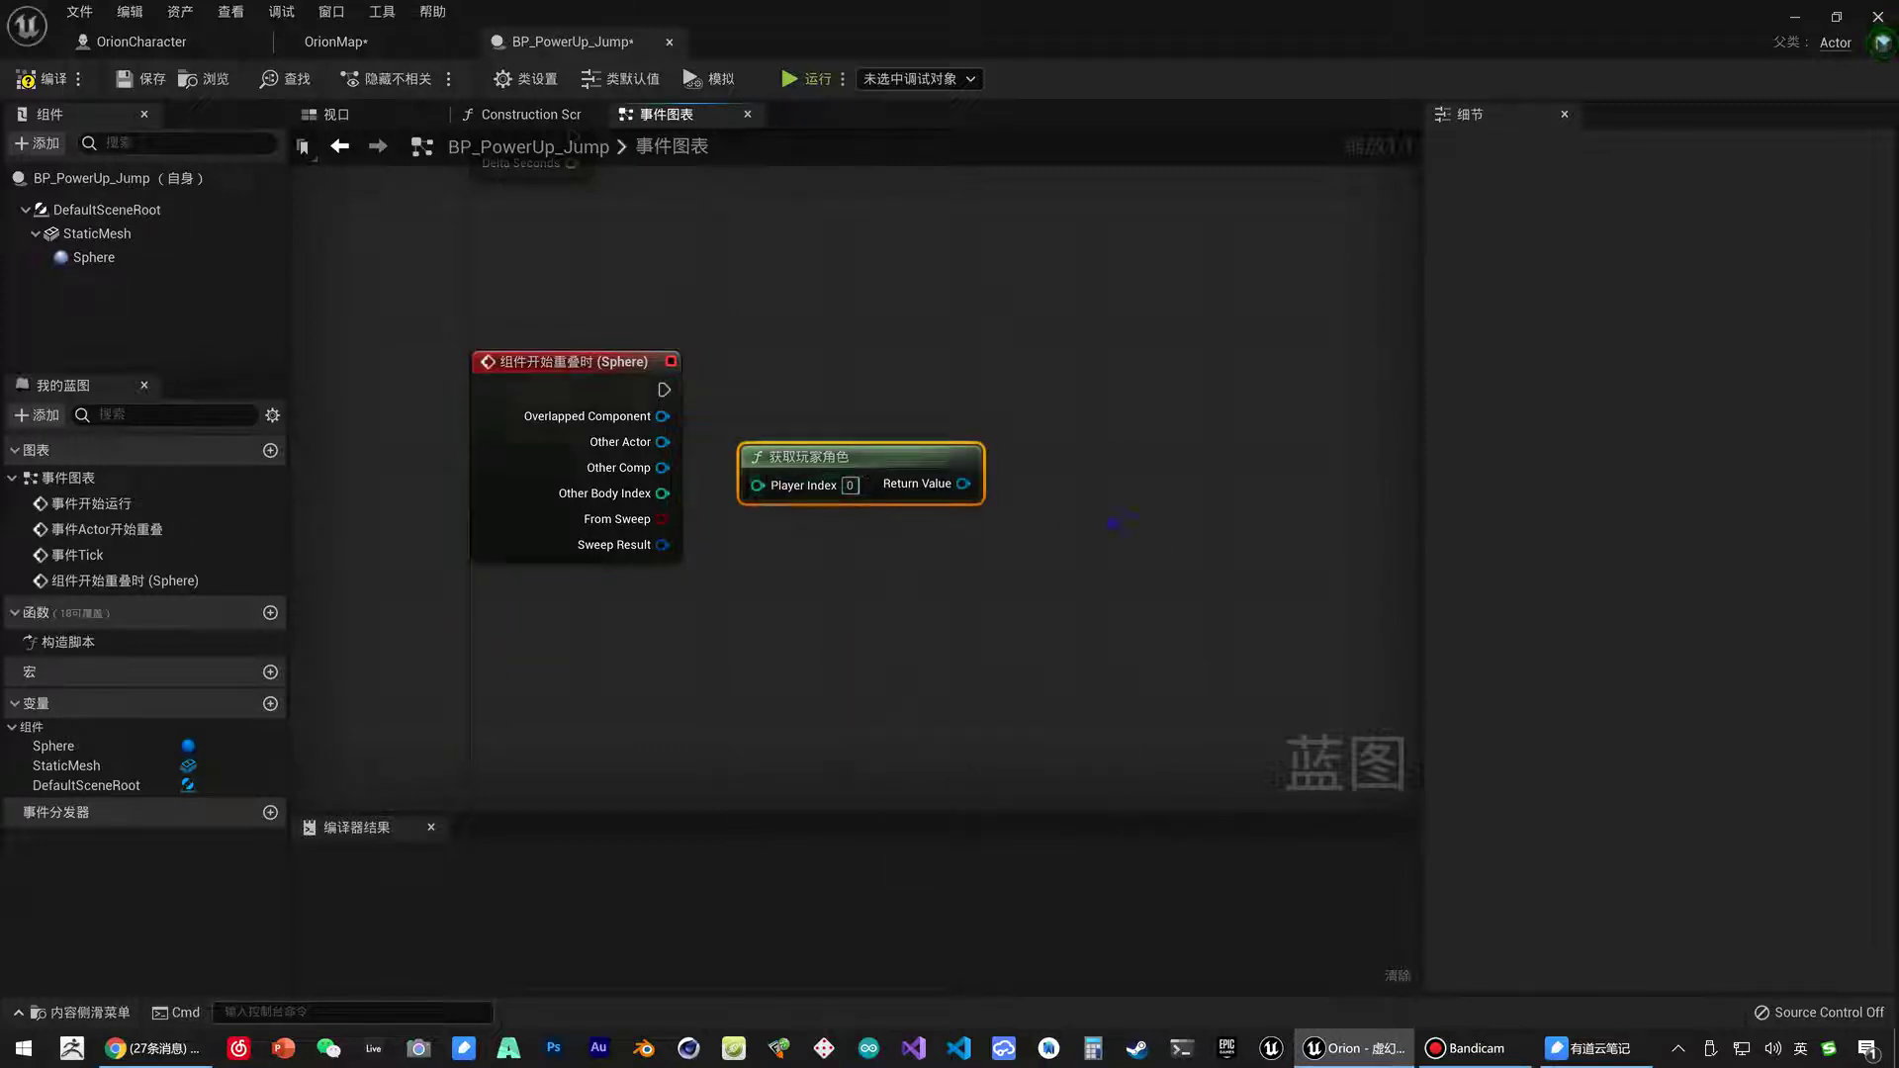
Add Set Jump Max Count on the player character, wired from the overlap event, with value 2.
{"action": "left_click_drag", "start_coordinate": [836, 539], "coordinate": [935, 500]}
{"action": "type", "text": "m"}
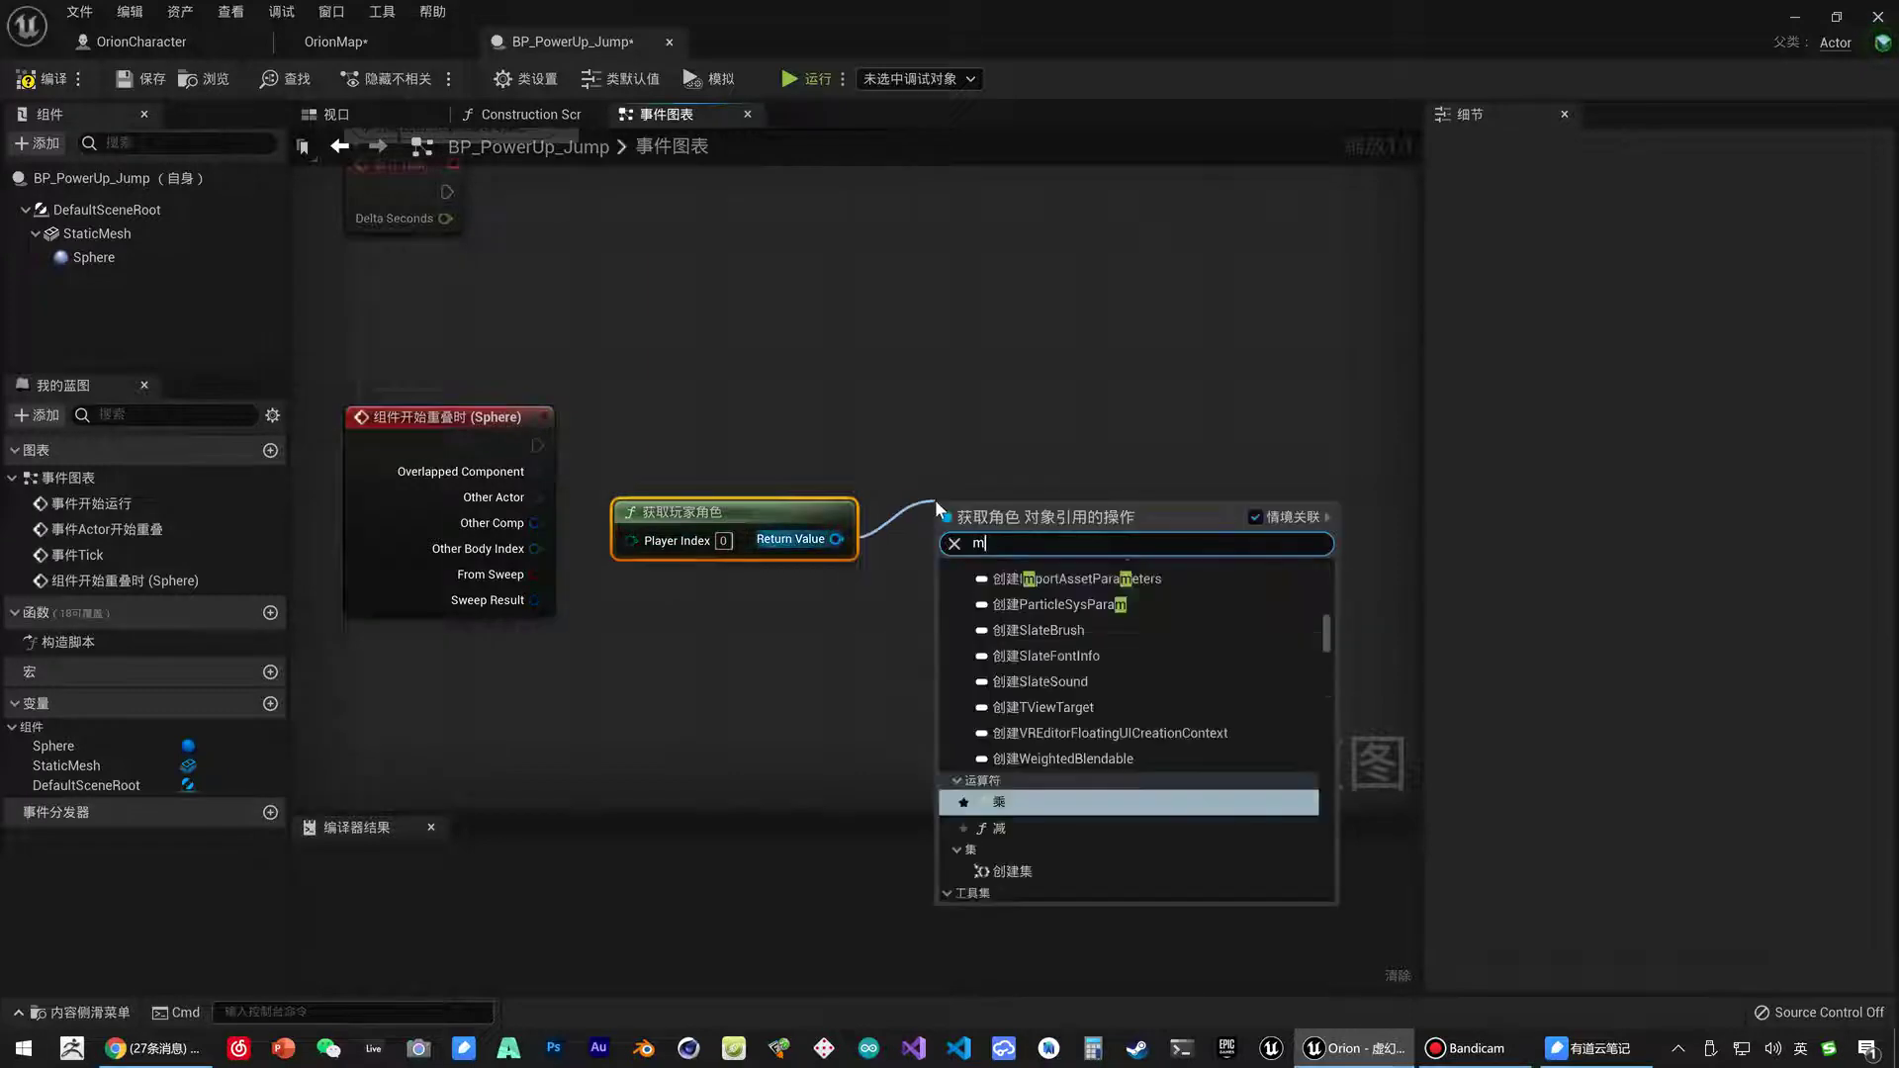
{"action": "type", "text": "ax"}
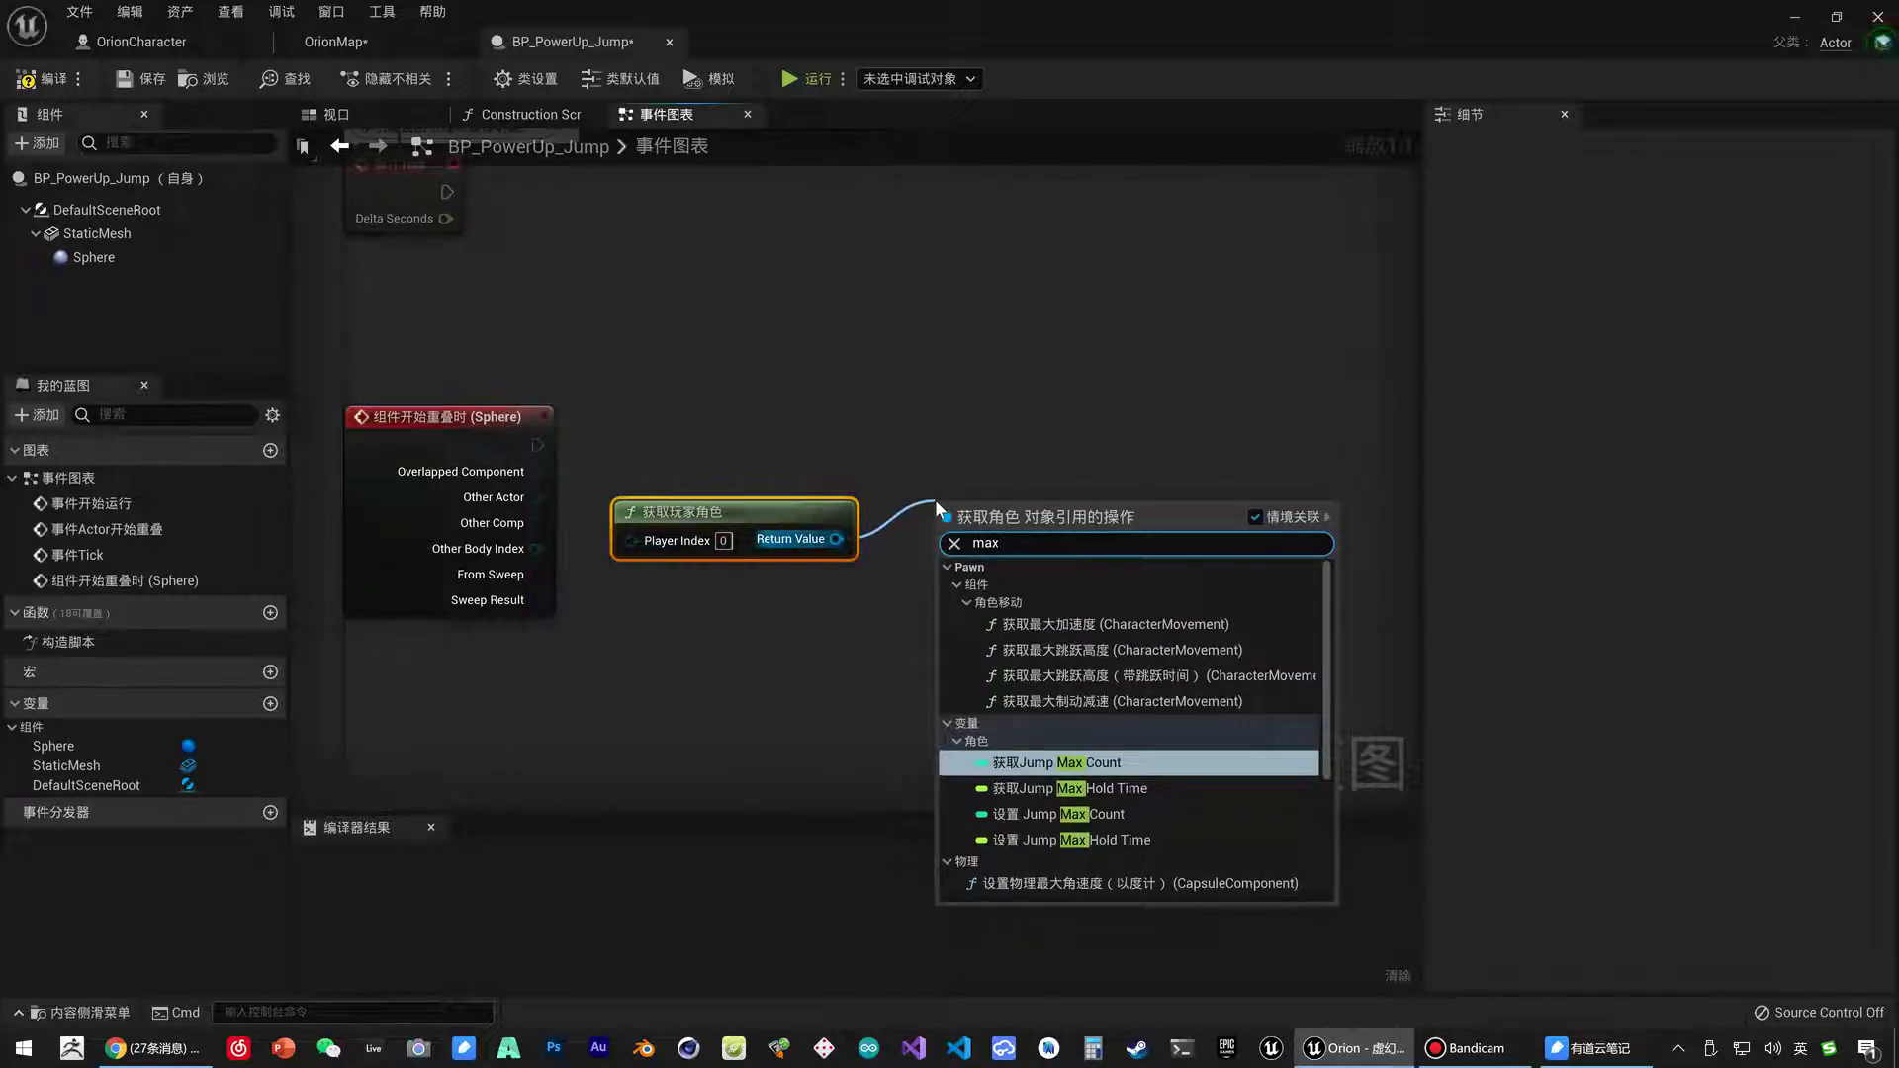
{"action": "type", "text": " ju"}
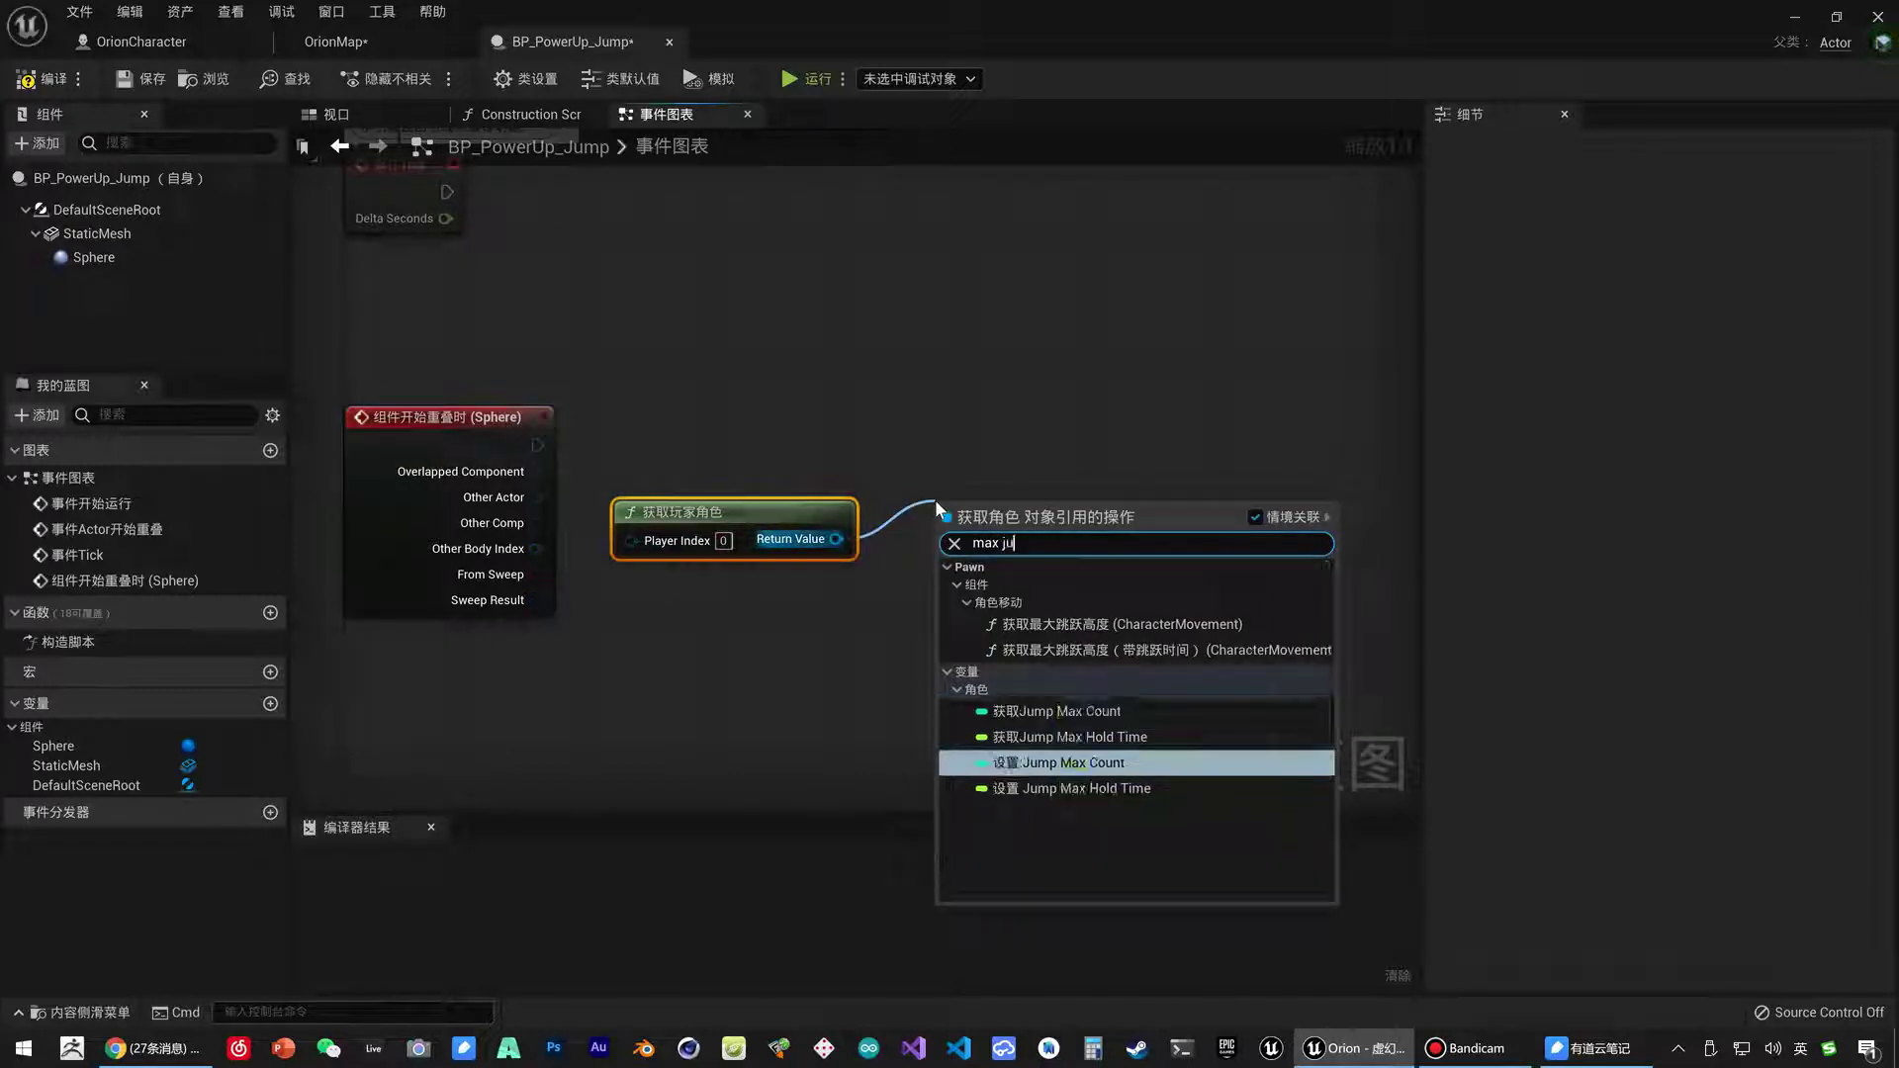
{"action": "type", "text": "mp"}
{"action": "left_click", "coordinate": [1037, 769]}
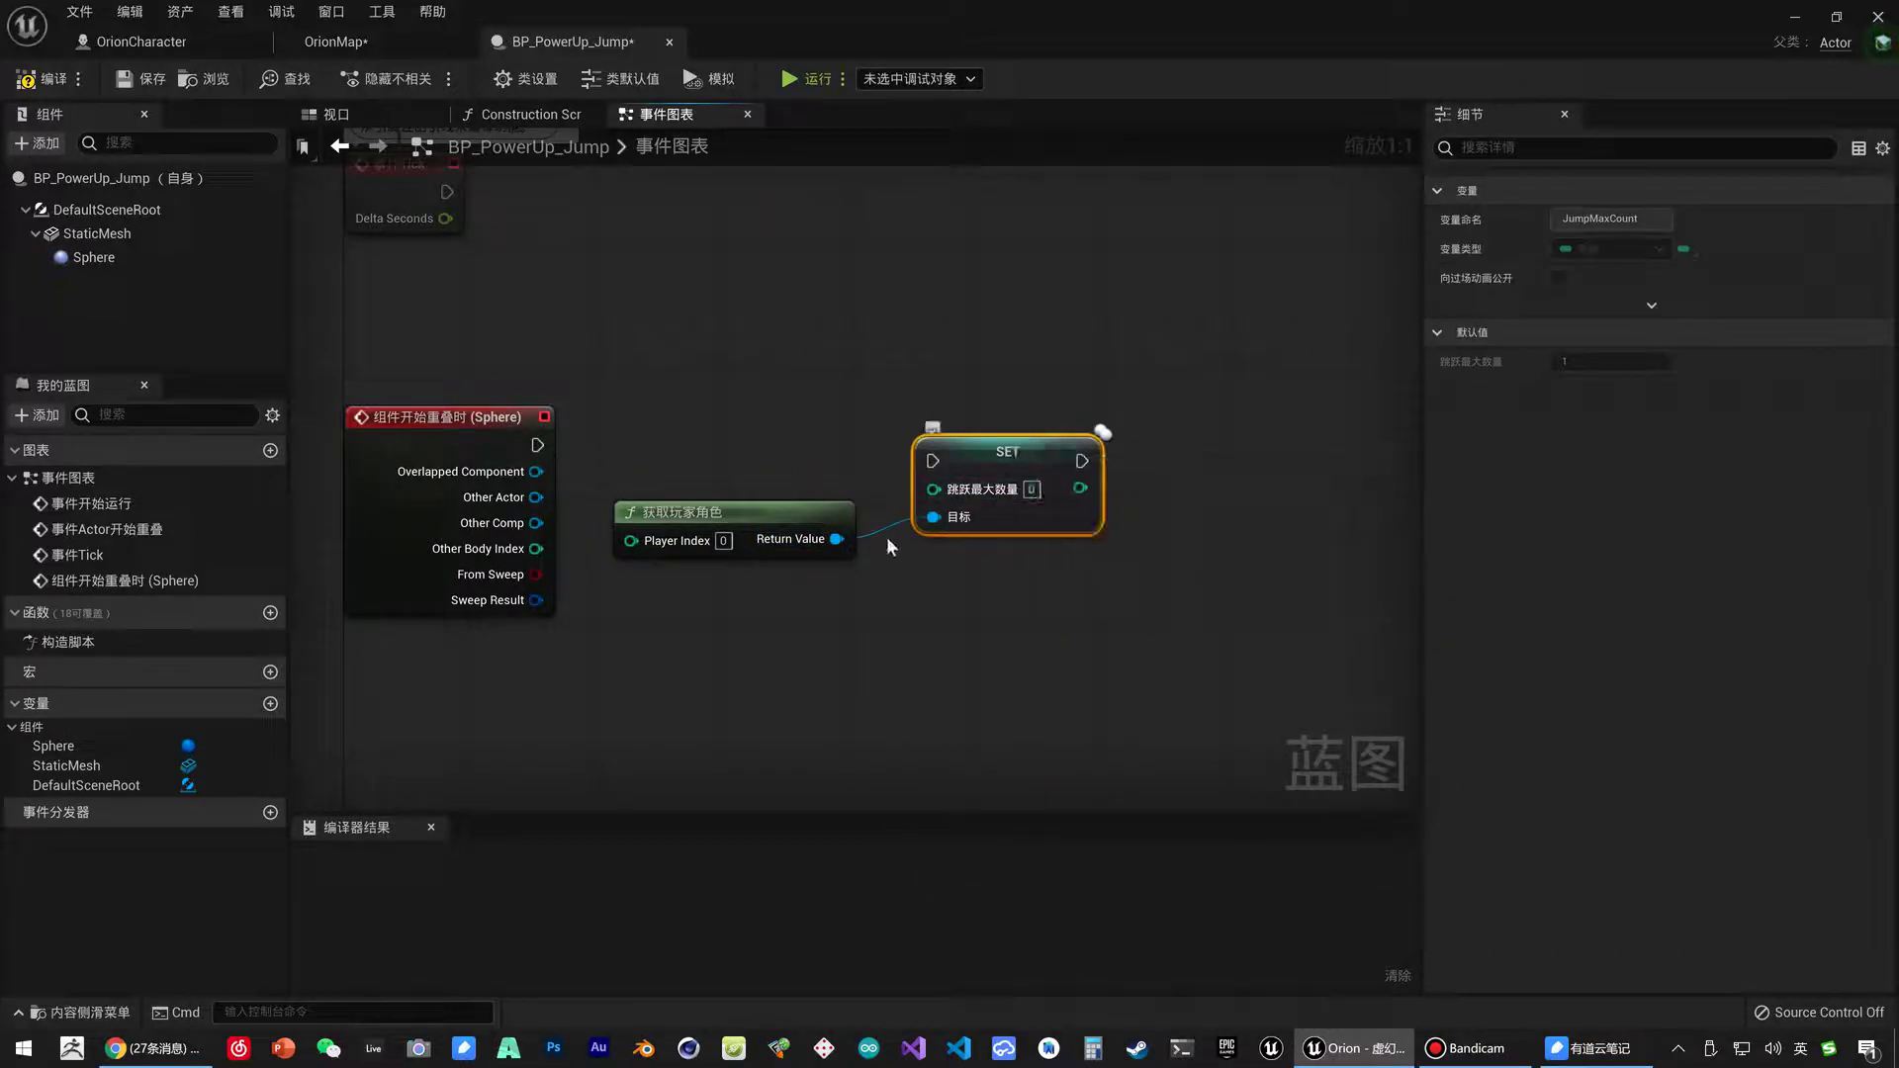
{"action": "left_click_drag", "start_coordinate": [837, 539], "coordinate": [880, 562]}
{"action": "type", "text": "jump"}
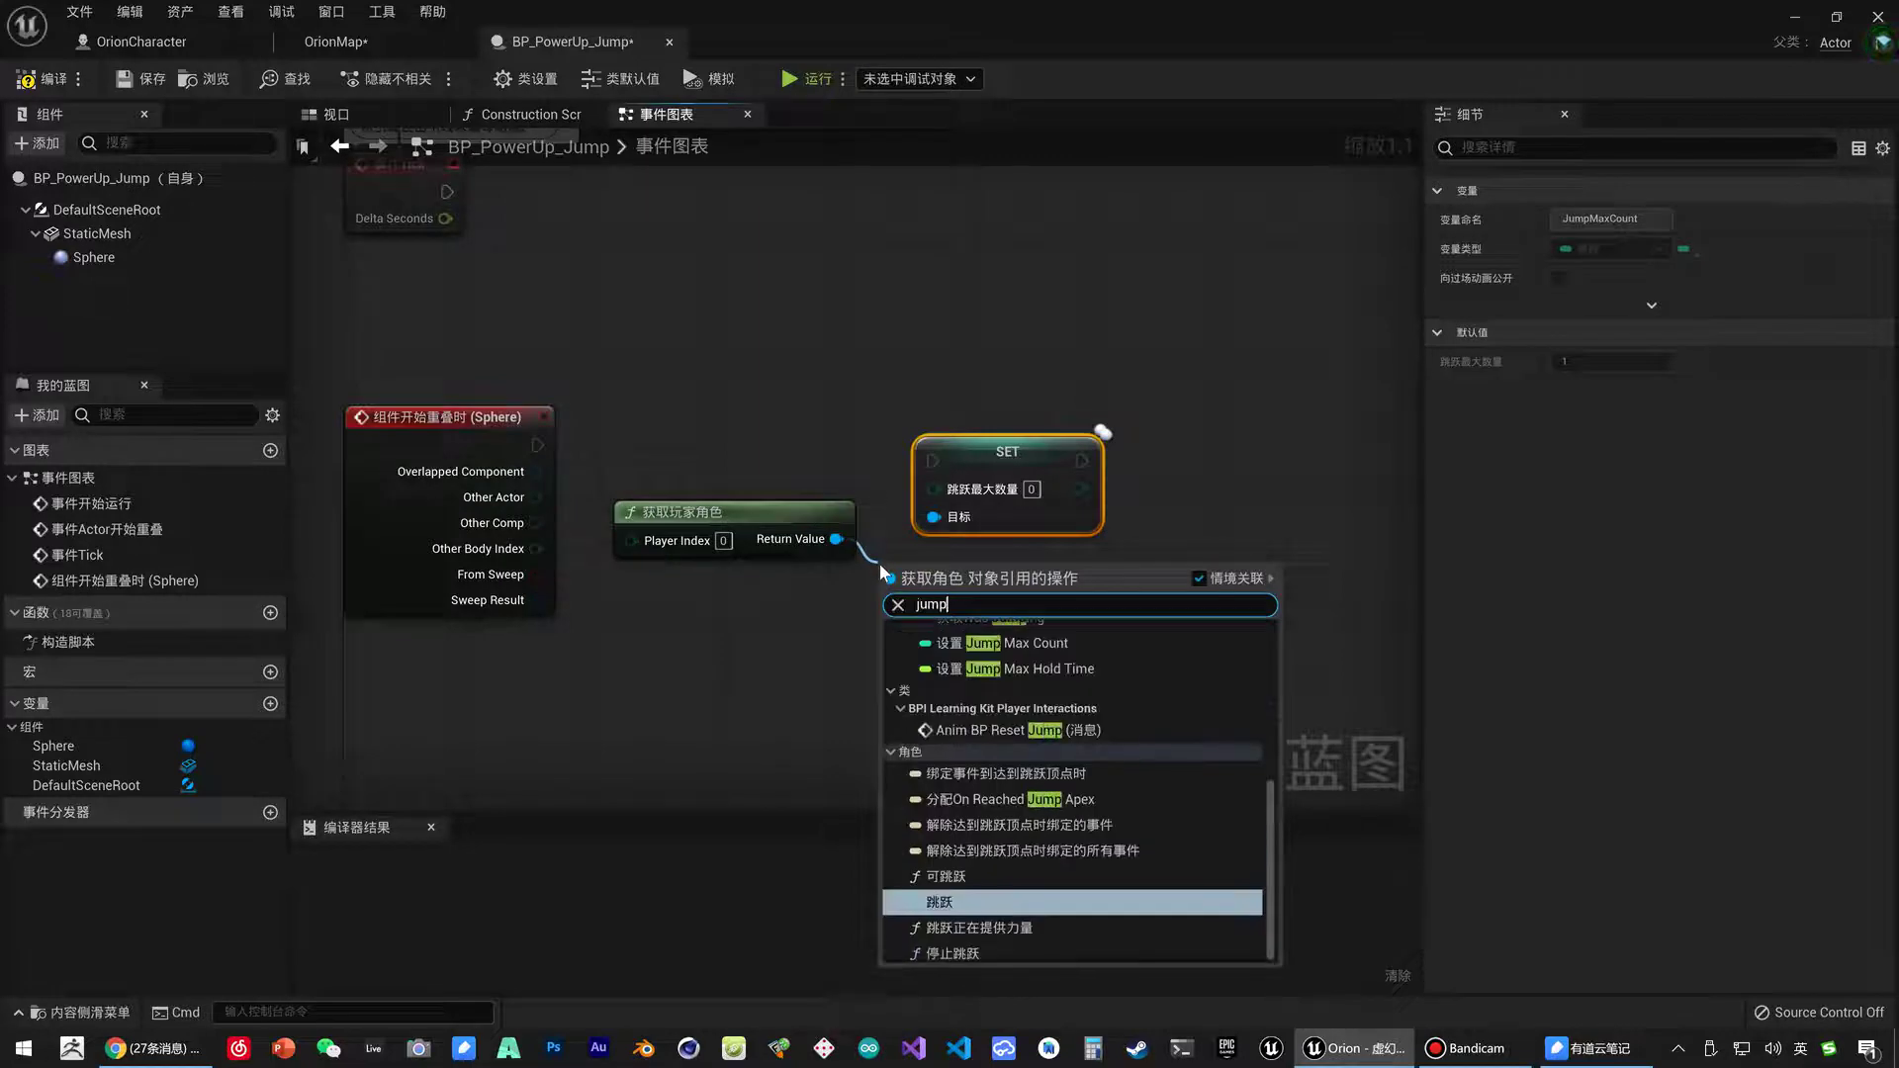
{"action": "type", "text": " max"}
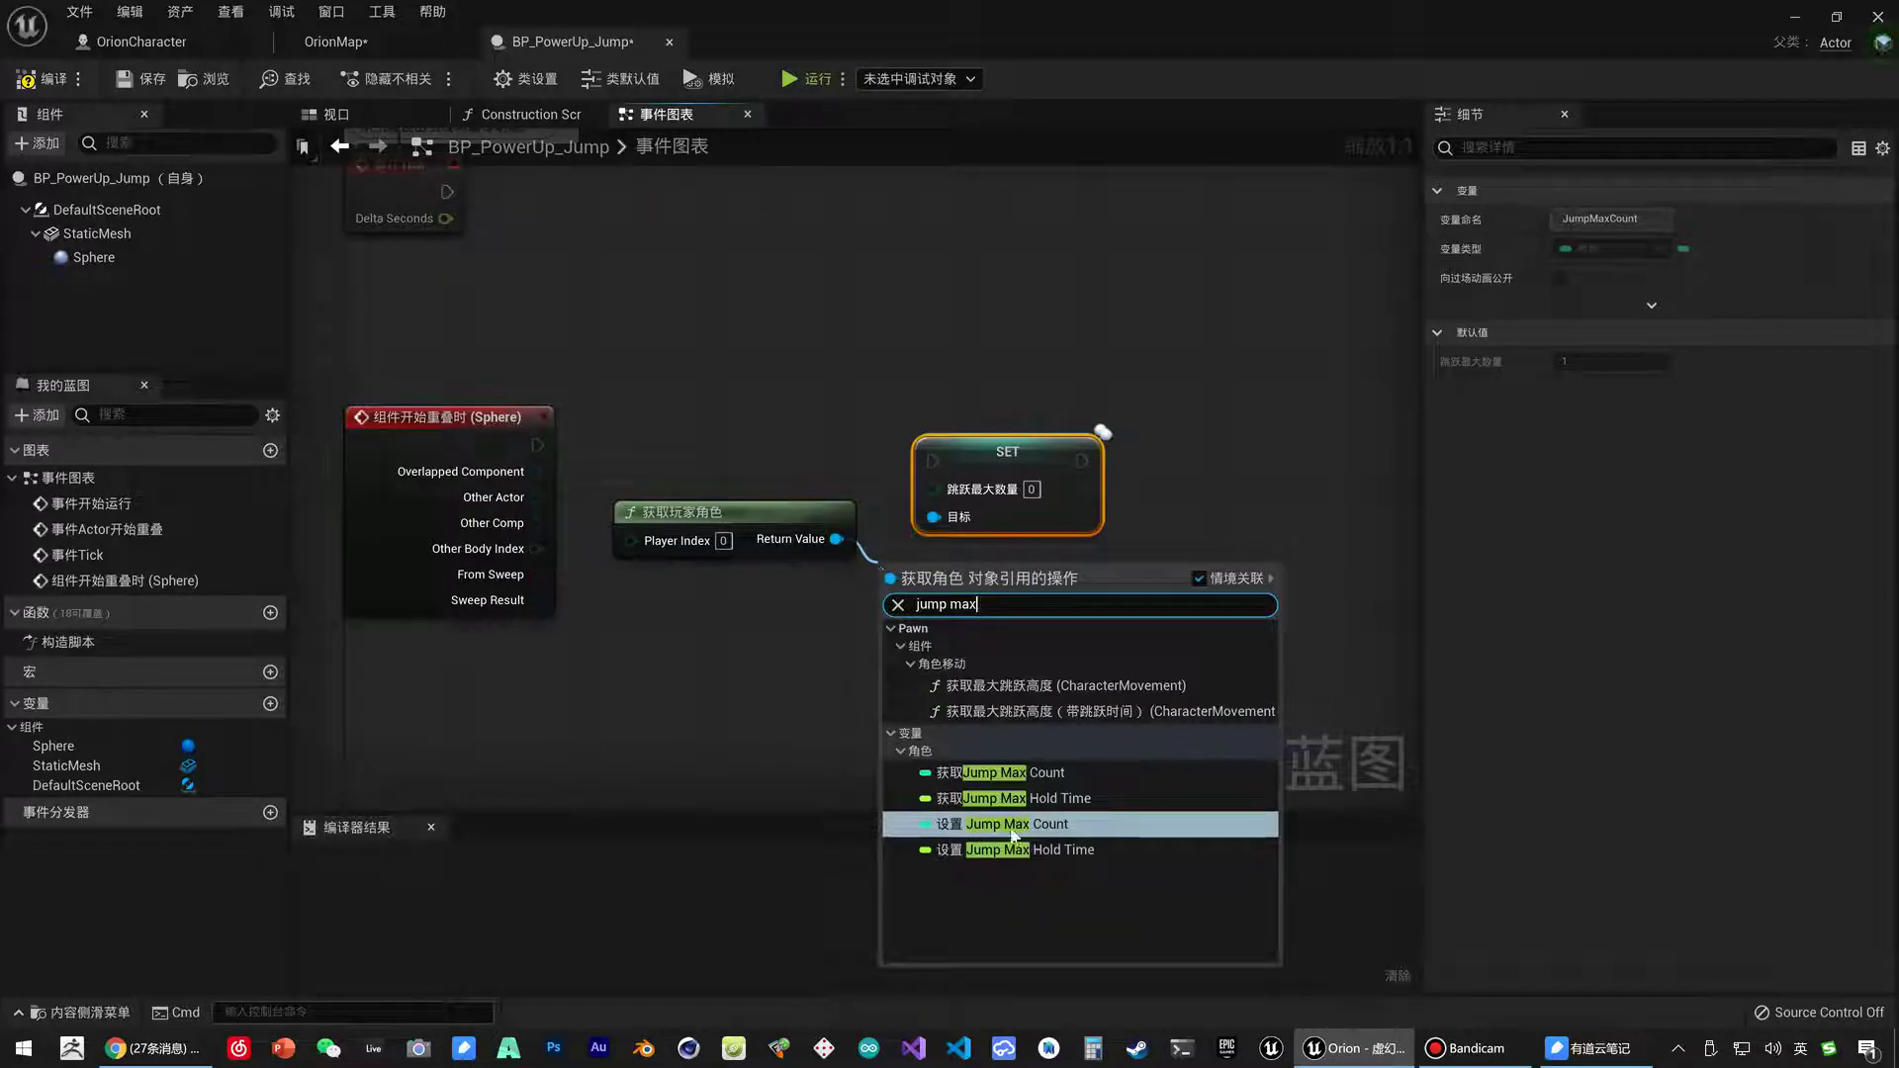
{"action": "left_click", "coordinate": [1013, 836]}
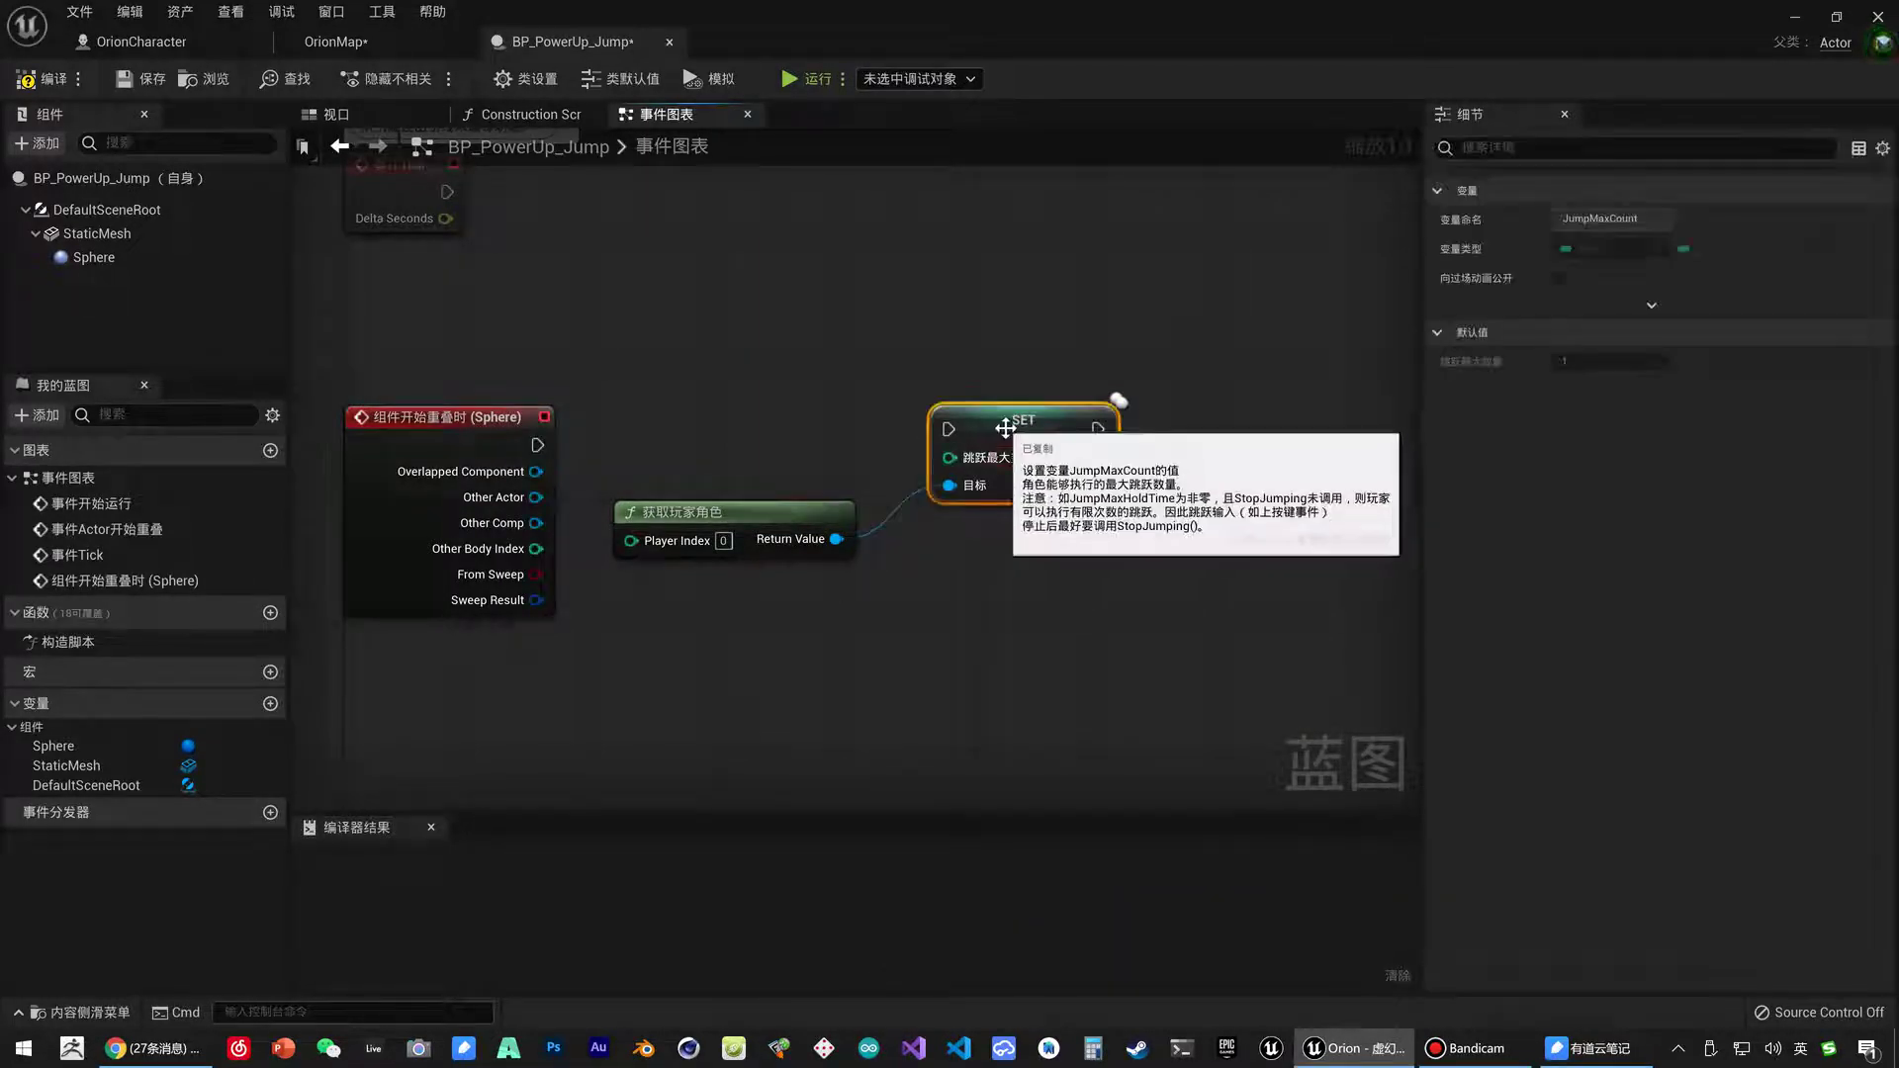
{"action": "left_click_drag", "start_coordinate": [537, 445], "coordinate": [949, 444]}
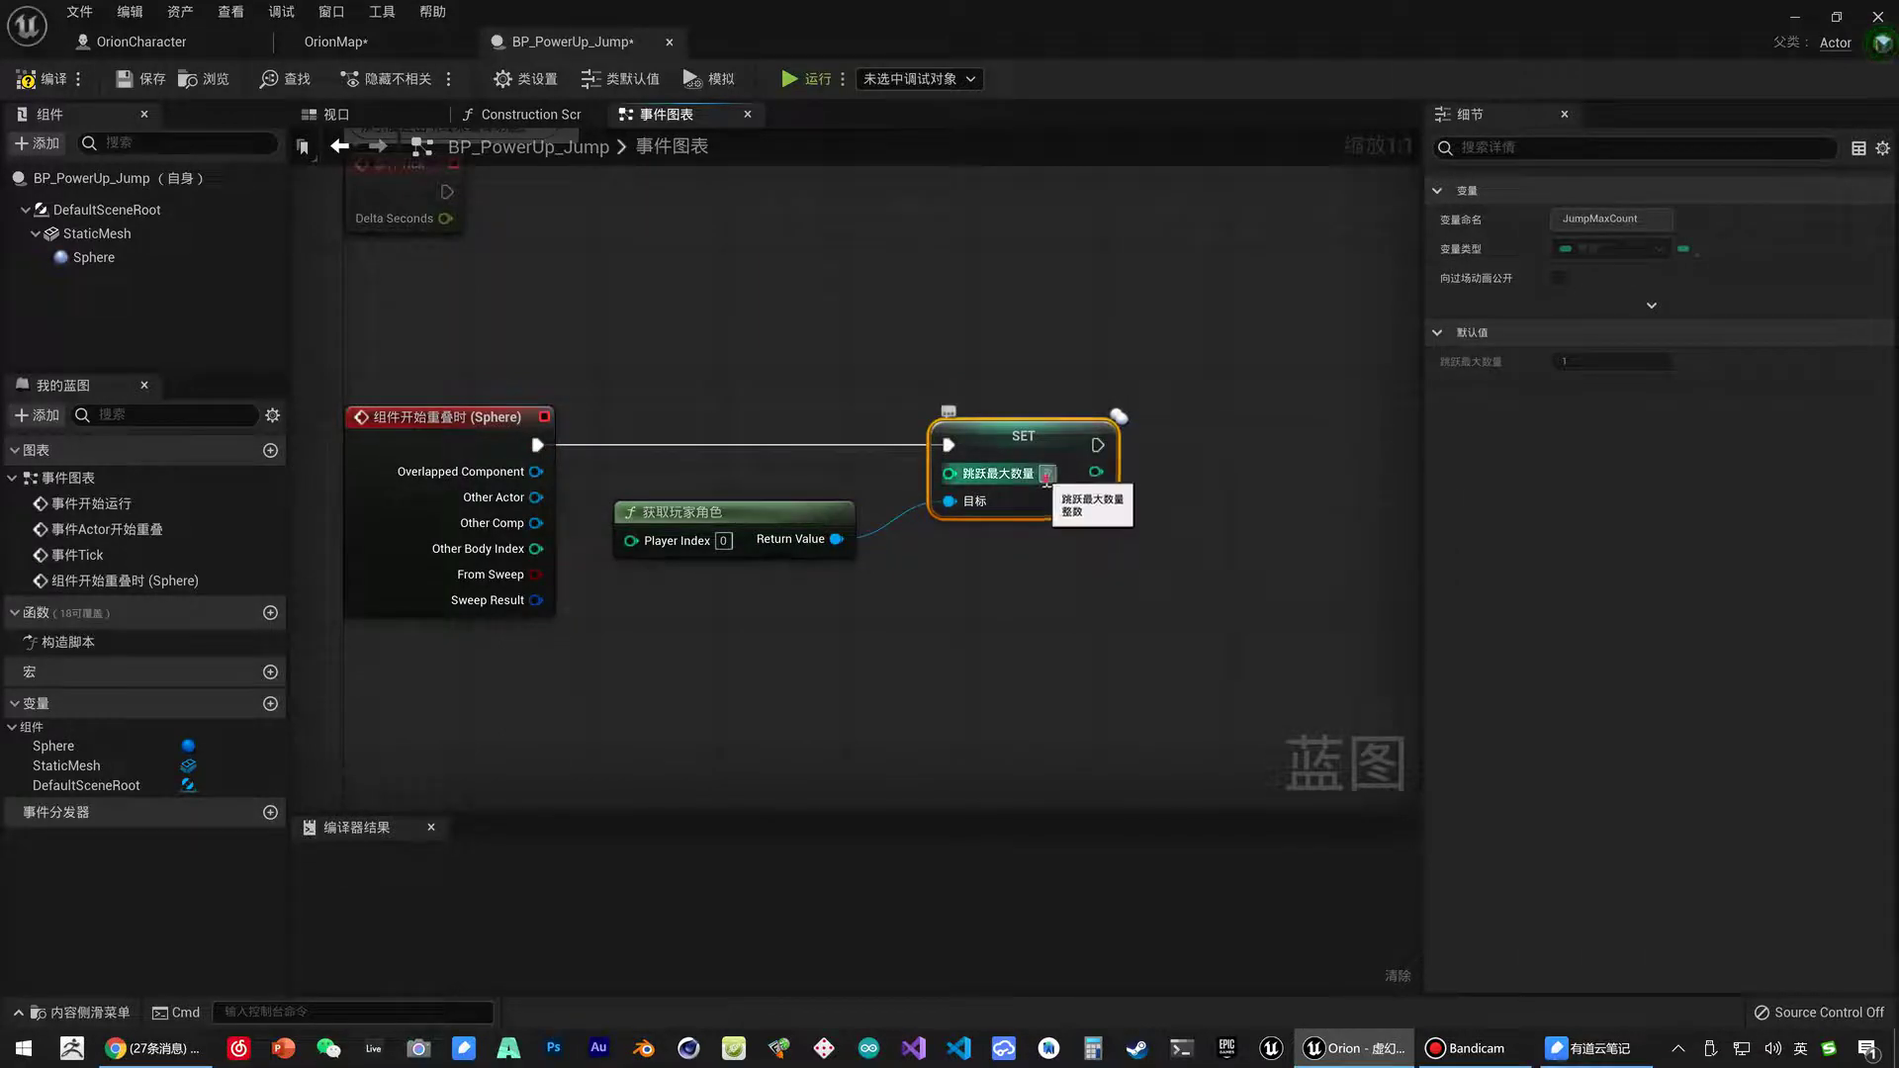
{"action": "left_click", "coordinate": [1104, 641]}
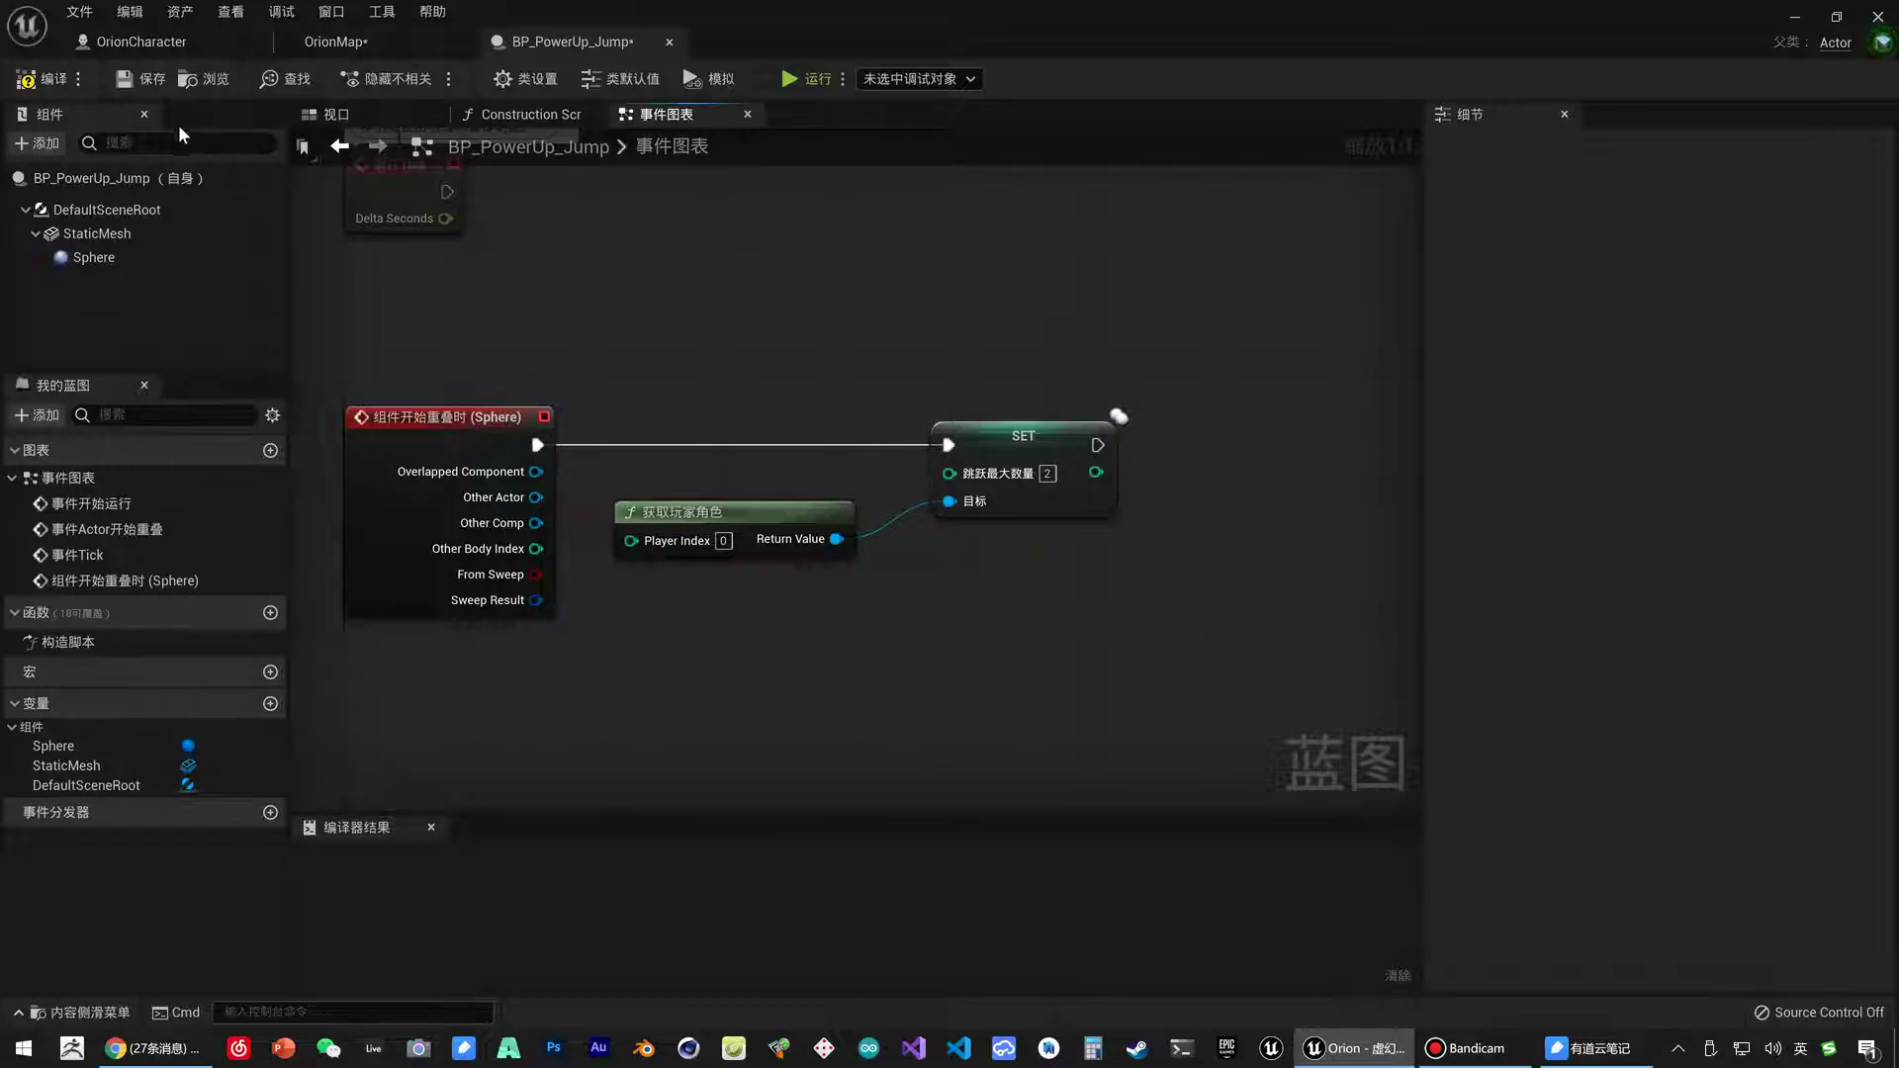
Save the BP_PowerUp_Jump blueprint.
{"action": "left_click", "coordinate": [336, 43]}
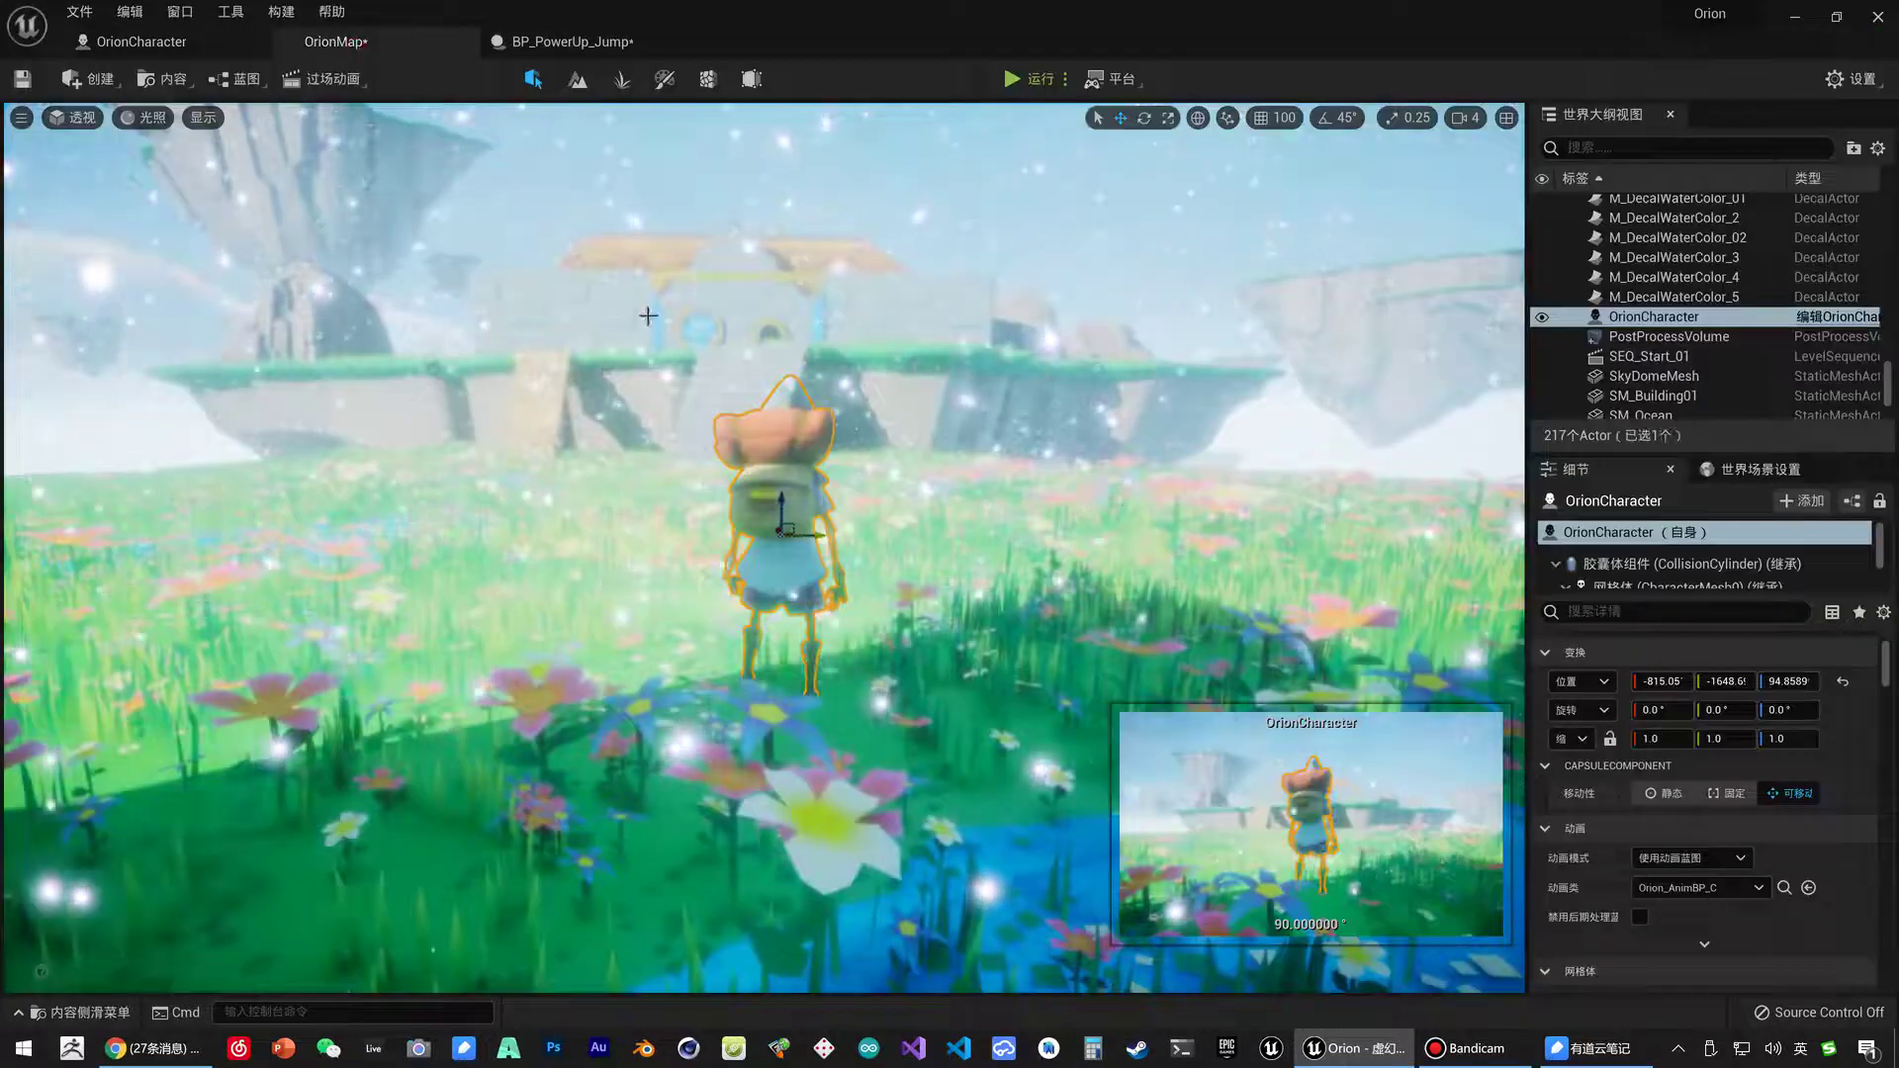
{"action": "left_click", "coordinate": [625, 46]}
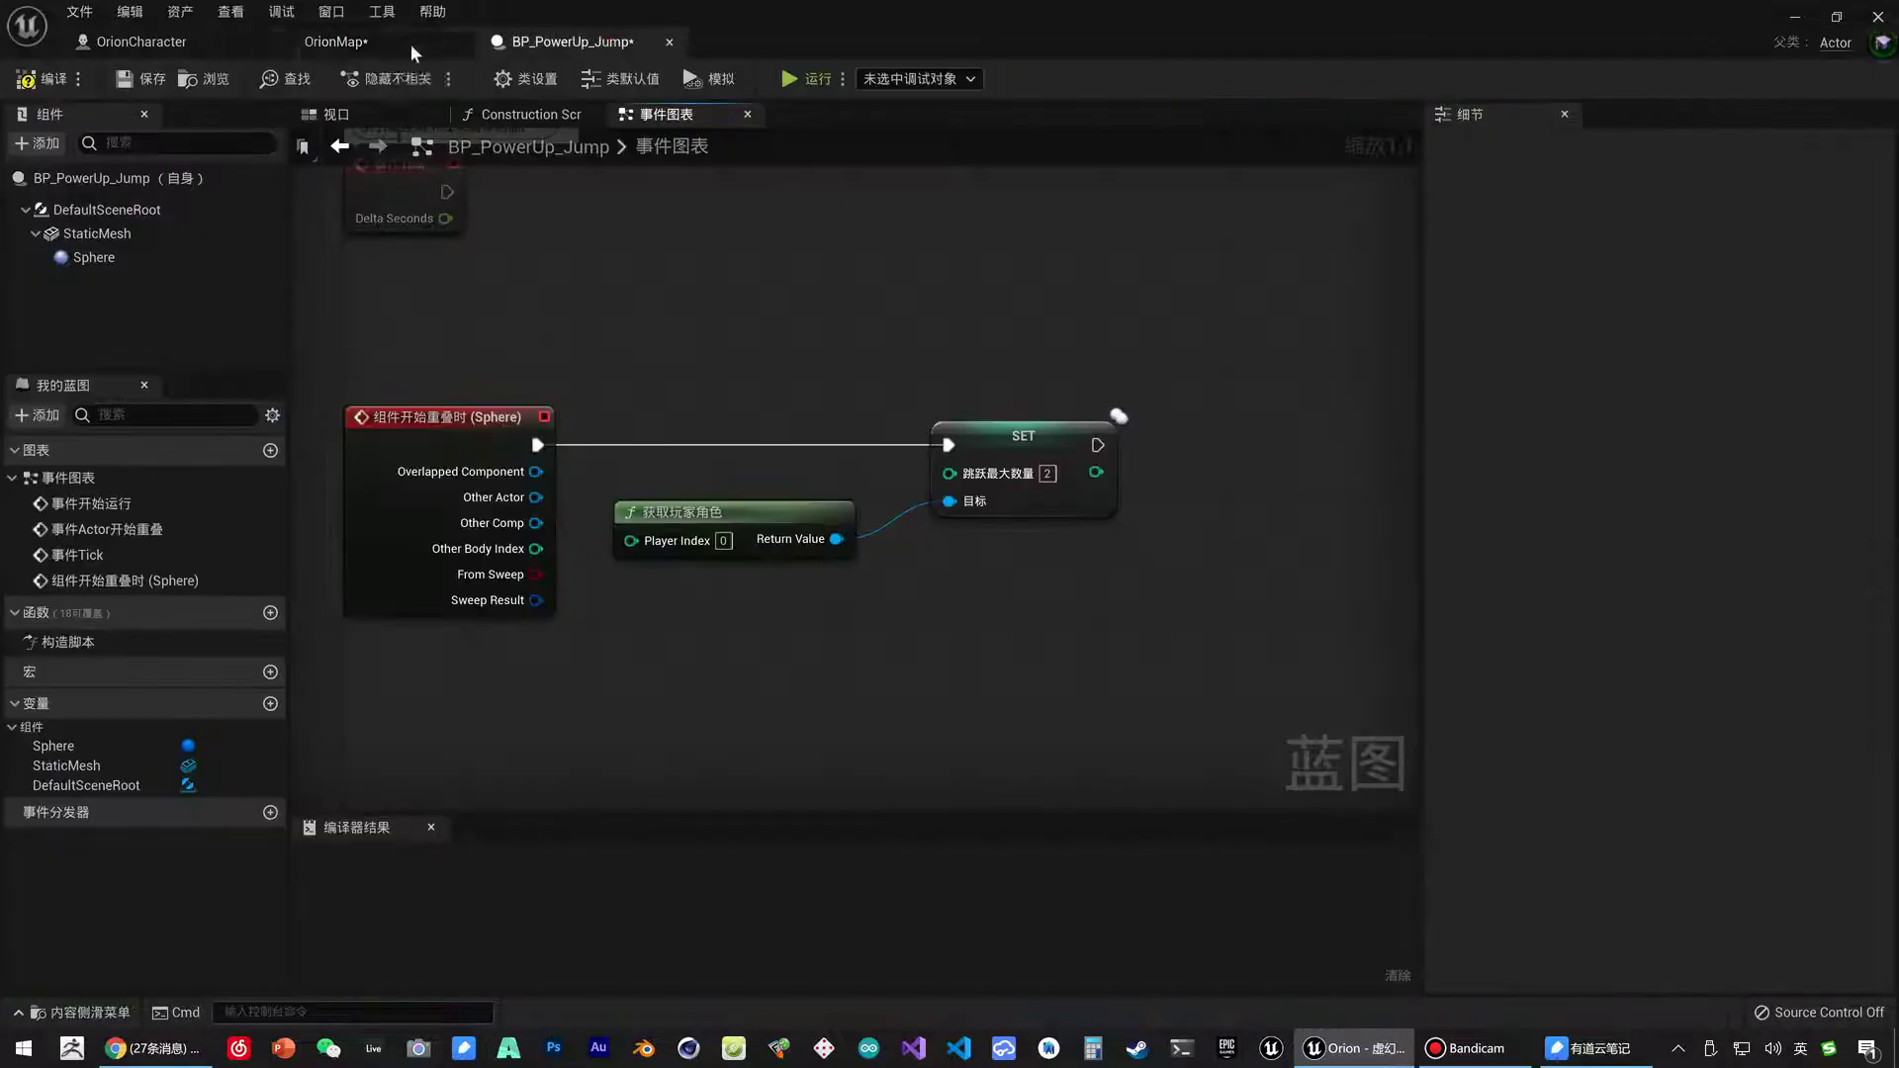
{"action": "left_click", "coordinate": [337, 42]}
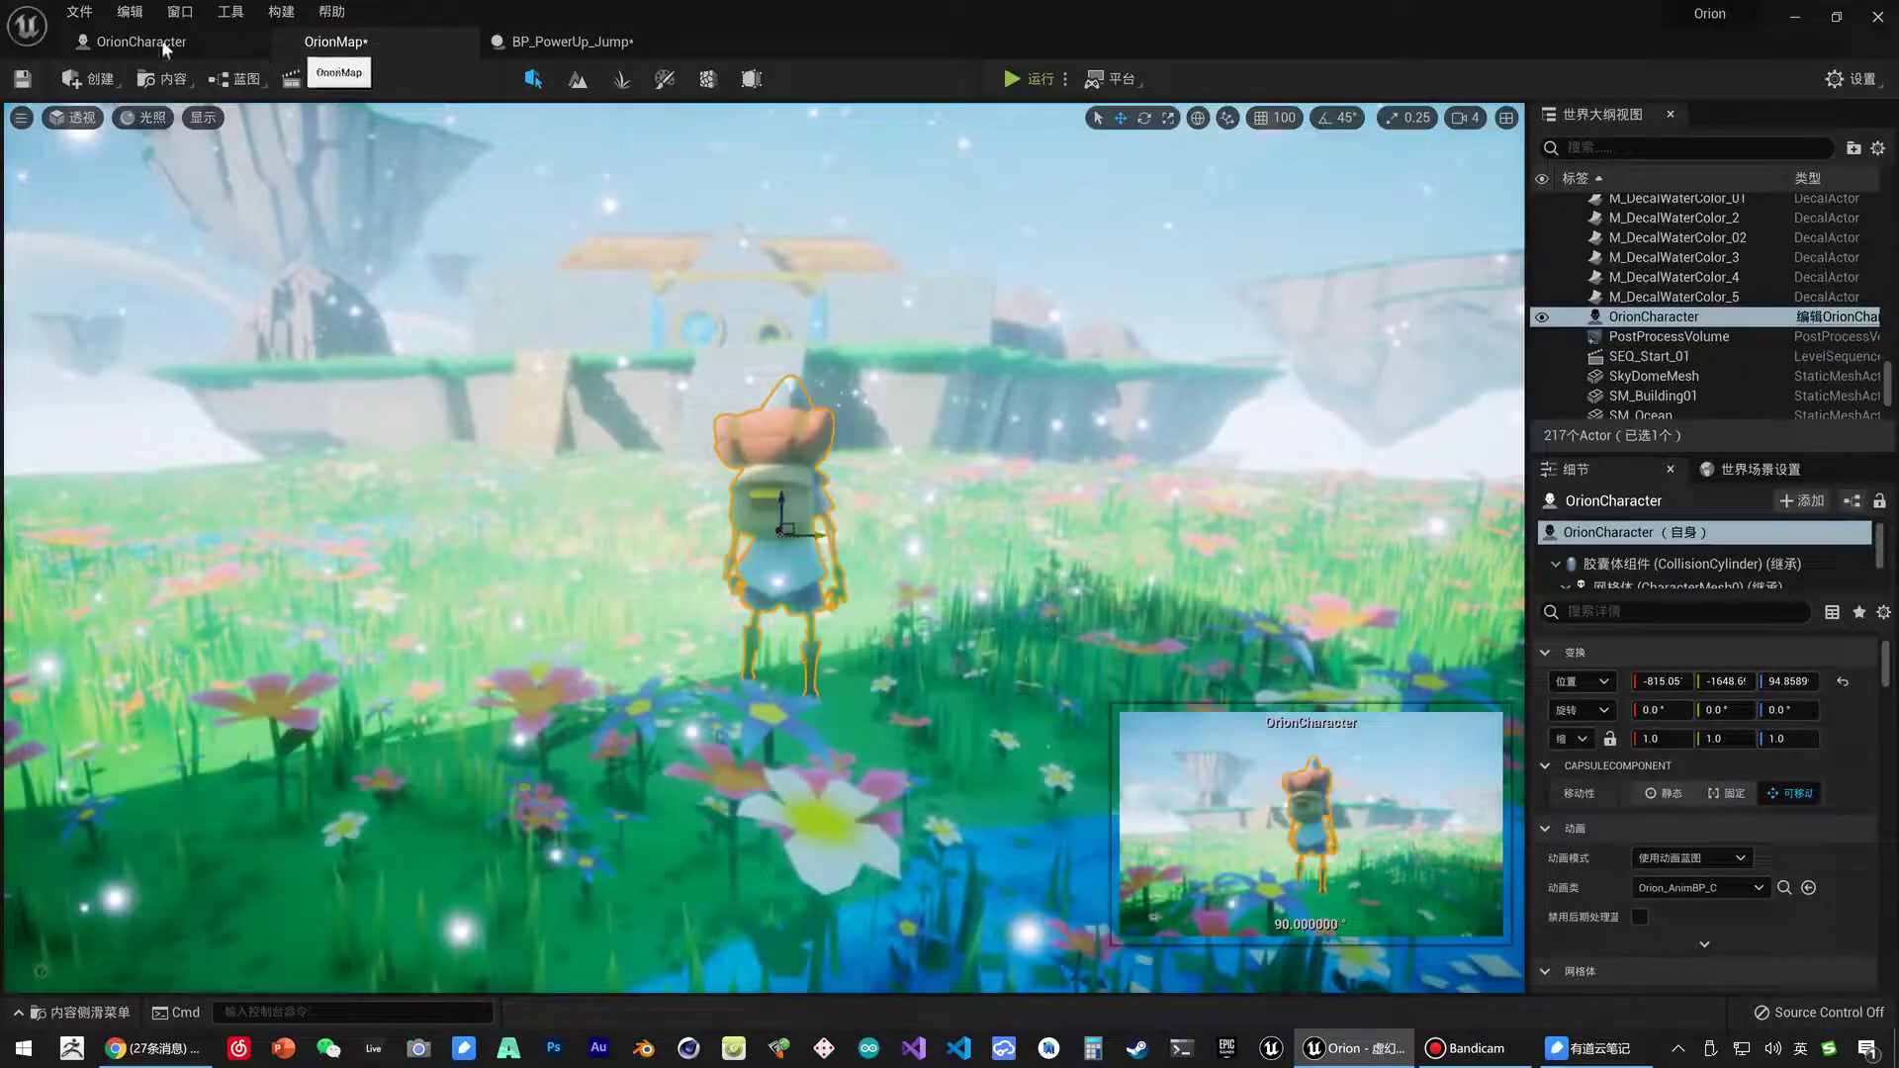
{"action": "left_click", "coordinate": [572, 37]}
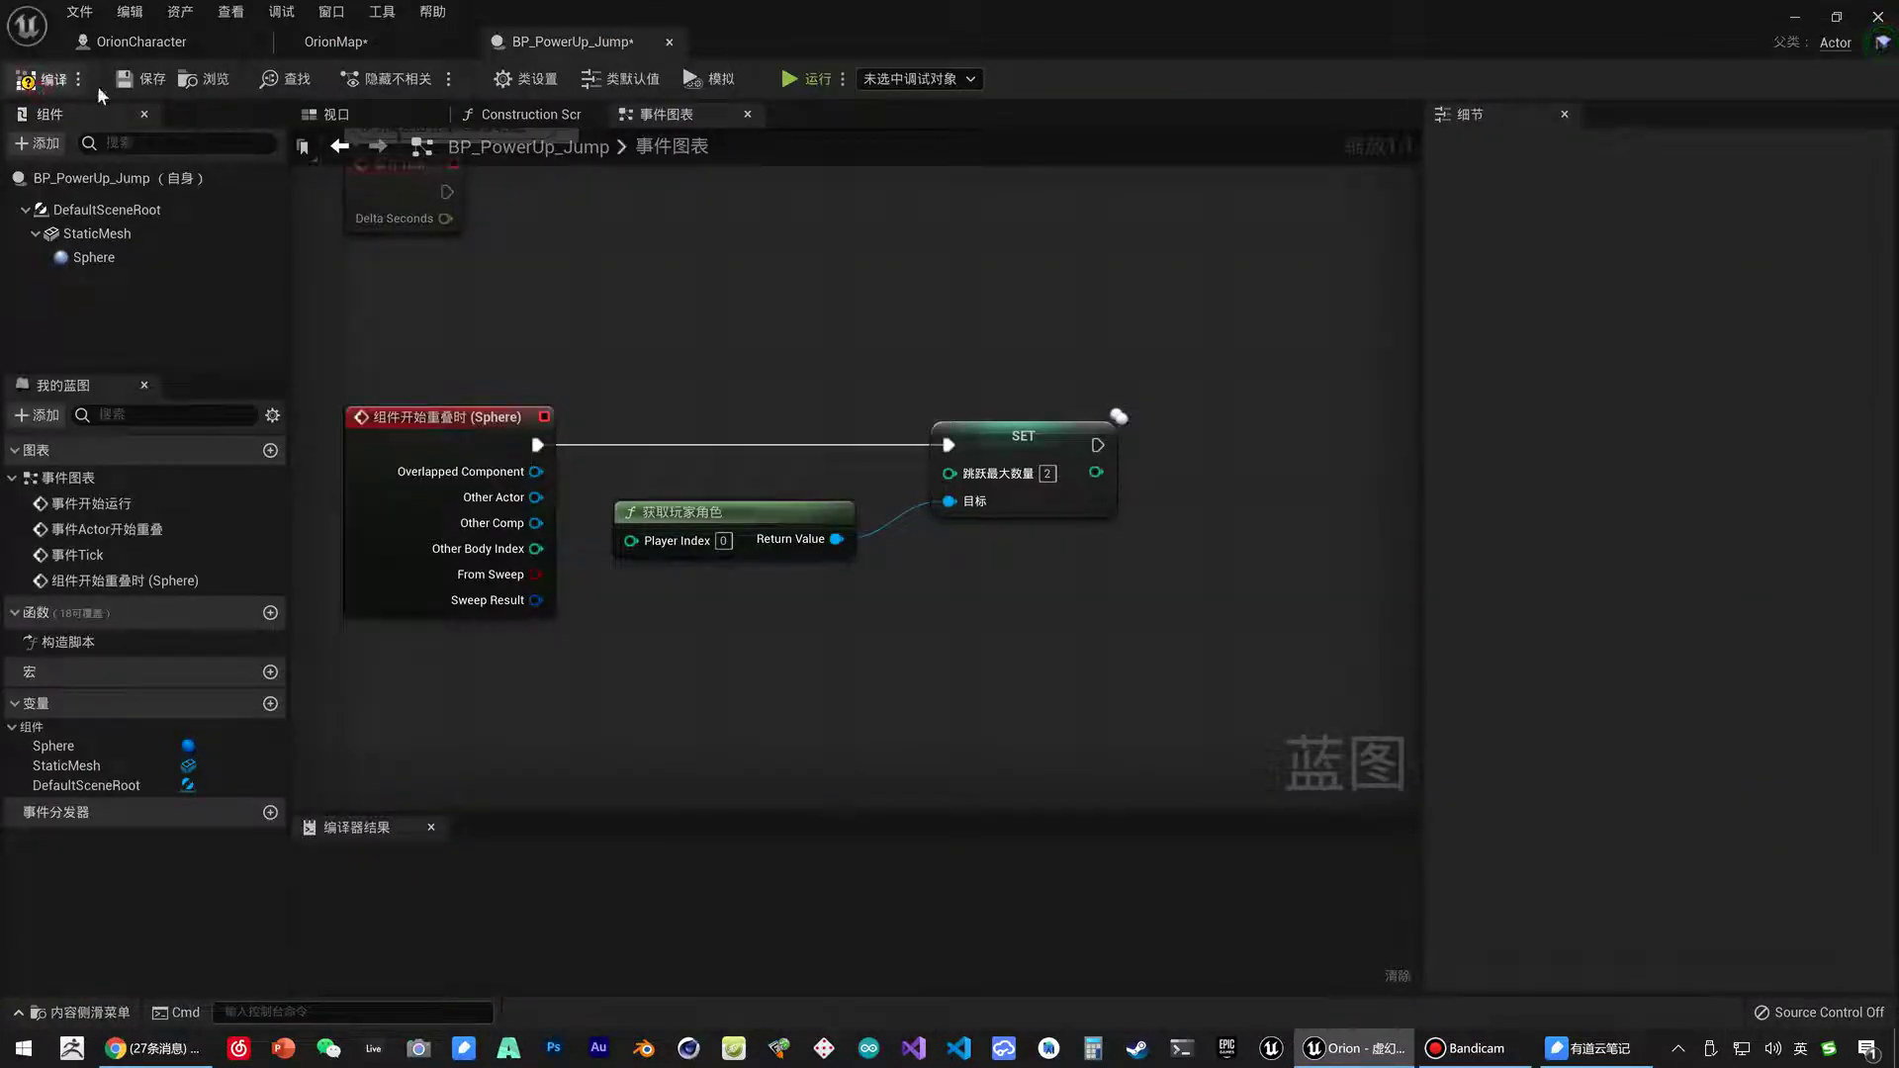
{"action": "left_click", "coordinate": [360, 52]}
Drag BP_PowerUp_Jump from _Orion/Blueprints into the OrionMap viewport beside the character.
{"action": "key", "text": "ctrl+space"}
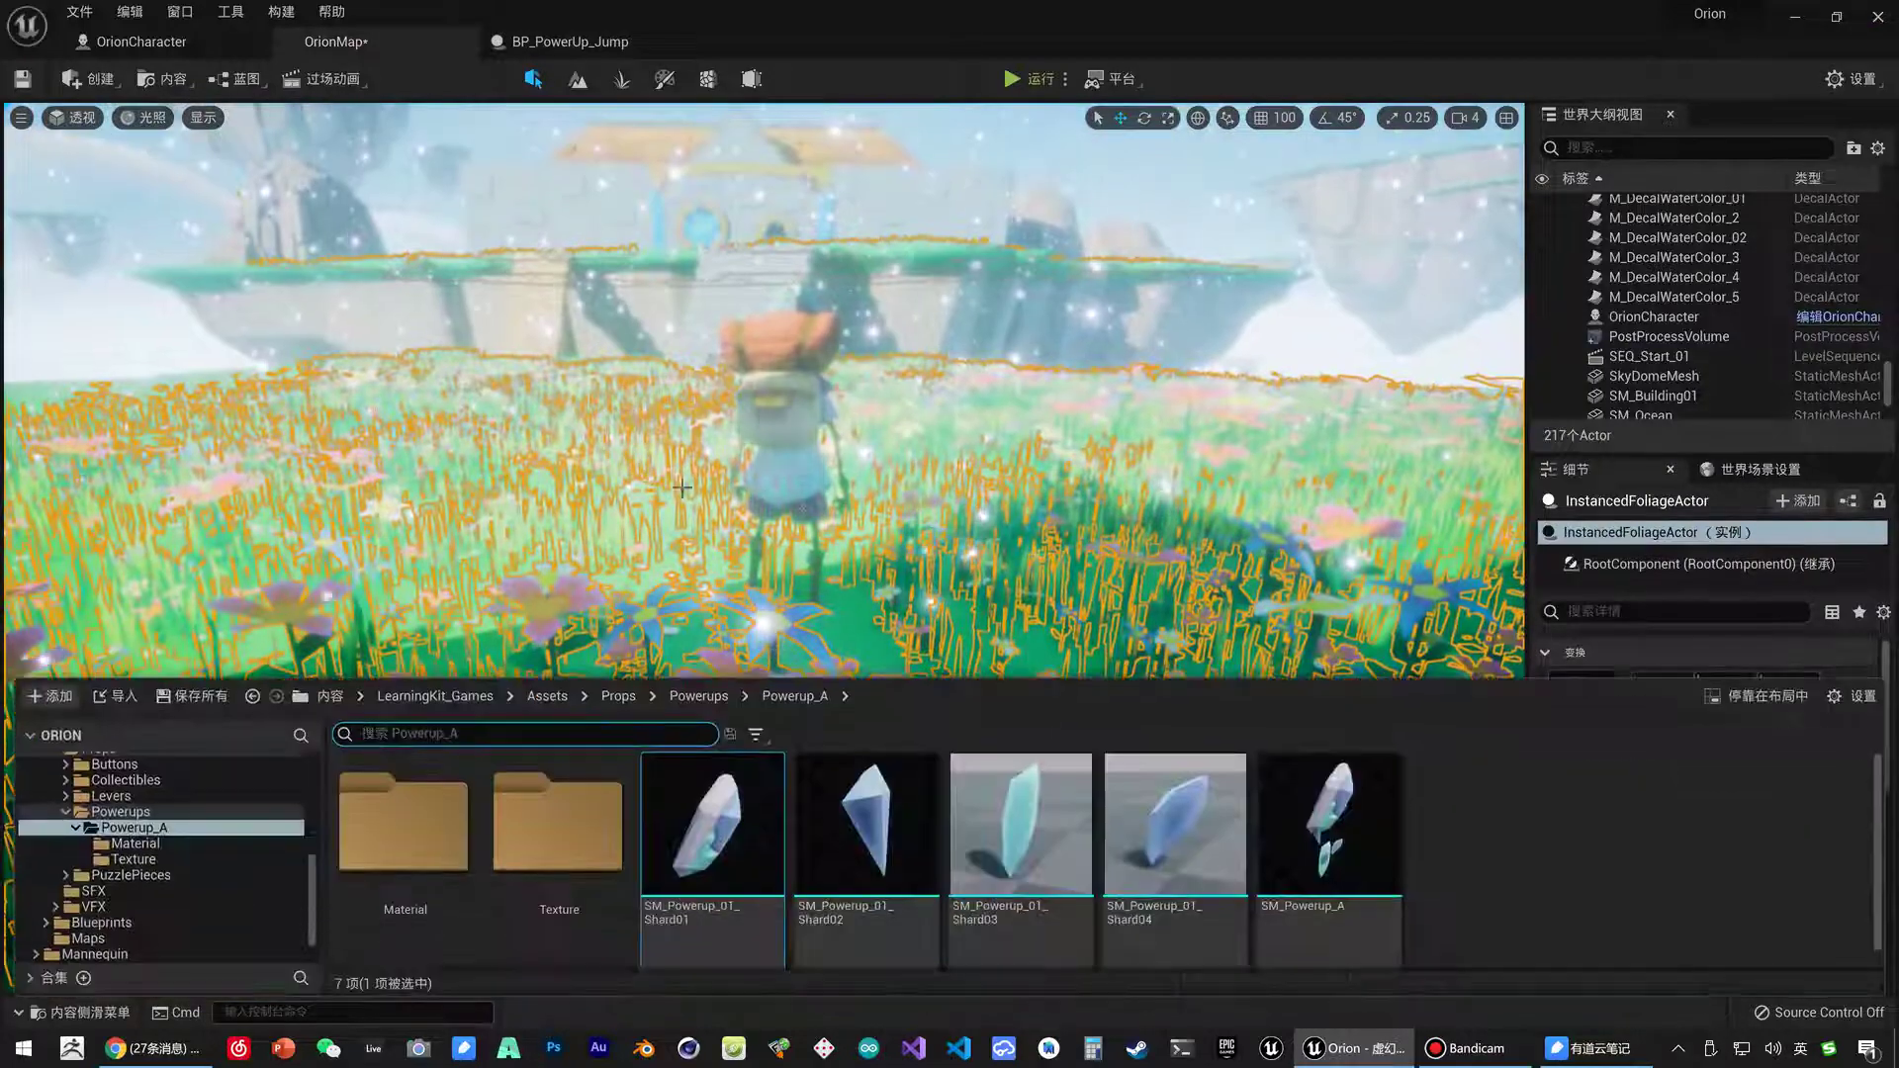
{"action": "scroll", "coordinate": [229, 842], "scroll_direction": "up", "scroll_amount": 5}
{"action": "scroll", "coordinate": [198, 845], "scroll_direction": "up", "scroll_amount": 5}
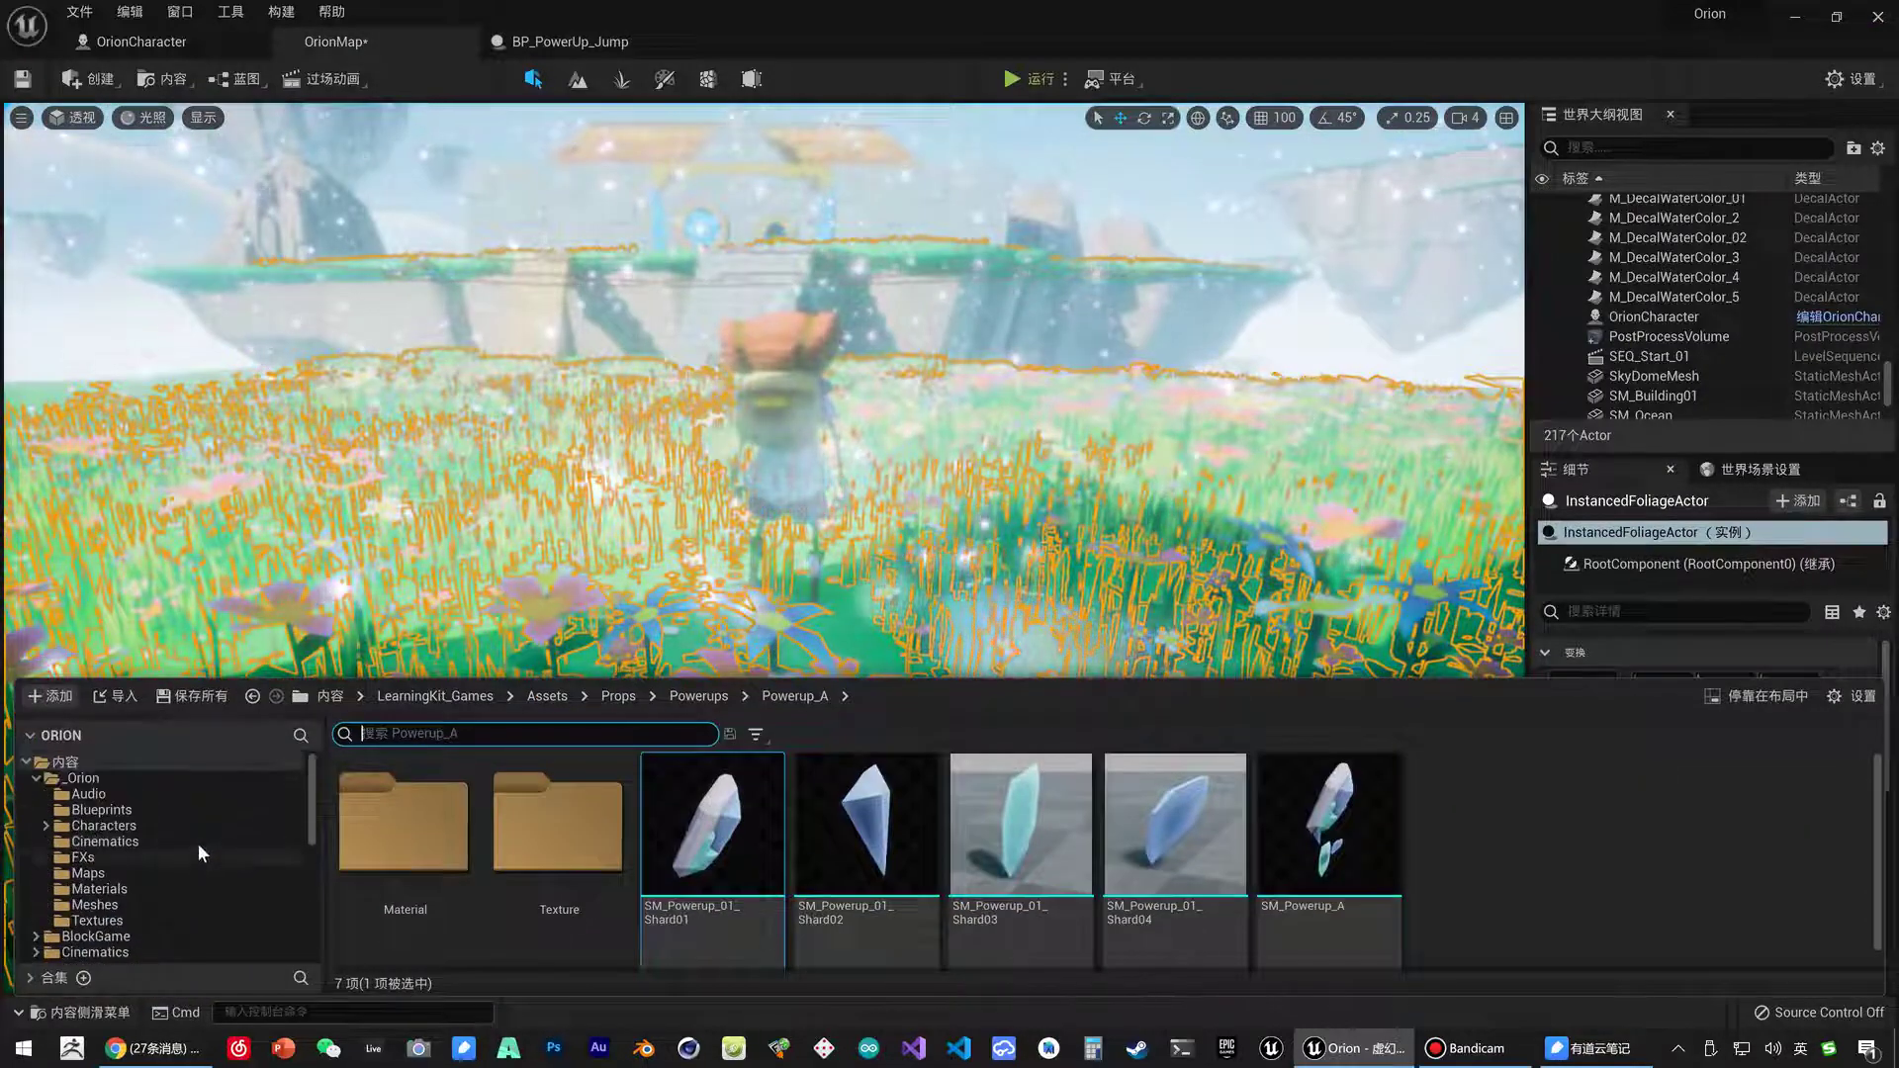
{"action": "left_click", "coordinate": [99, 811]}
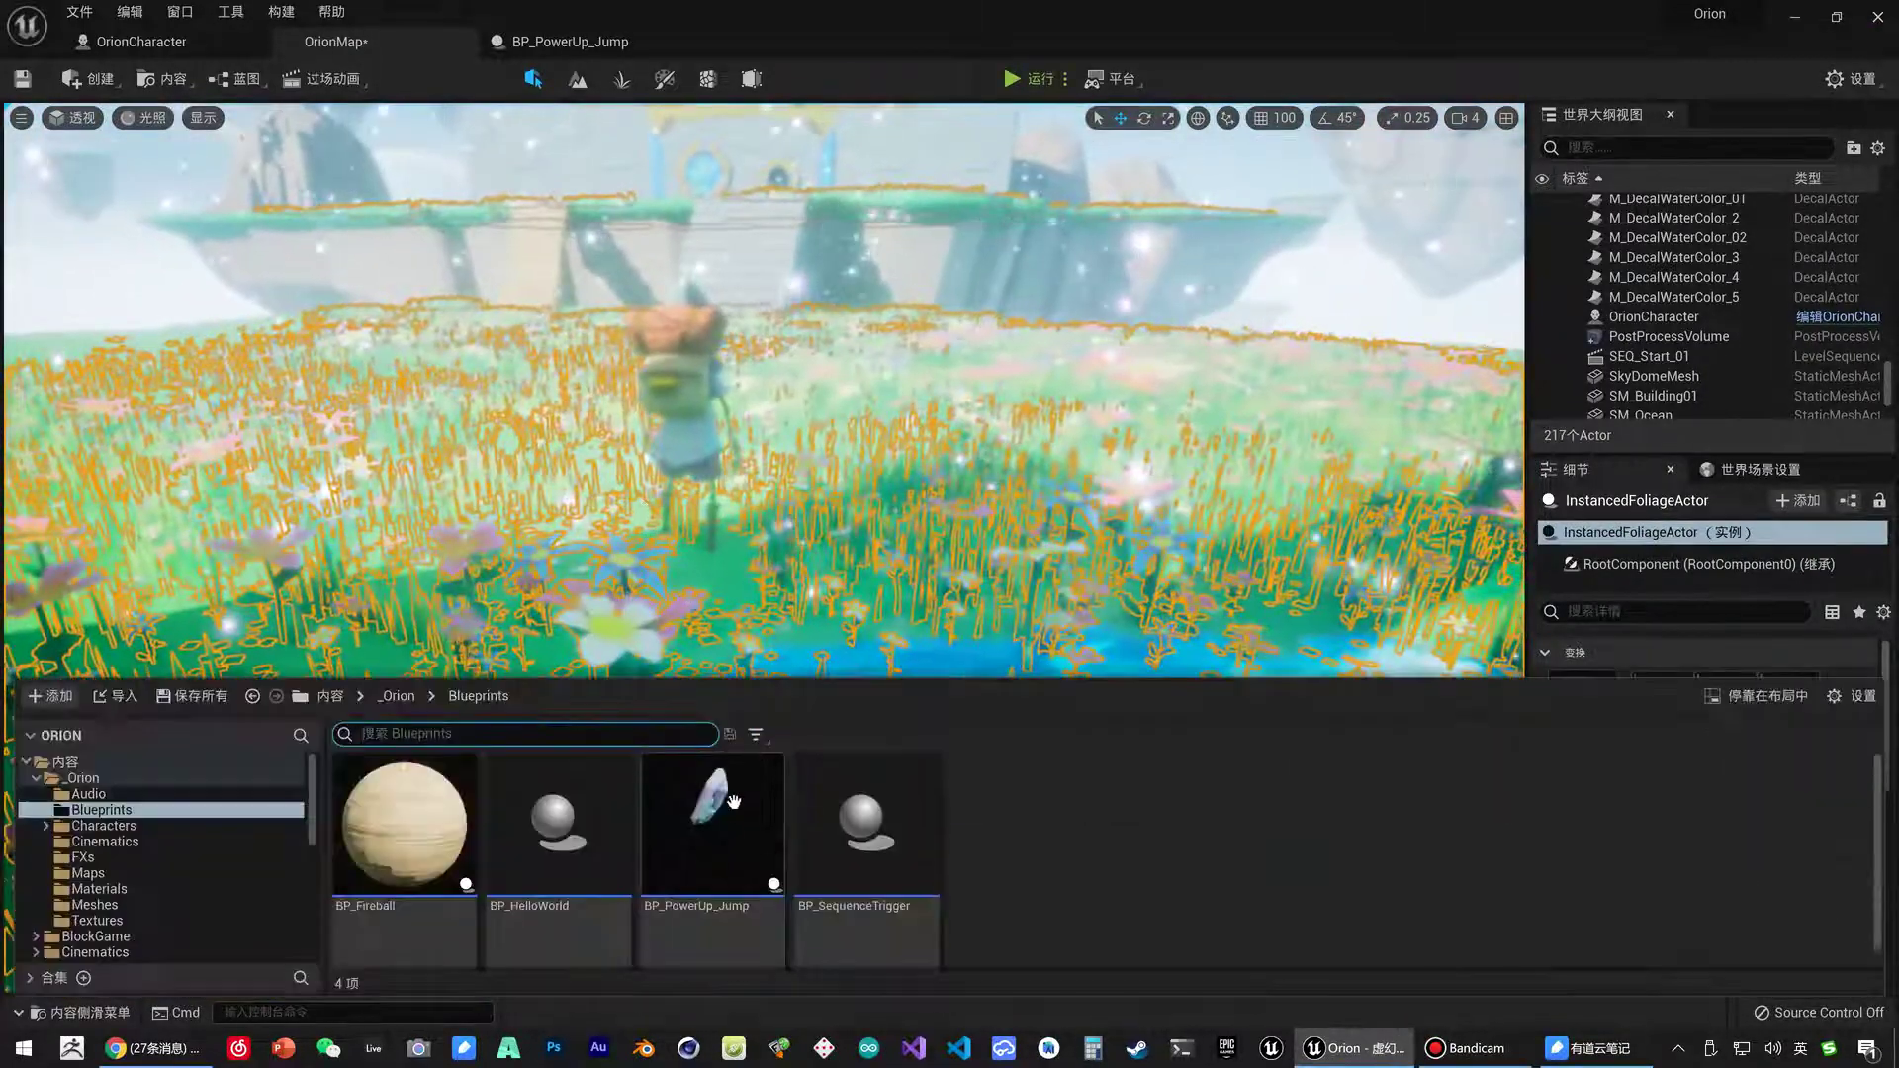
{"action": "left_click_drag", "start_coordinate": [733, 802], "coordinate": [1056, 562]}
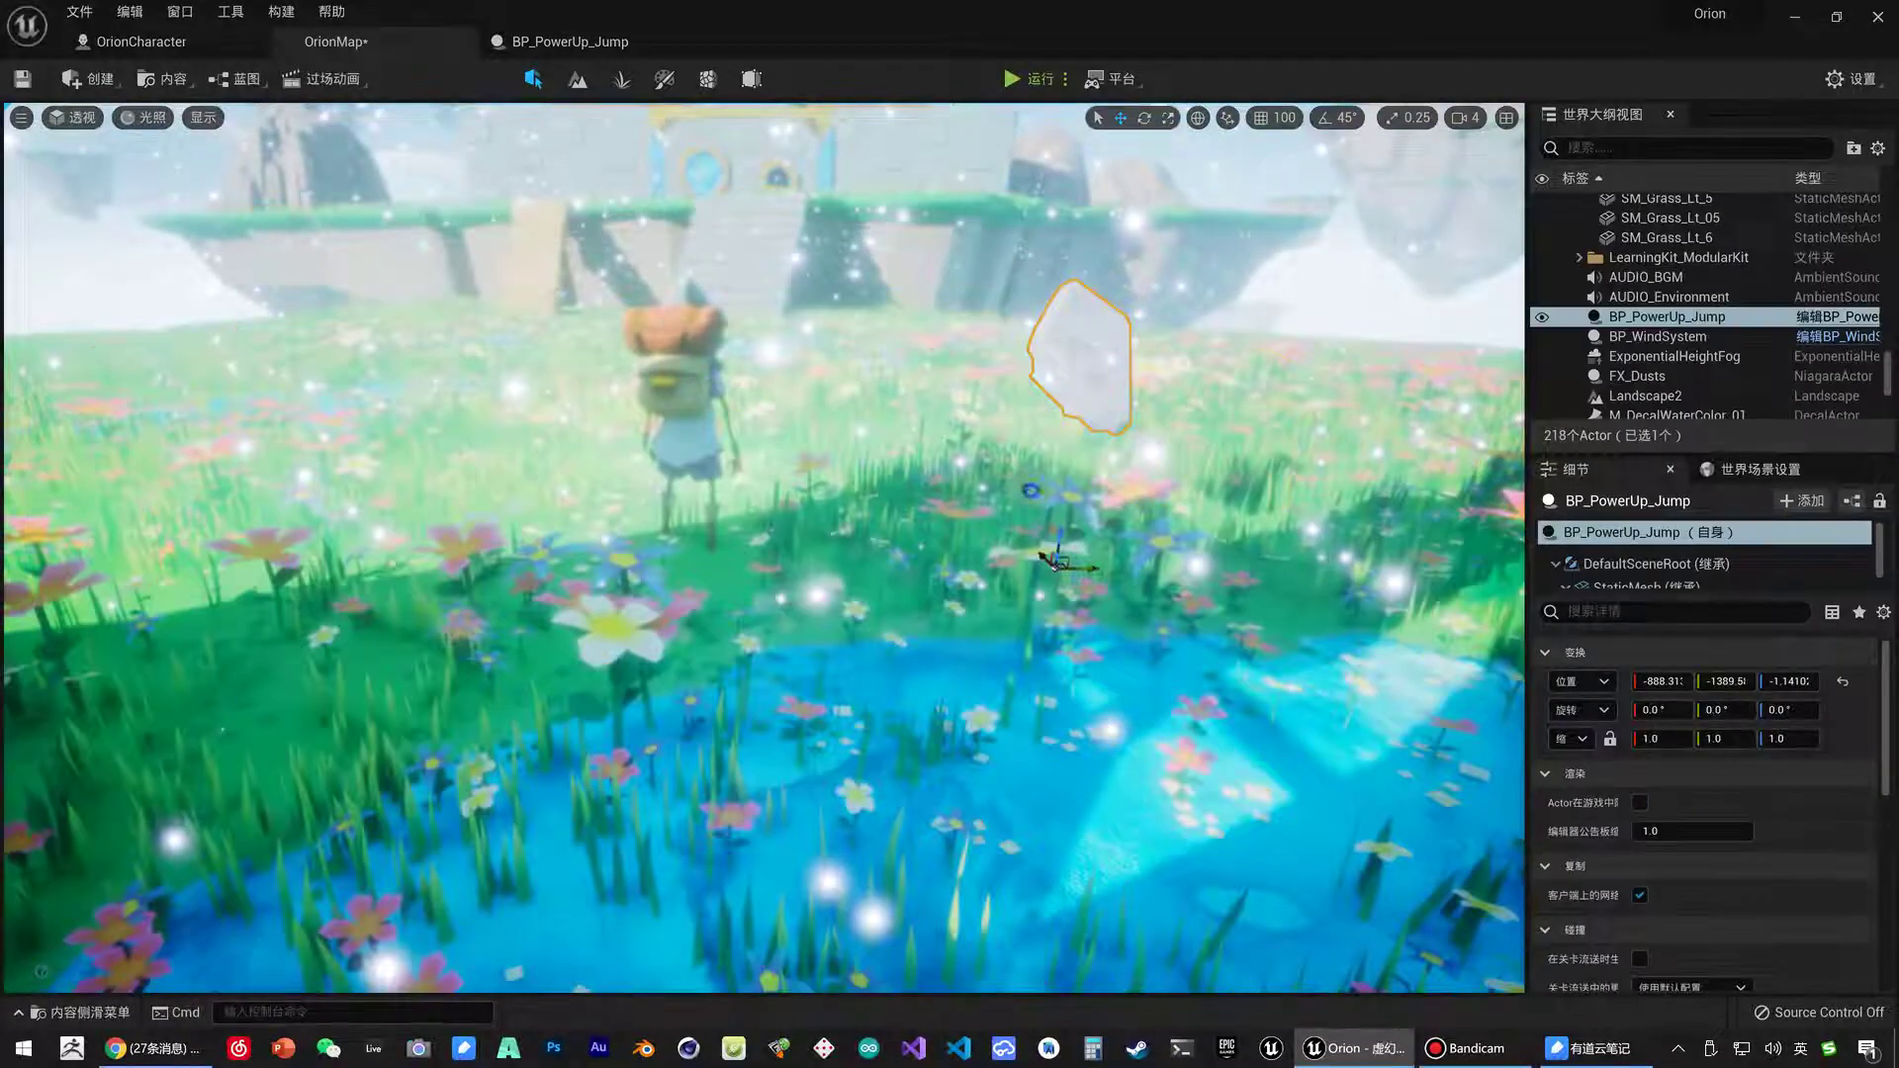
Reposition the jump power-up in the level near the character.
{"action": "right_click_drag", "start_coordinate": [1056, 562], "coordinate": [687, 495]}
{"action": "mouse_move", "coordinate": [687, 495]}
{"action": "left_mouse_down"}
{"action": "mouse_move", "coordinate": [1363, 539]}
{"action": "mouse_move", "coordinate": [1182, 539]}
{"action": "left_mouse_up"}
{"action": "right_click_drag", "start_coordinate": [1182, 540], "coordinate": [1305, 515]}
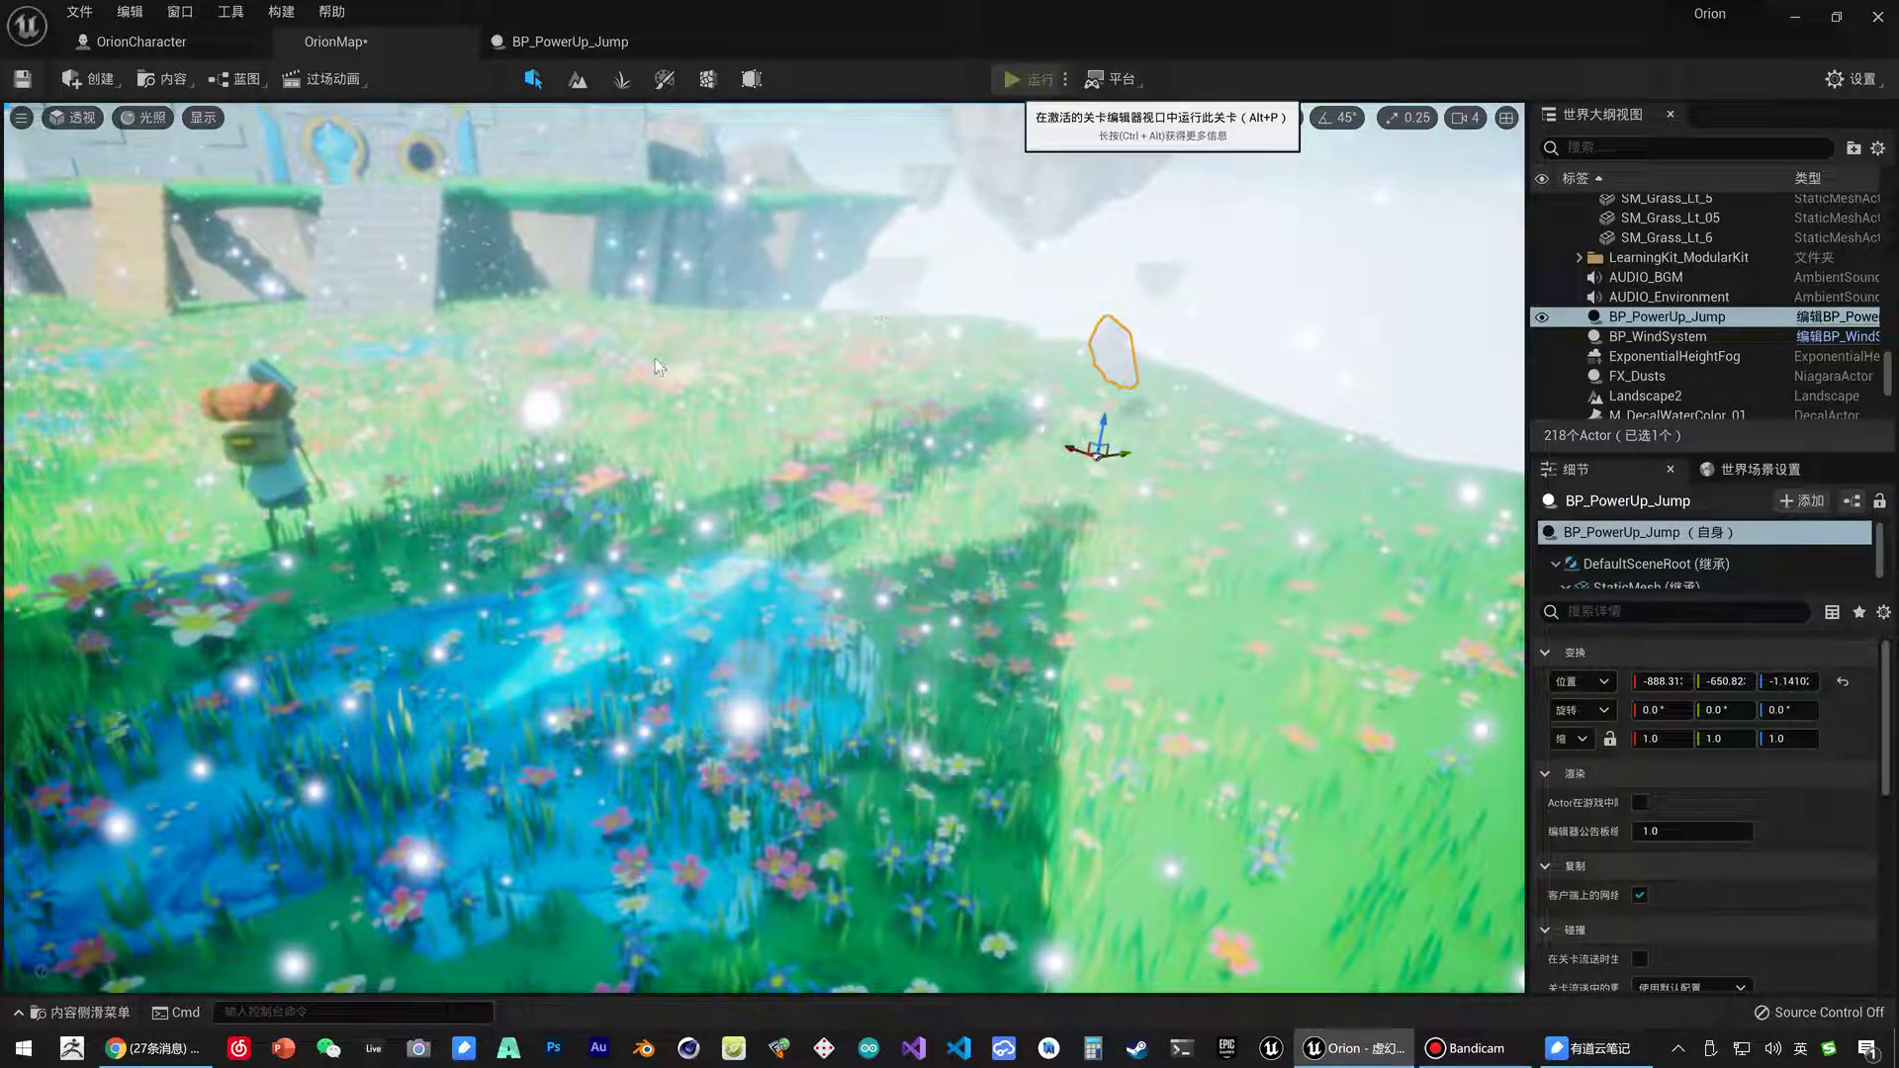
Playtest the level with Alt+P, stop it, and return to the BP_PowerUp_Jump graph.
{"action": "key", "text": "alt+p"}
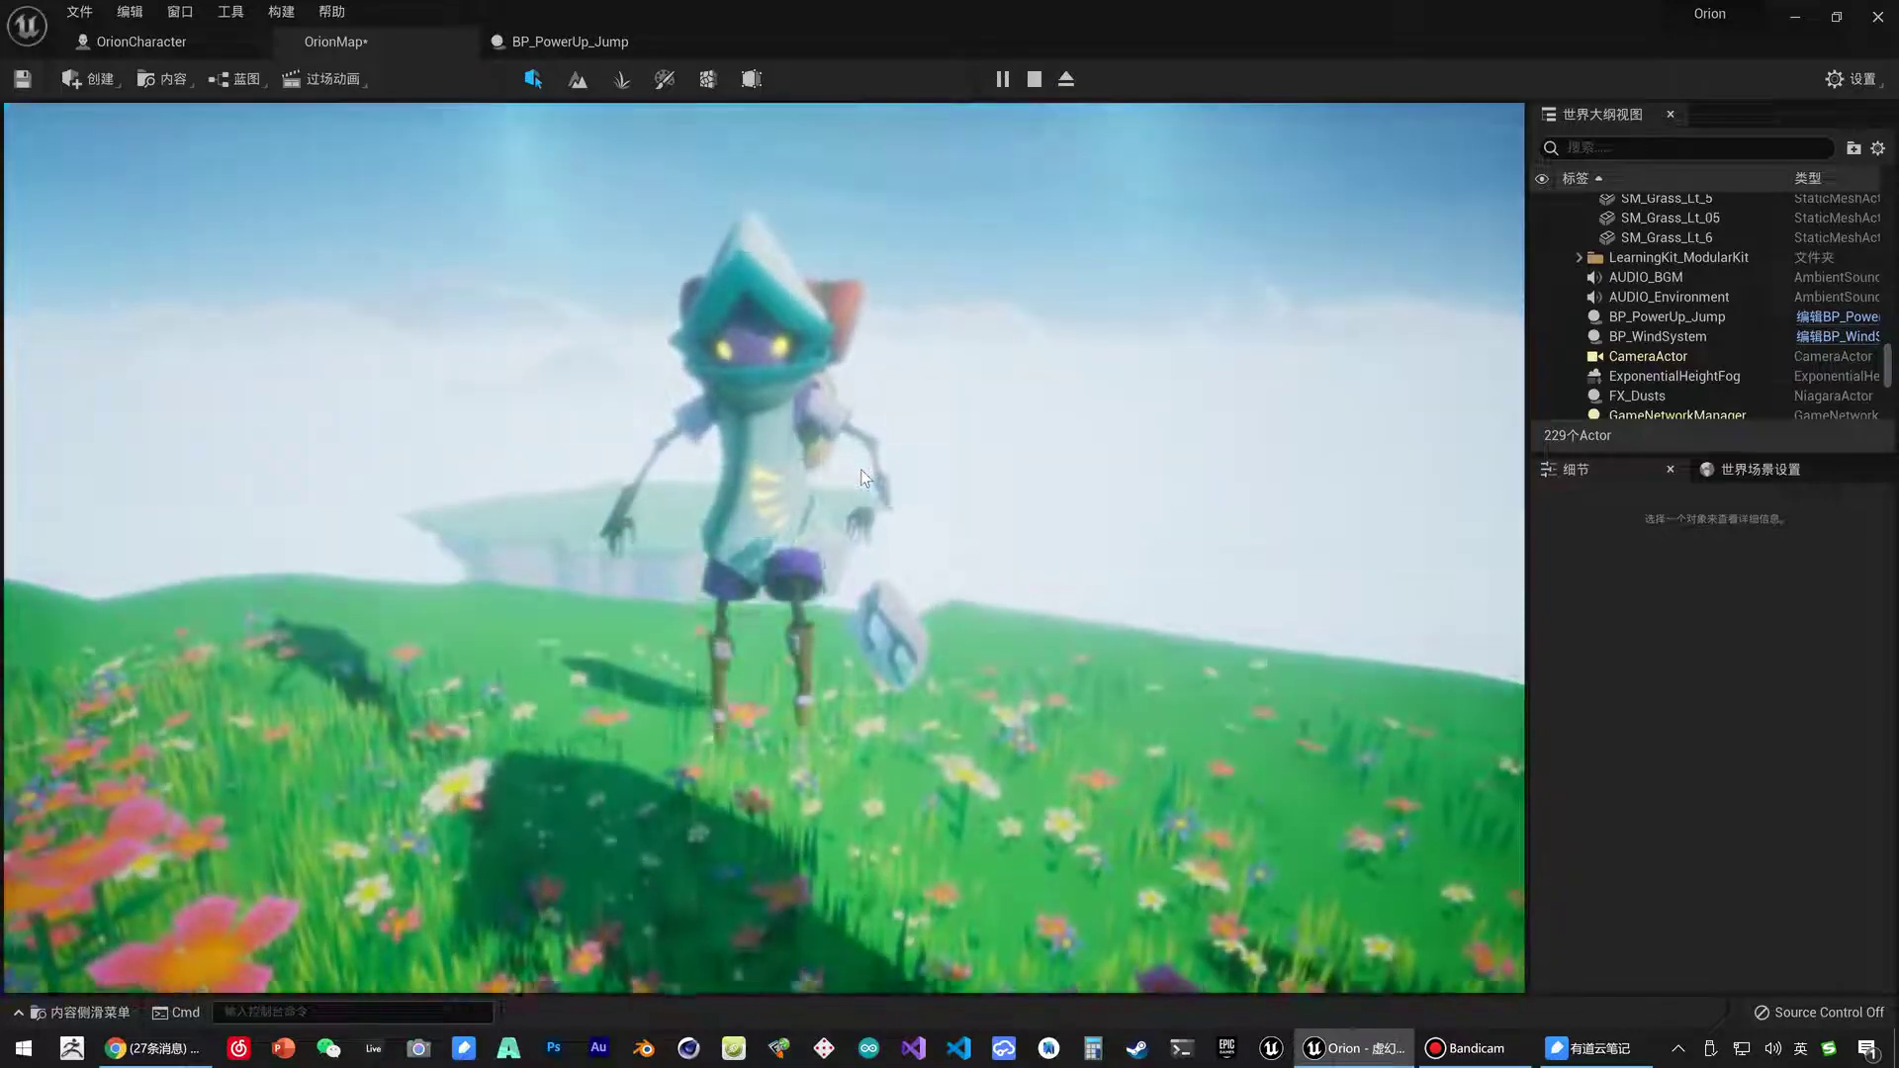
{"action": "key", "text": "Escape"}
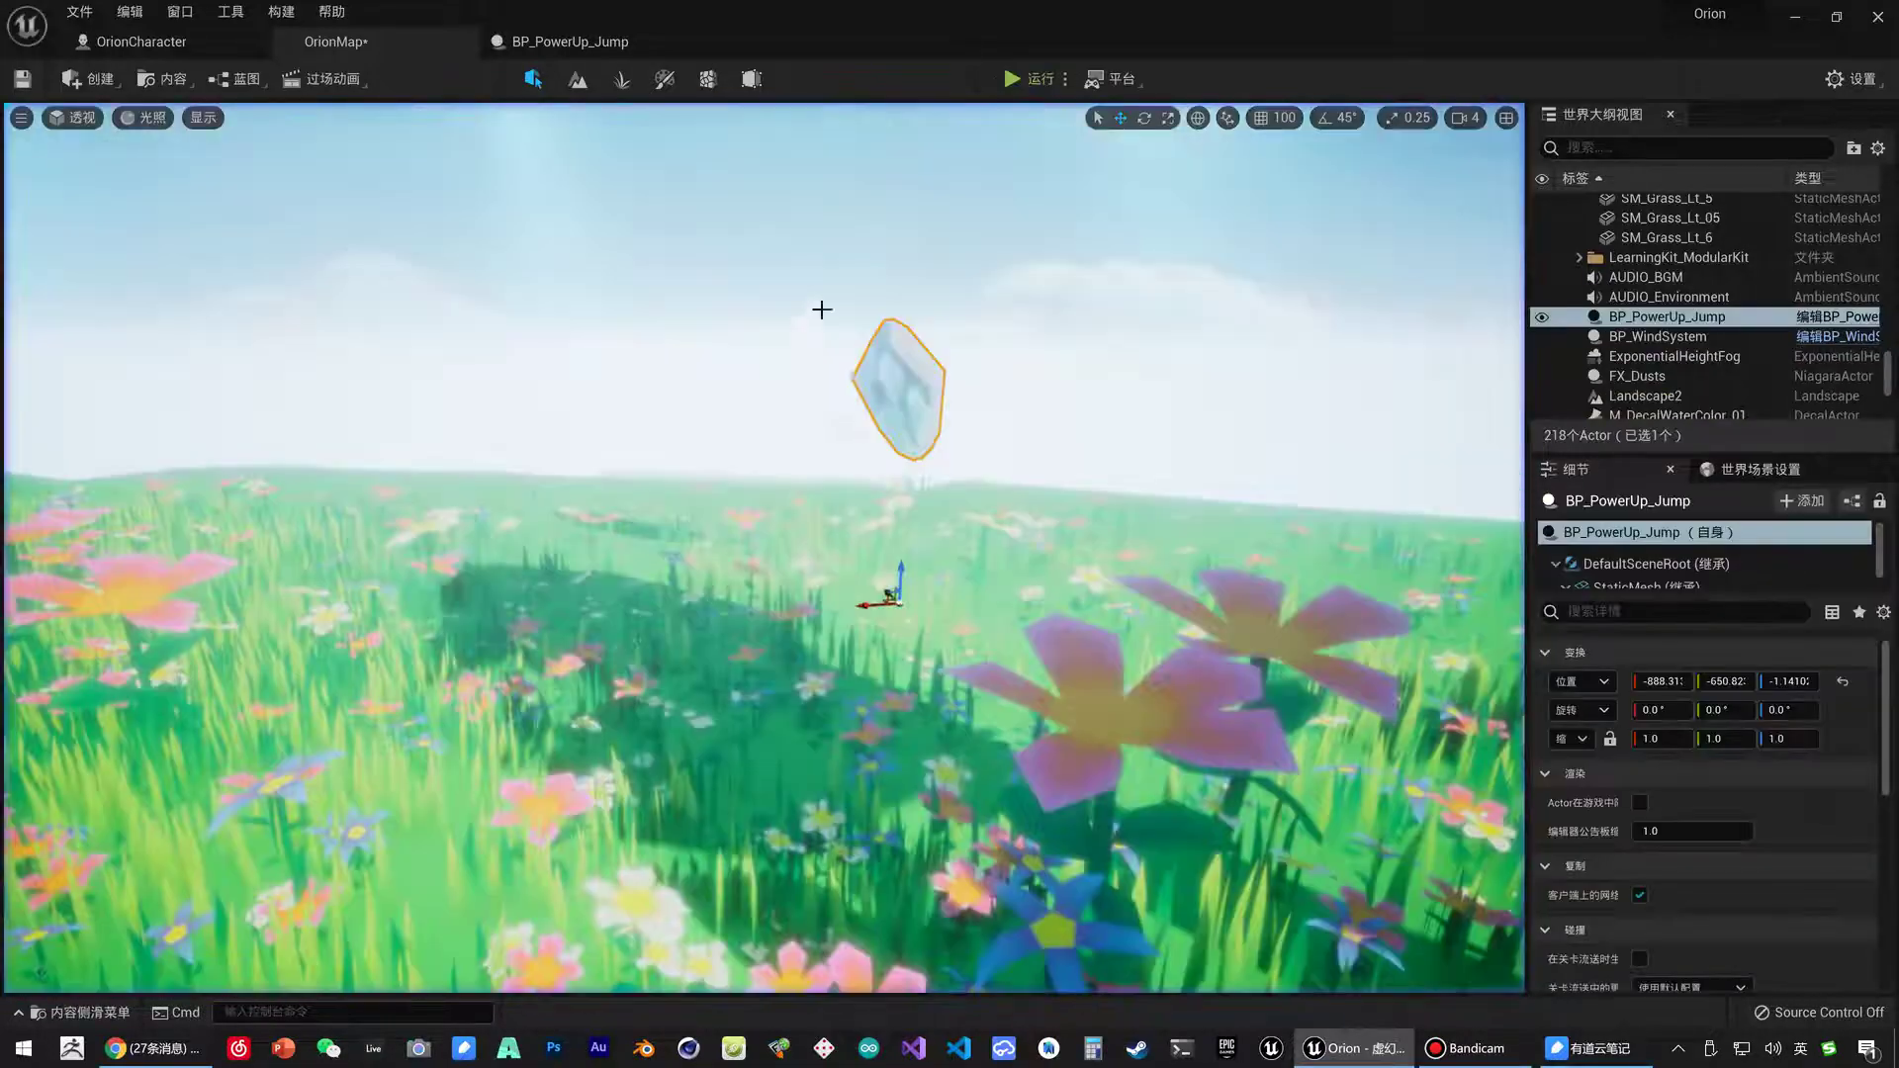
{"action": "left_click", "coordinate": [566, 42]}
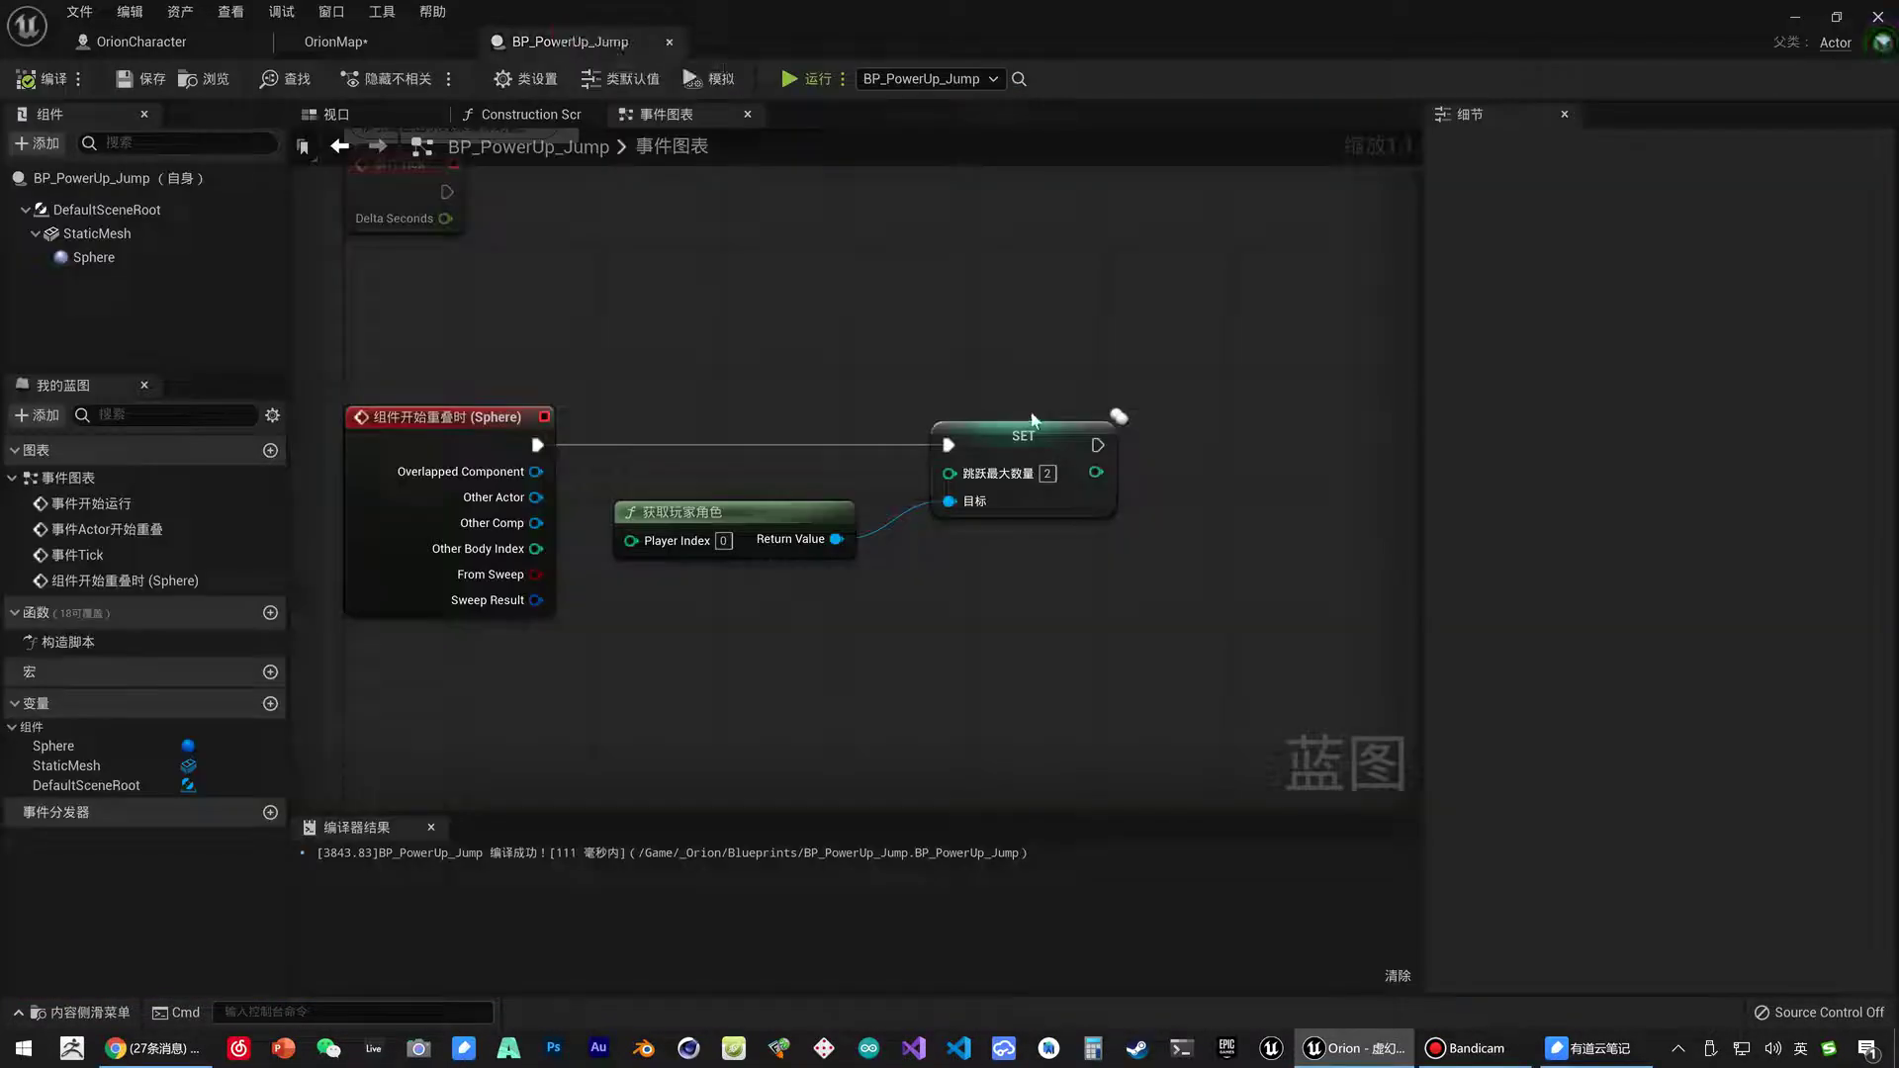
Add a Destroy Actor node after the SET node and compile BP_PowerUp_Jump.
{"action": "left_click_drag", "start_coordinate": [1173, 446], "coordinate": [1172, 447]}
{"action": "type", "text": "des"}
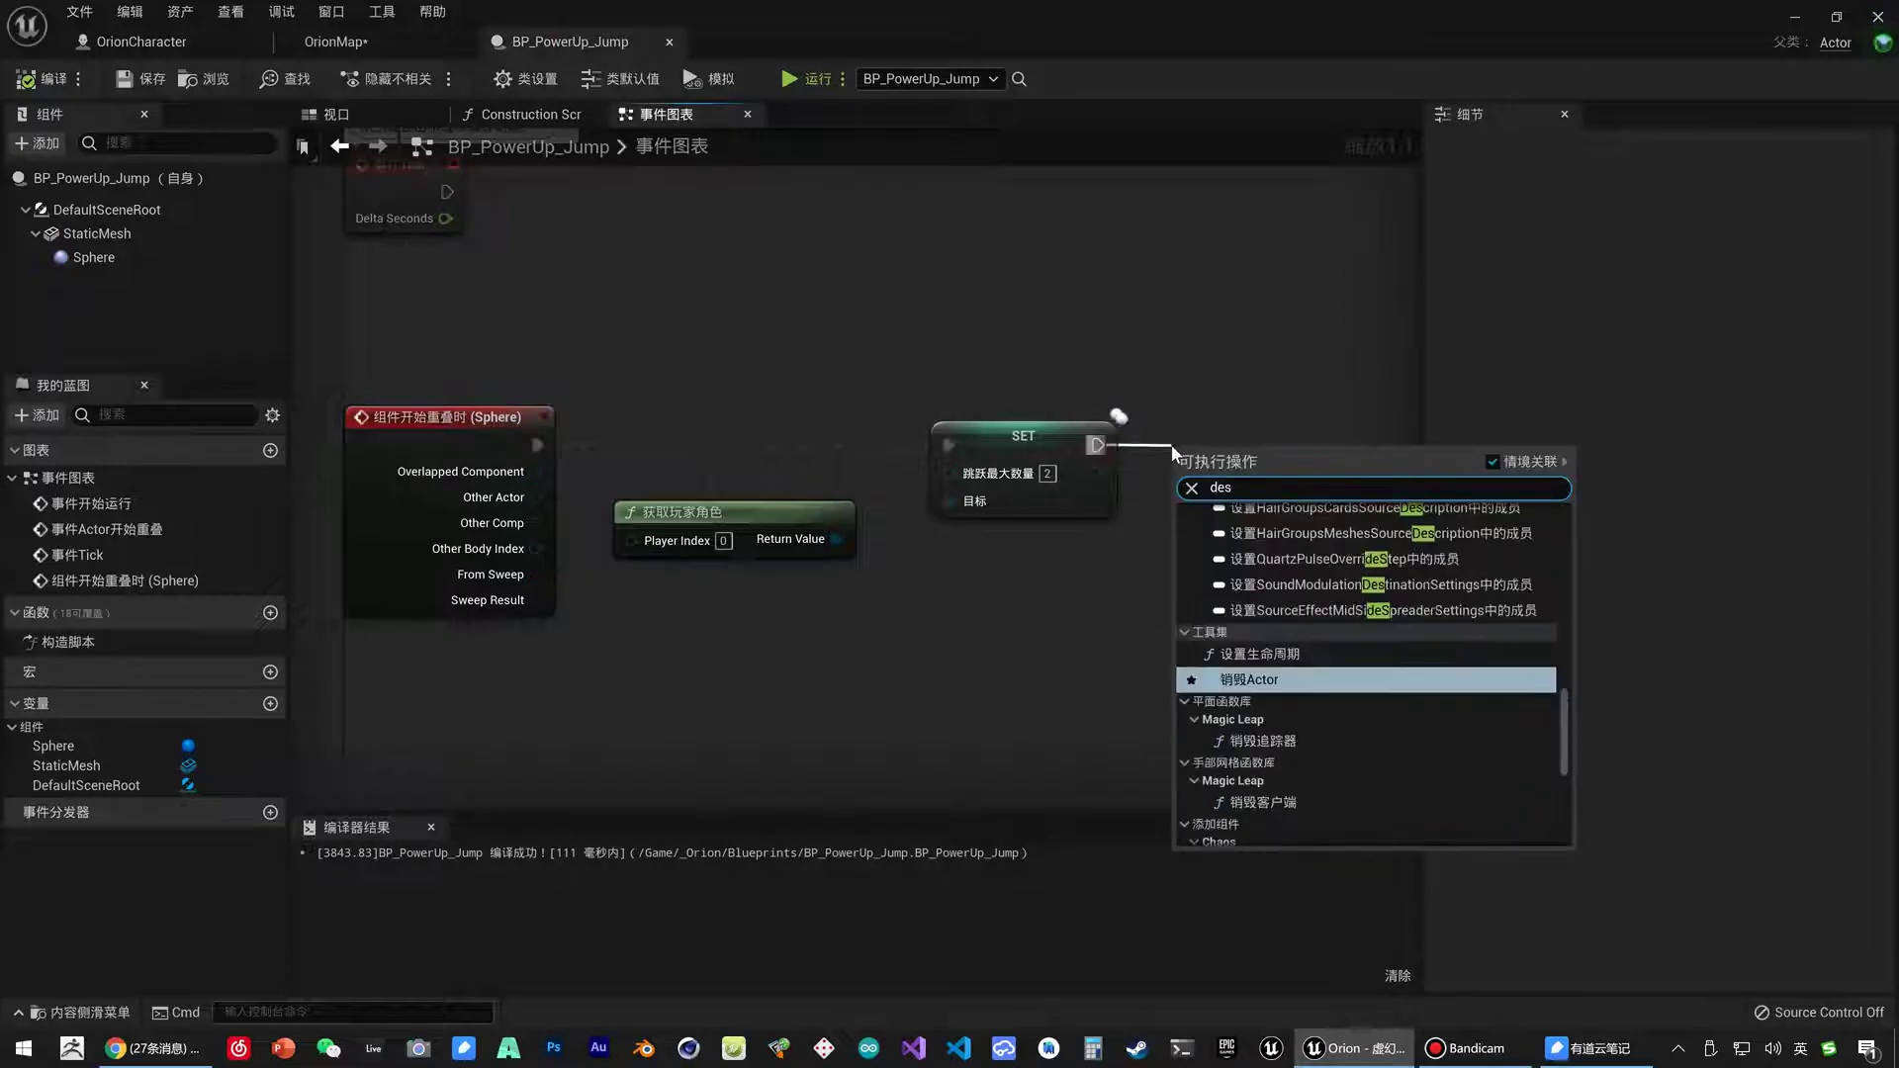
{"action": "key", "text": "Return"}
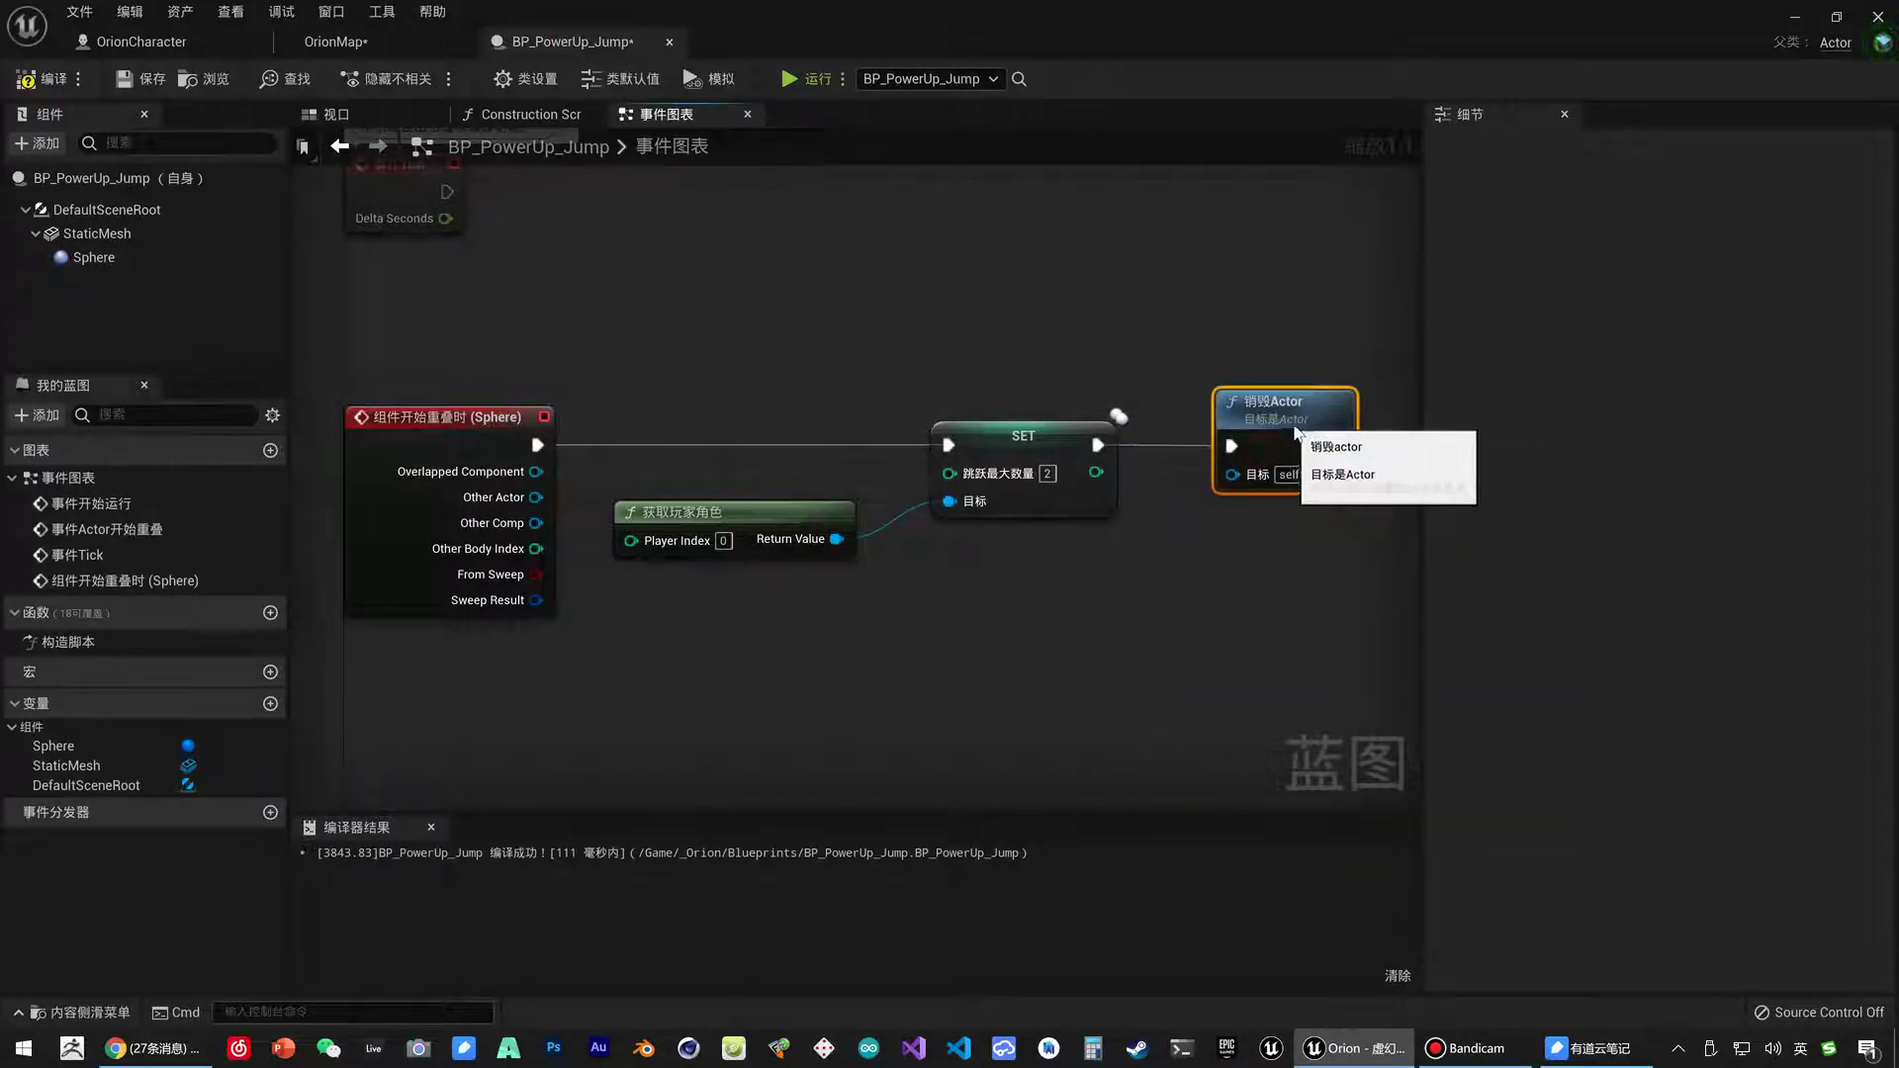
{"action": "right_click_drag", "start_coordinate": [1261, 537], "coordinate": [1131, 605]}
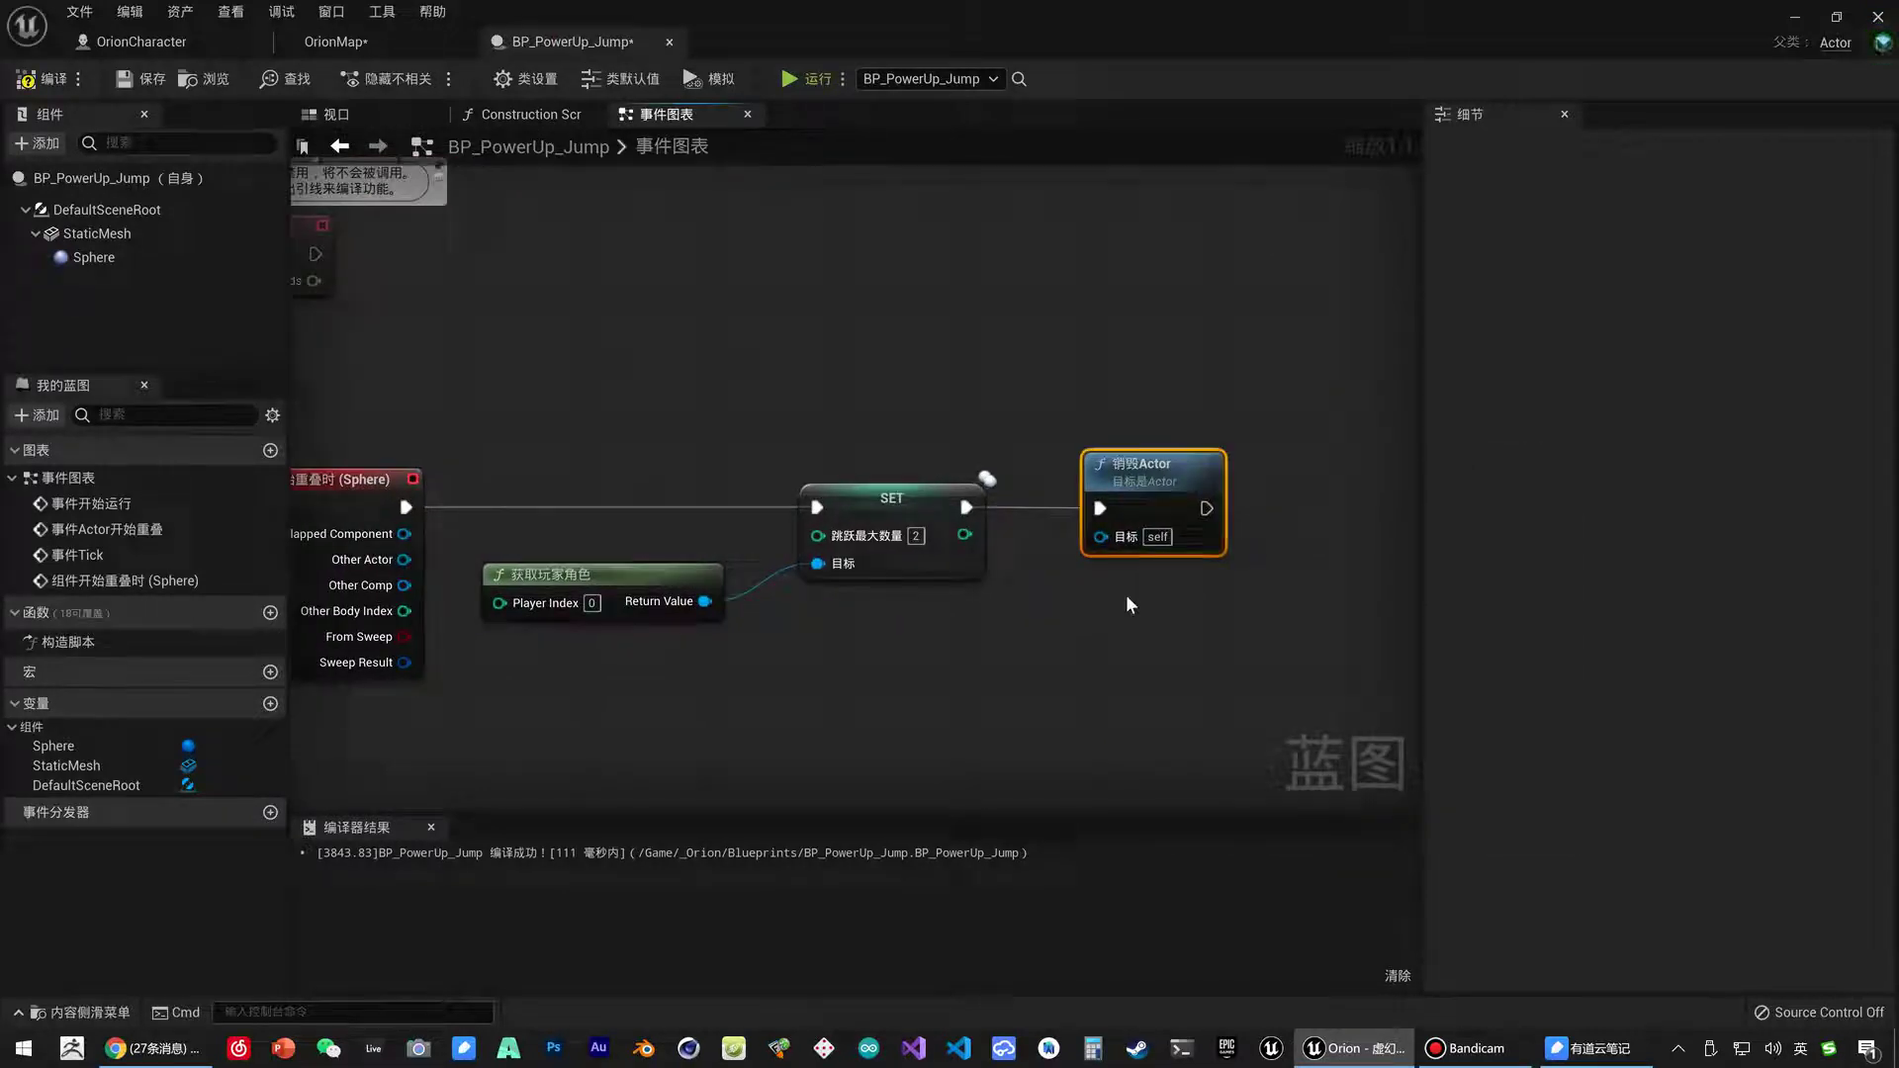
{"action": "left_click", "coordinate": [44, 83]}
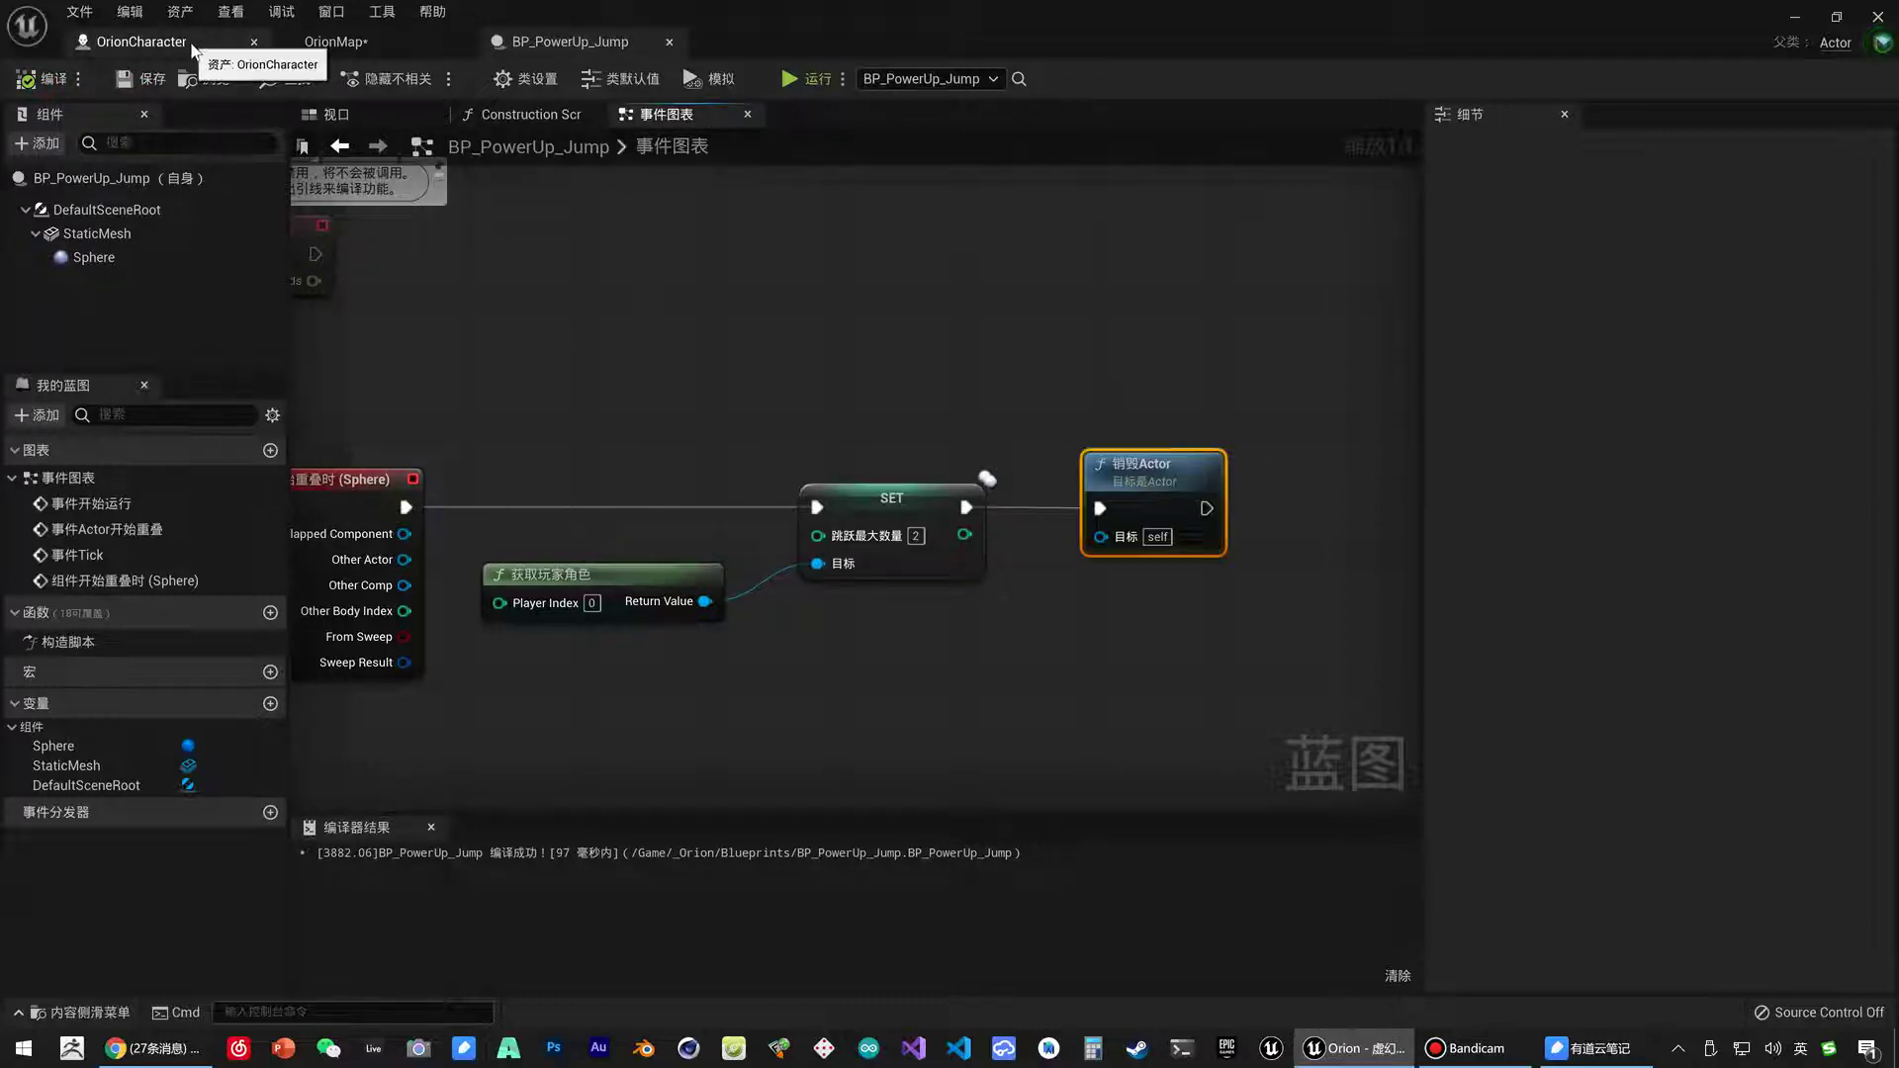
{"action": "left_click", "coordinate": [142, 42]}
Playtest OrionMap, running the character into the jump crystal so it is collected and disappears.
{"action": "left_click", "coordinate": [396, 50]}
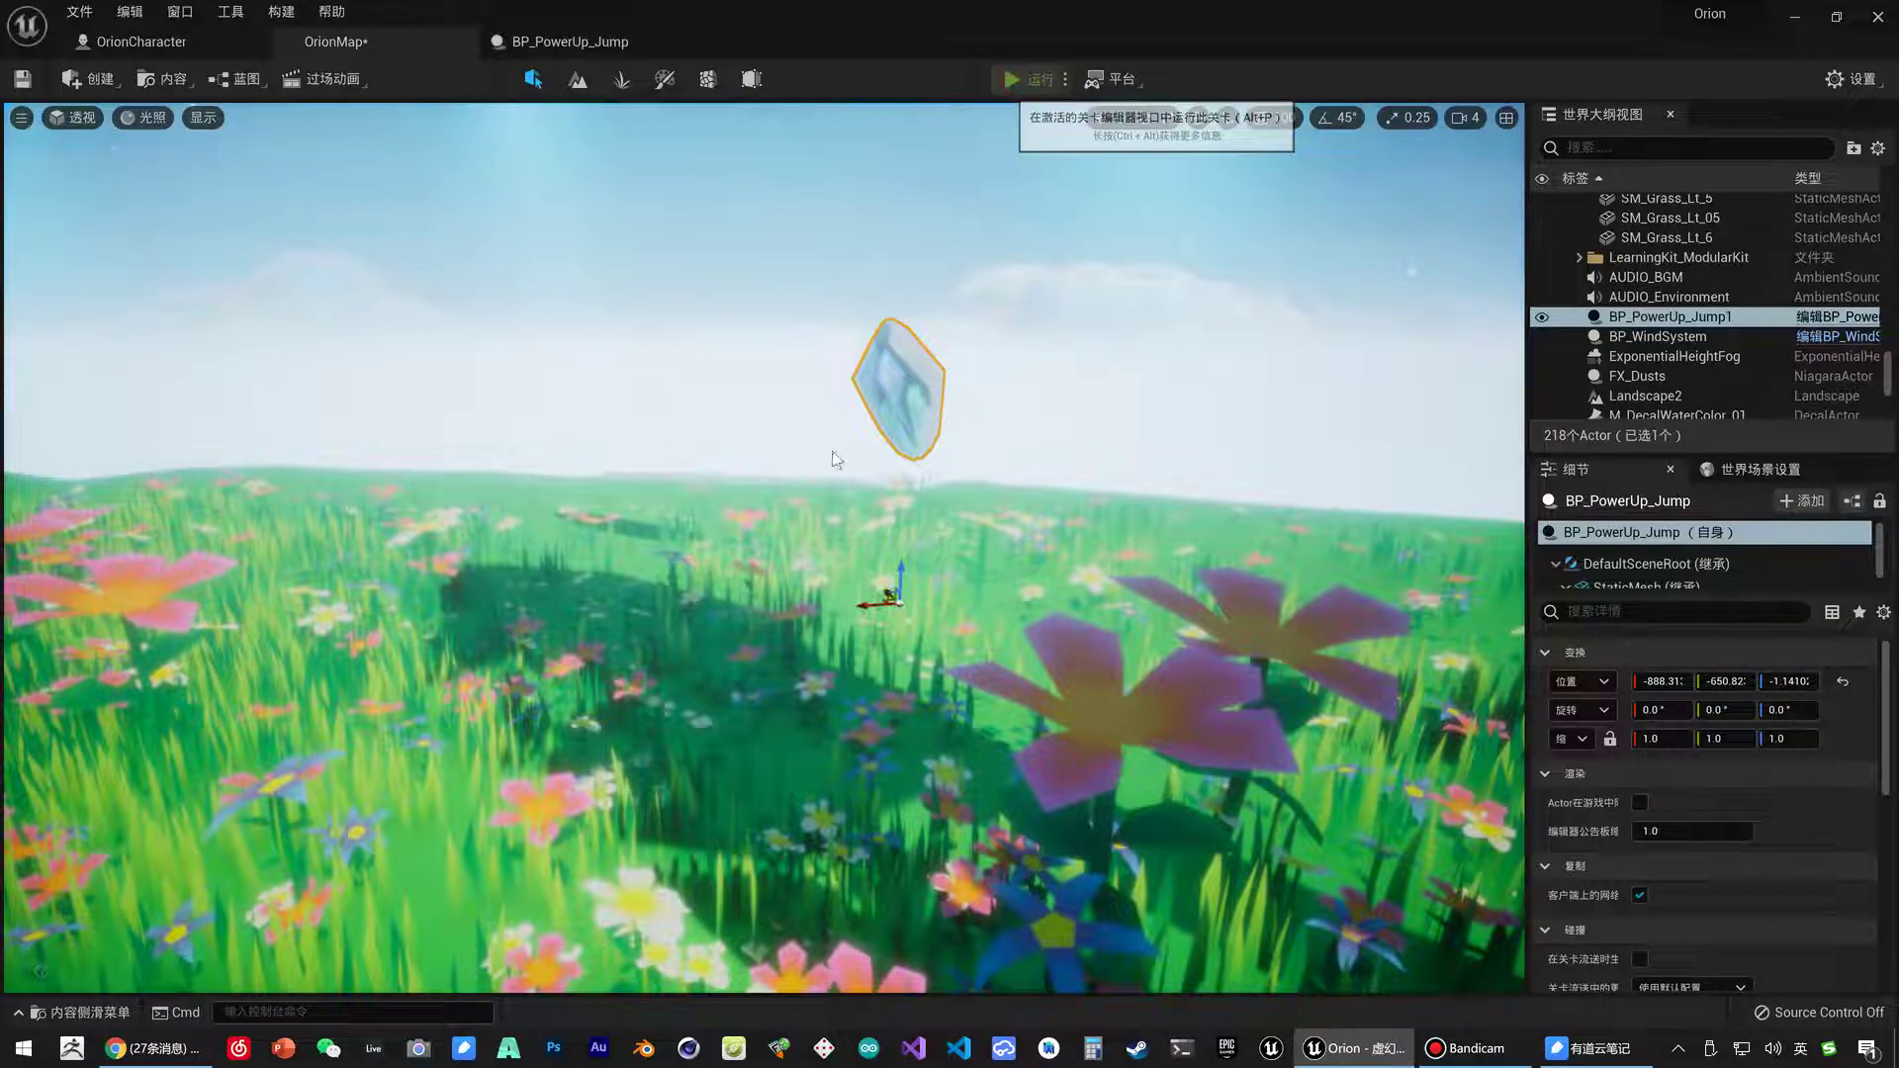
{"action": "key", "text": "alt+p"}
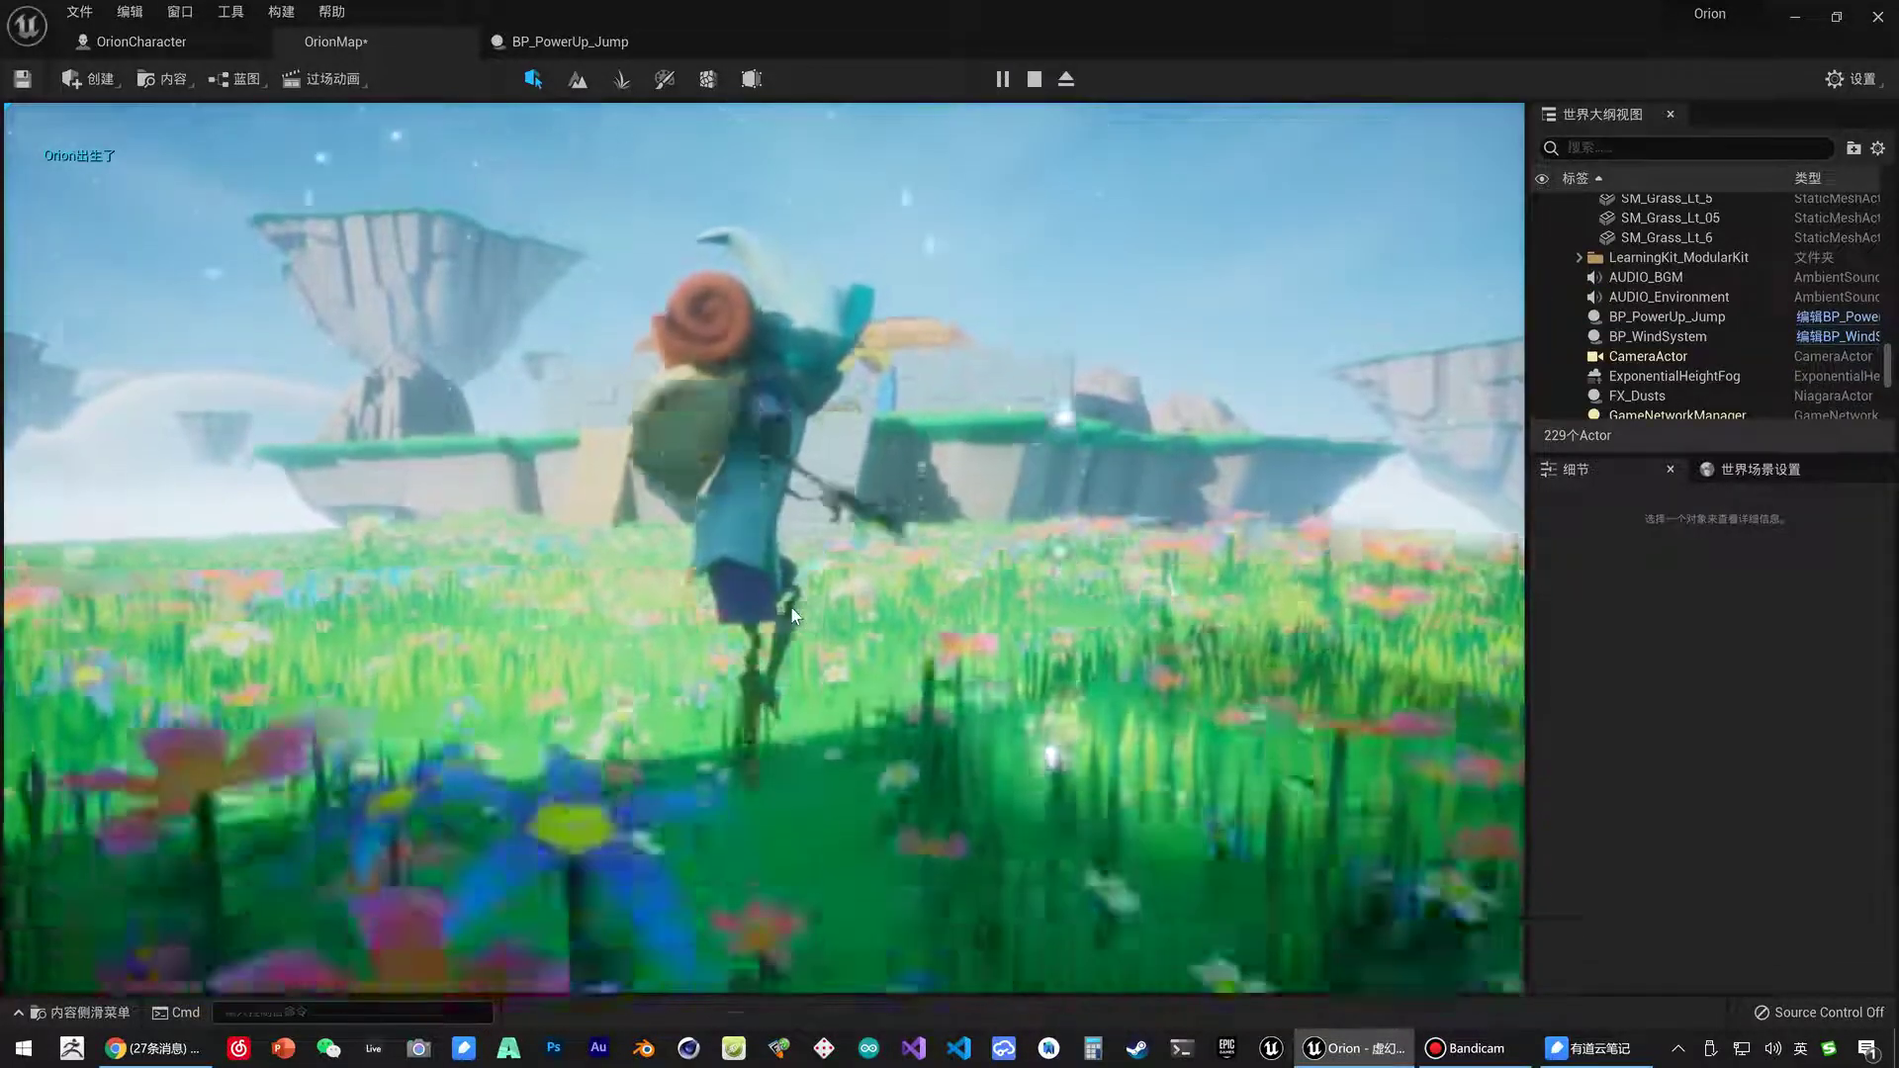
{"action": "key", "text": "w"}
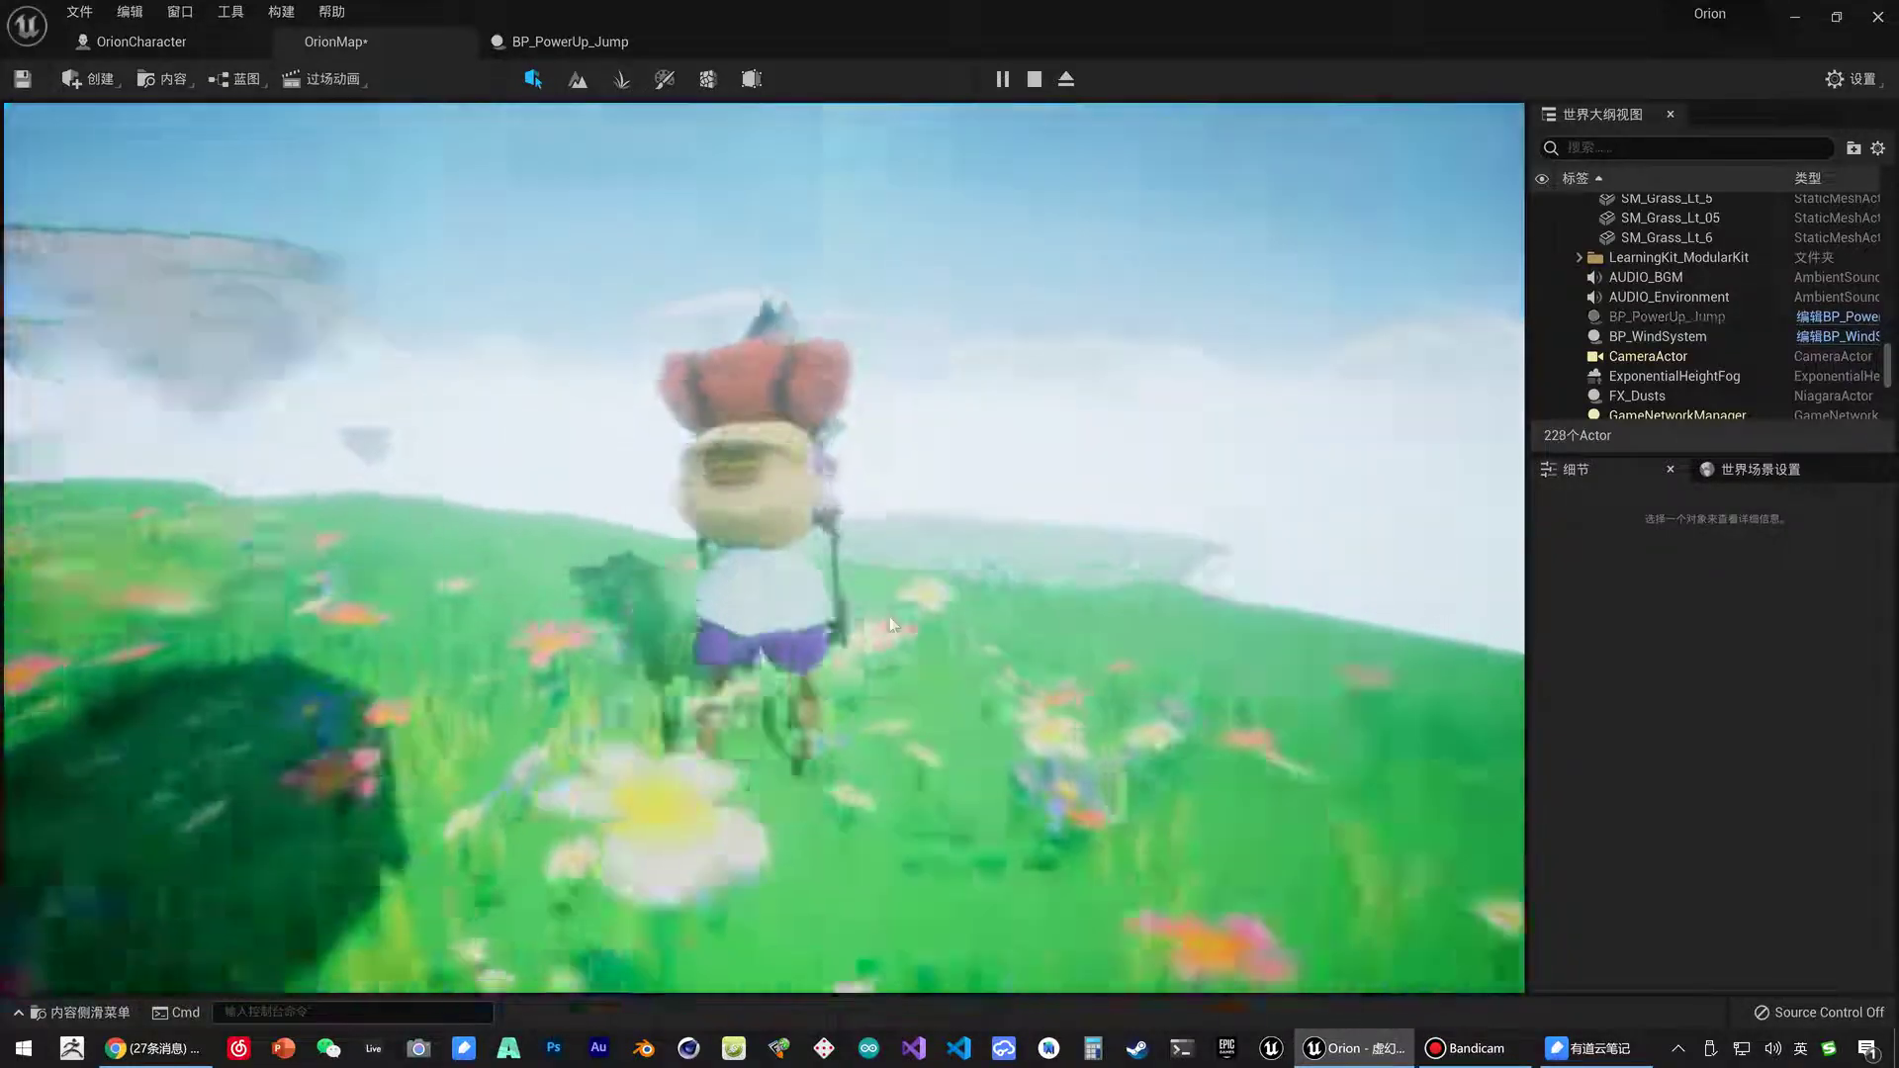
{"action": "key", "text": "space"}
{"action": "key", "text": "s"}
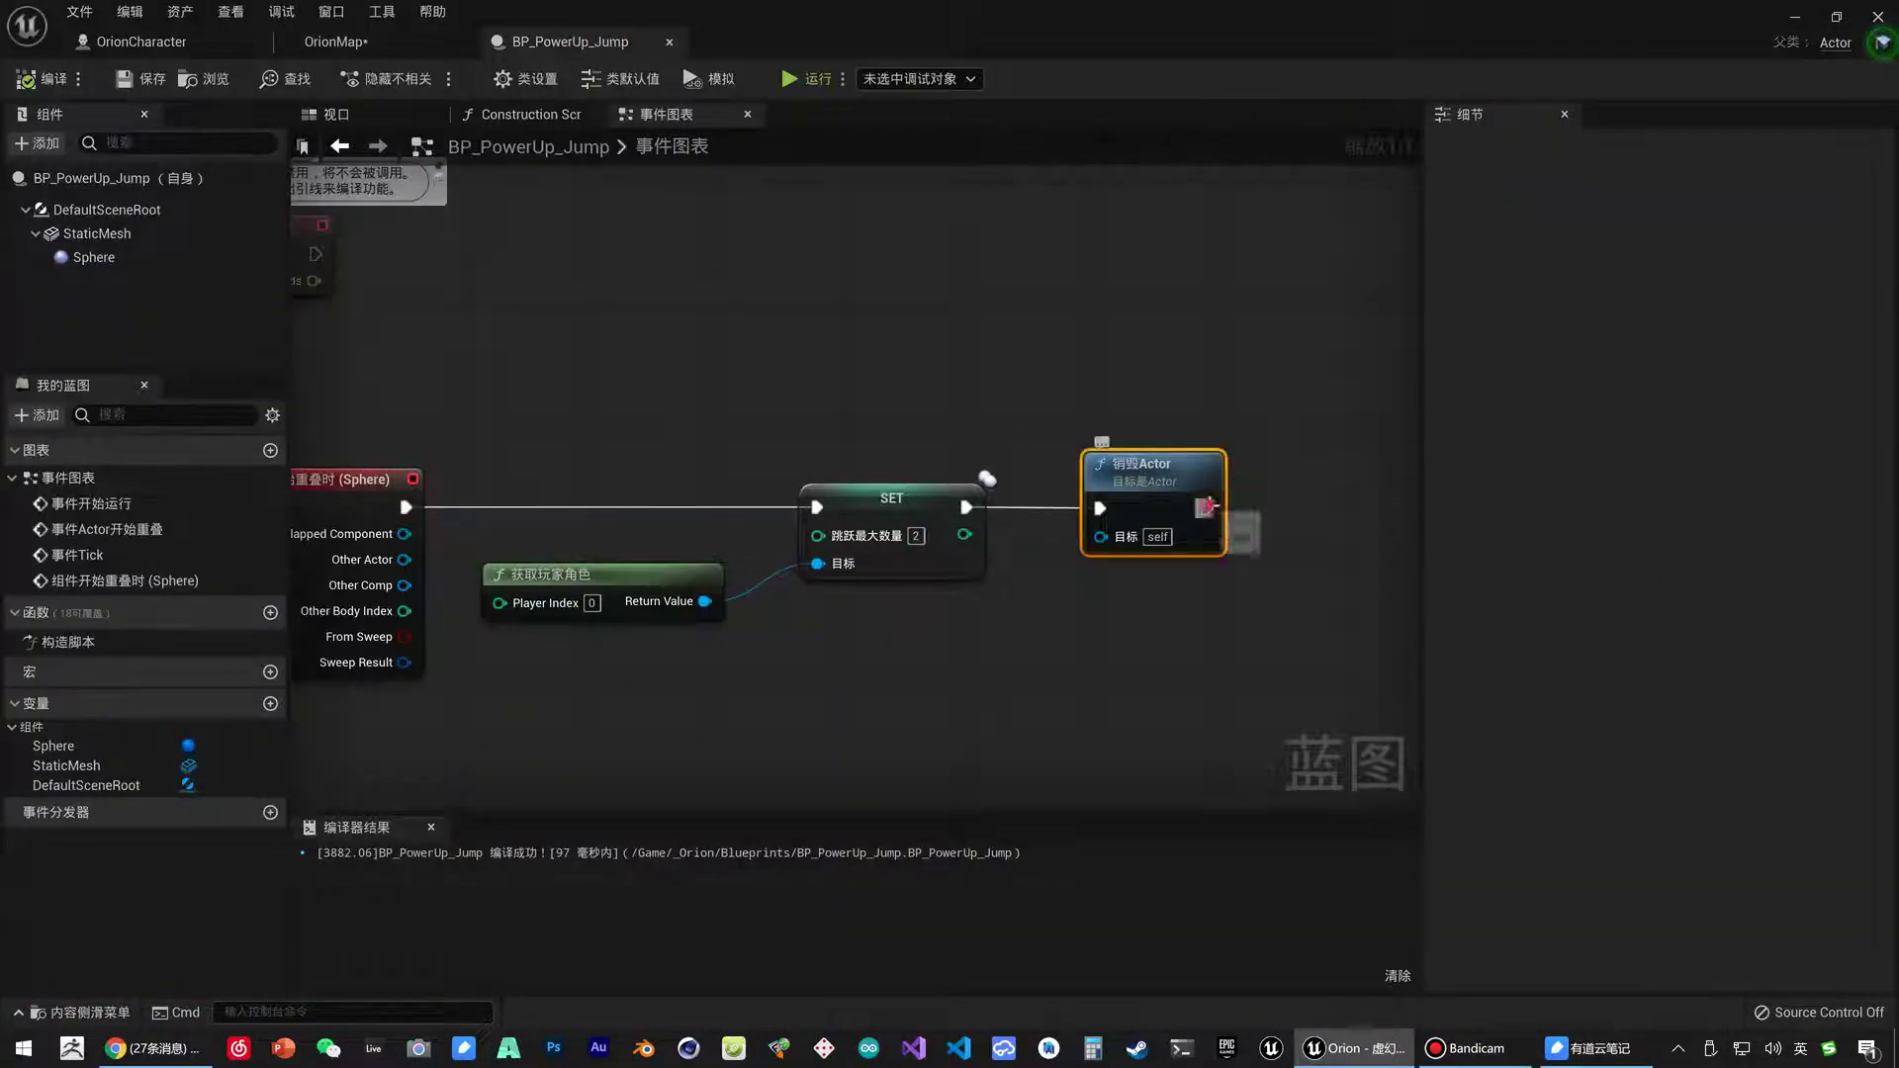
Recentre the BP_PowerUp_Jump graph on the SET-to-Destroy Actor chain and select Destroy Actor.
{"action": "mouse_move", "coordinate": [1207, 508]}
{"action": "left_mouse_down"}
{"action": "mouse_move", "coordinate": [1309, 527]}
{"action": "mouse_move", "coordinate": [1326, 500]}
{"action": "left_mouse_up"}
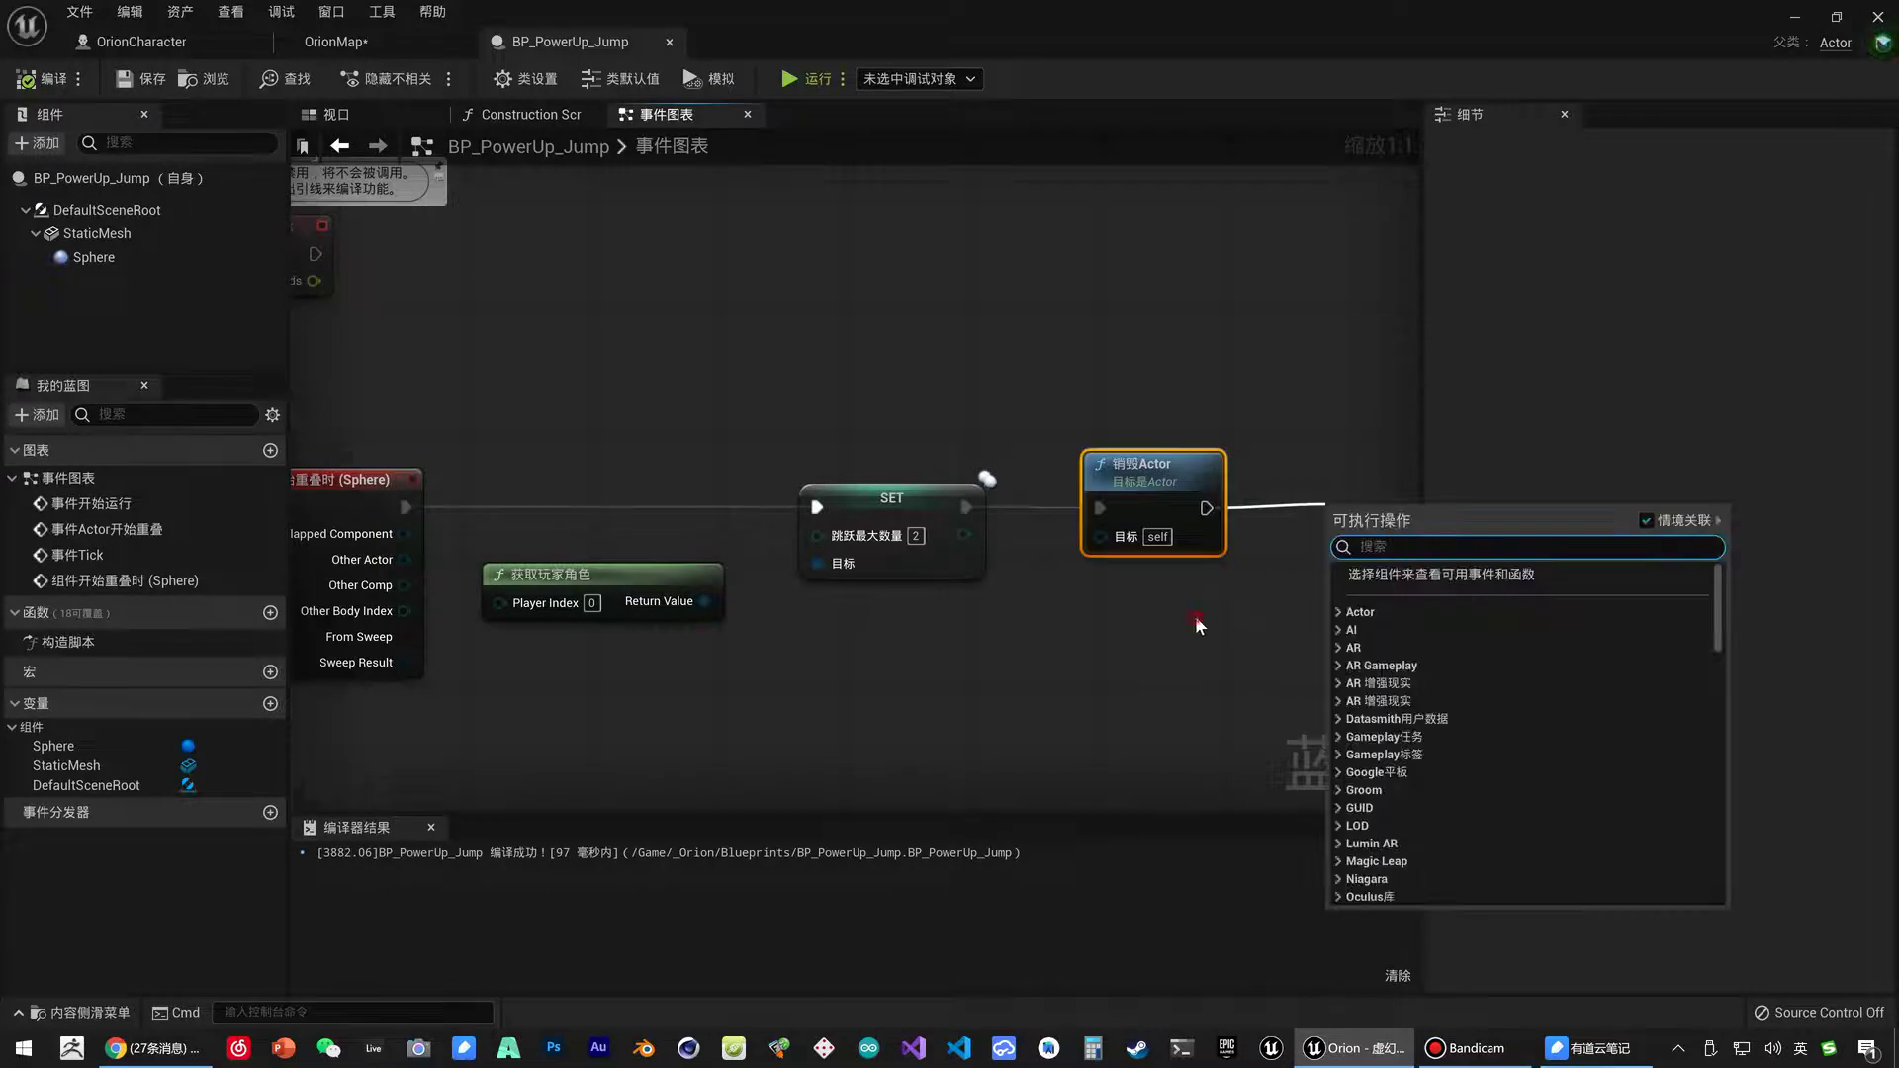
{"action": "right_click_drag", "start_coordinate": [1238, 567], "coordinate": [1108, 599]}
{"action": "left_click_drag", "start_coordinate": [1134, 545], "coordinate": [1135, 548]}
{"action": "right_click_drag", "start_coordinate": [843, 555], "coordinate": [840, 559]}
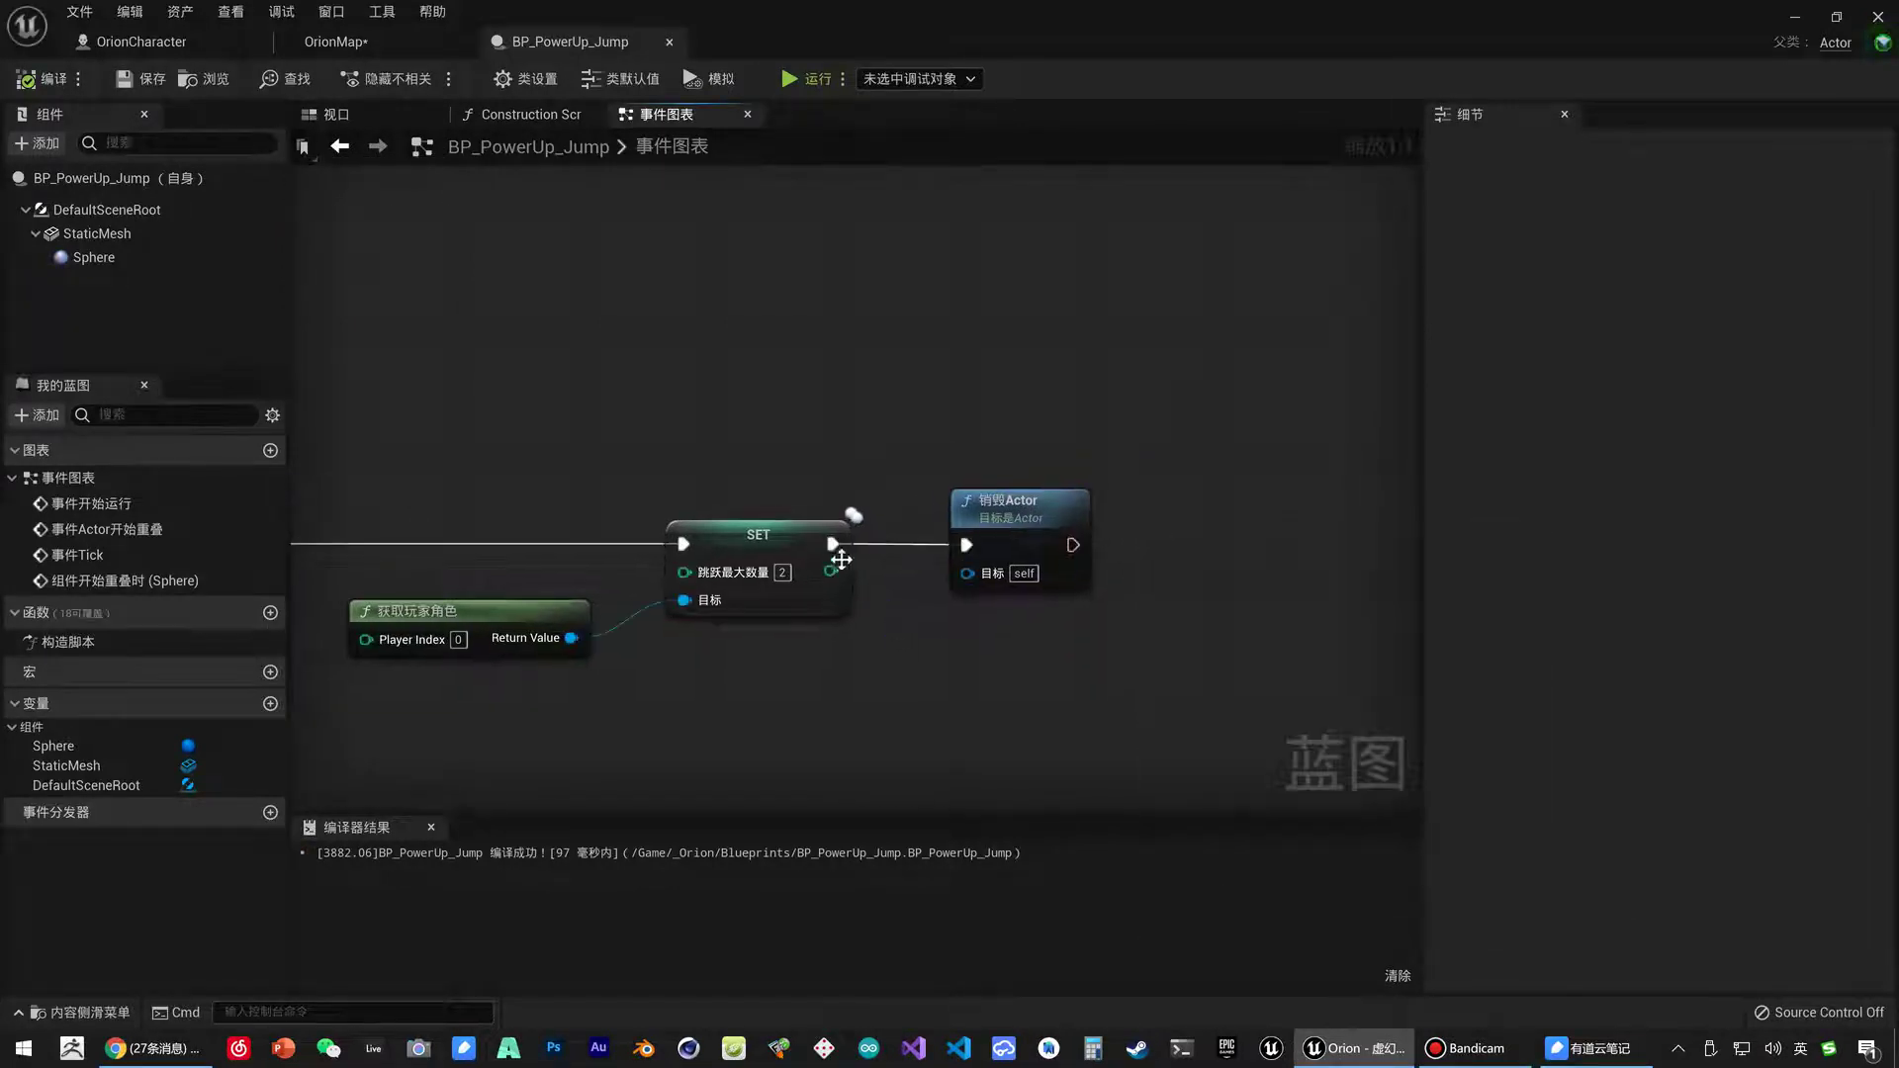
{"action": "left_click_drag", "start_coordinate": [915, 460], "coordinate": [974, 445]}
{"action": "key", "text": "Escape"}
{"action": "left_click", "coordinate": [1026, 506]}
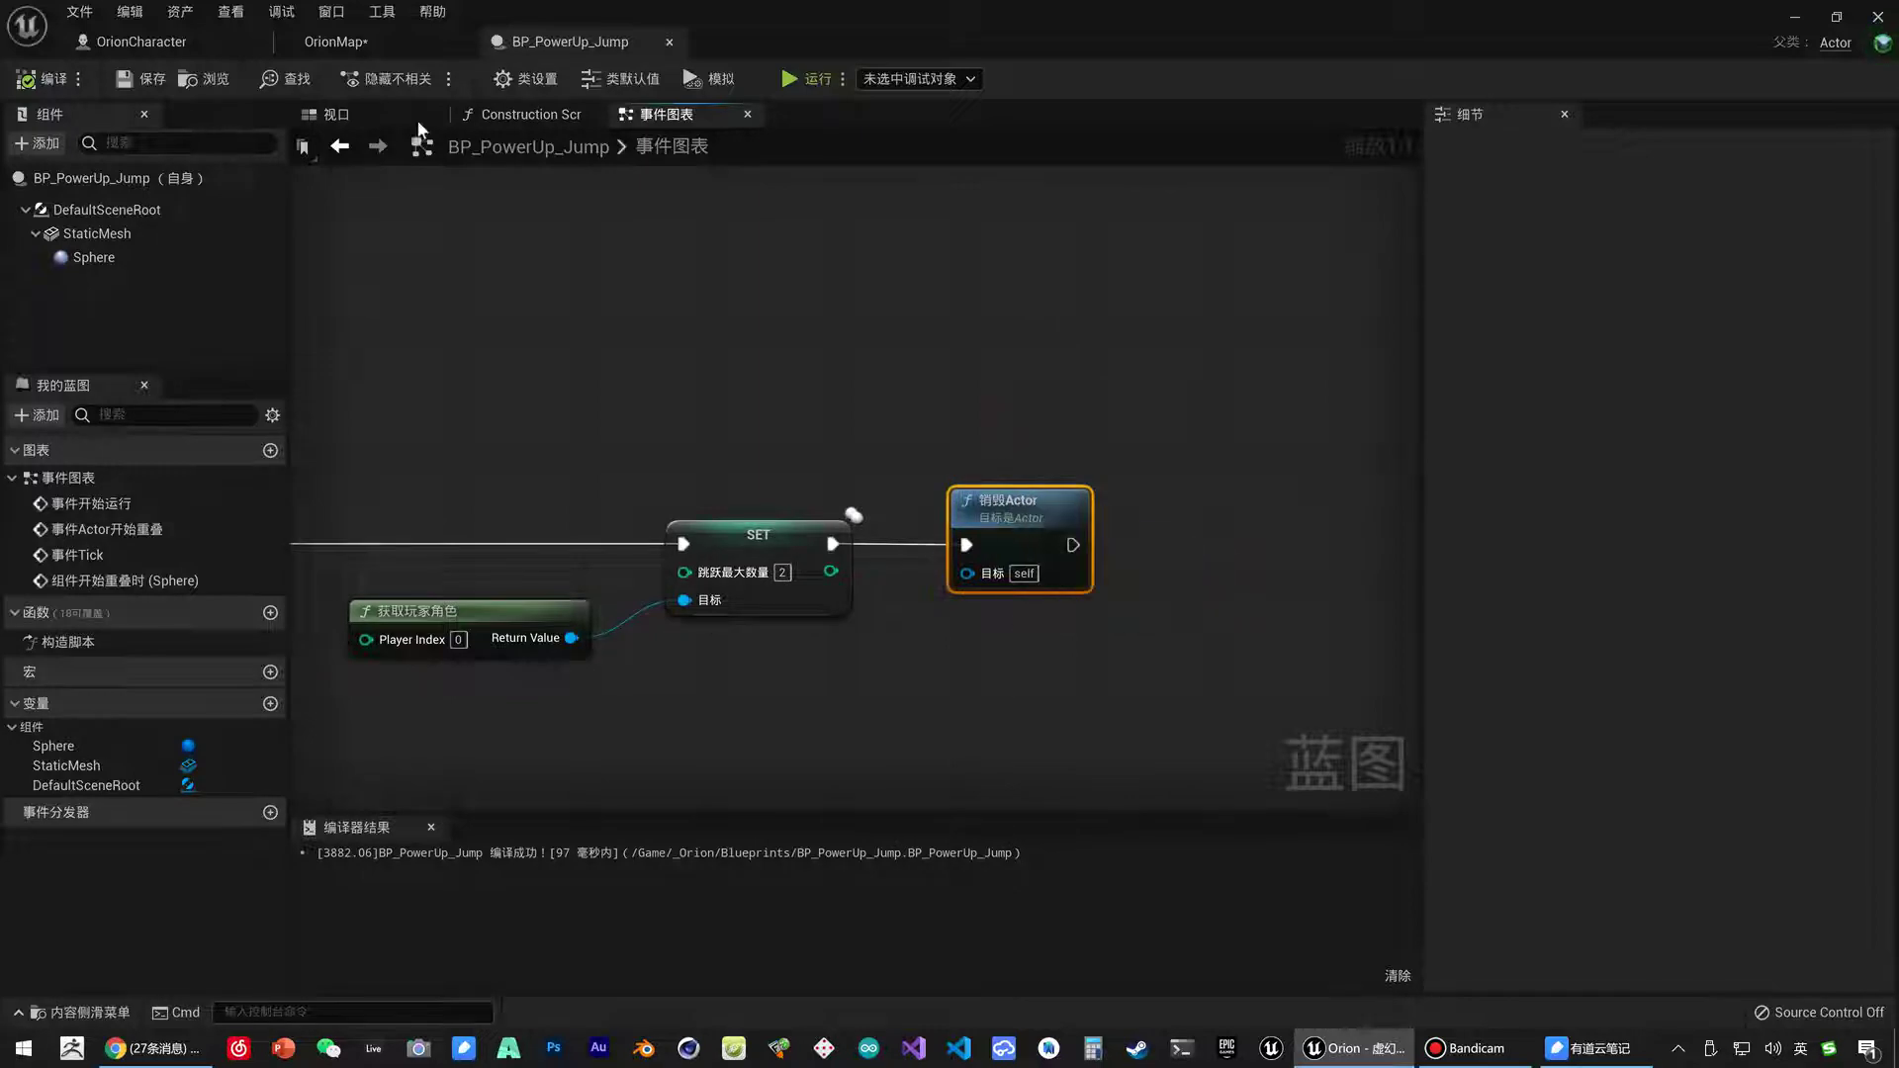